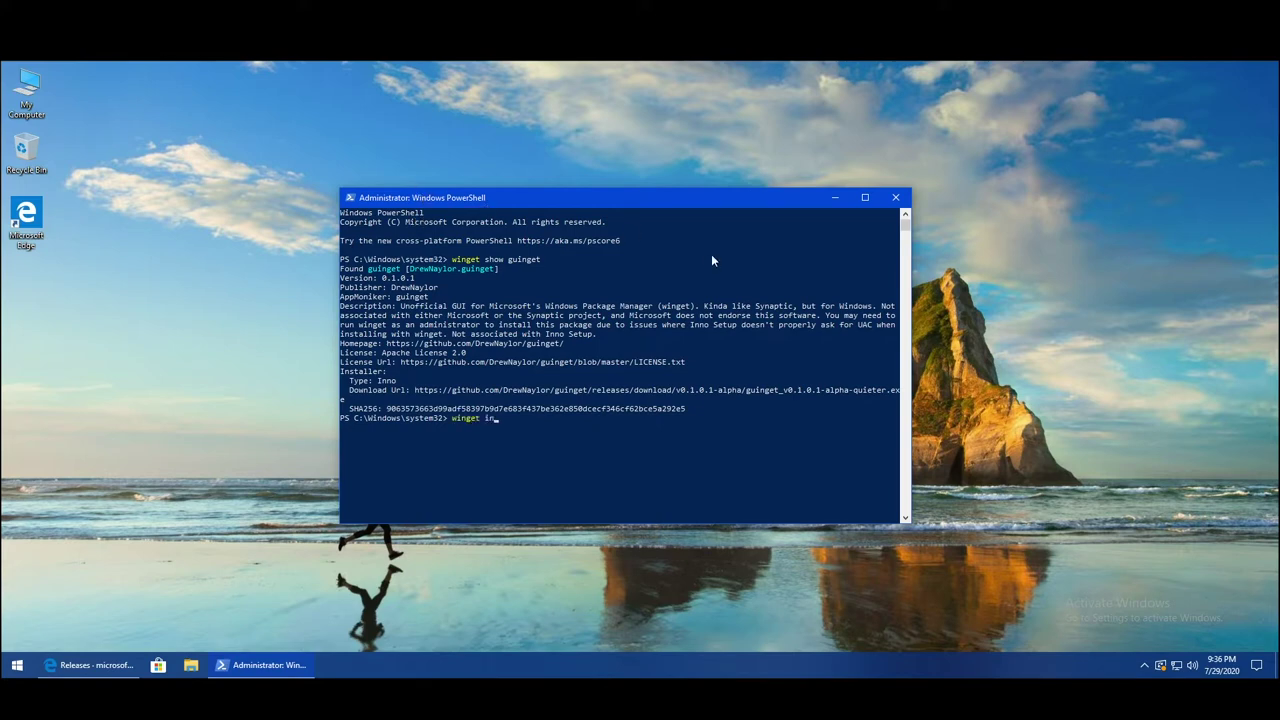
Install the guinget package with winget and try to start it by running guinget as a command.
type("tall guinget")
key("Return")
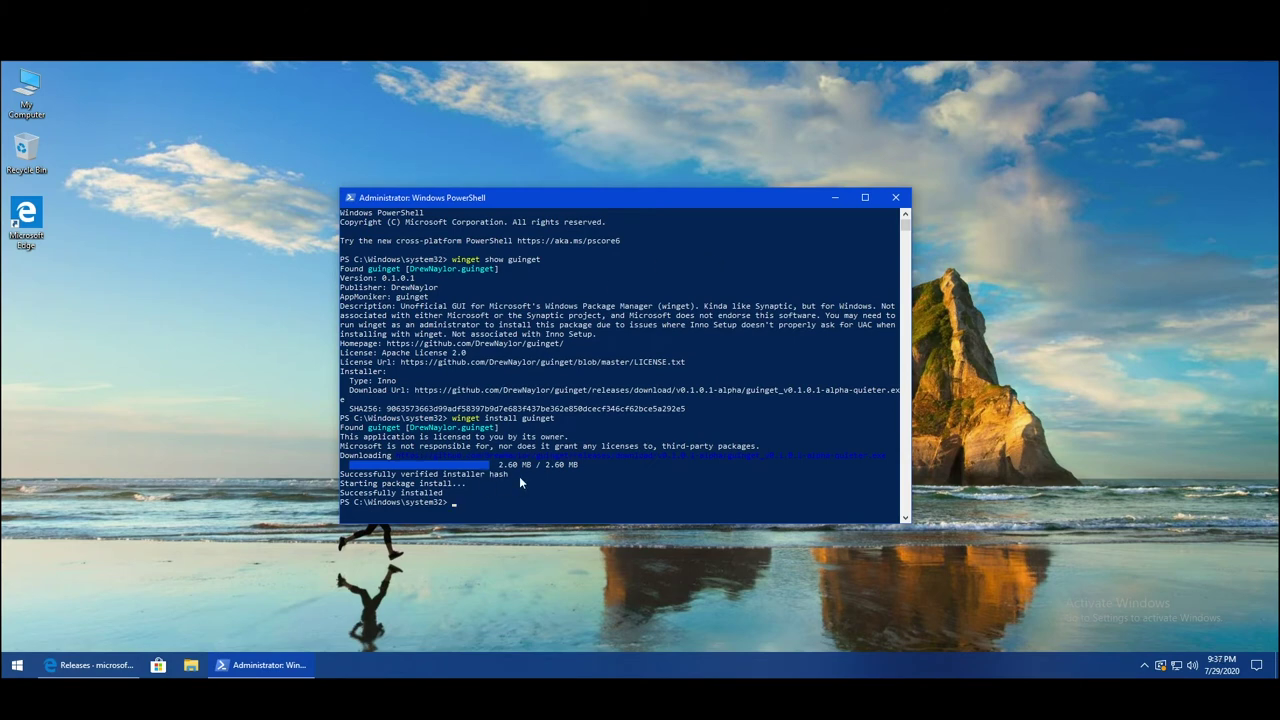
type("guinget")
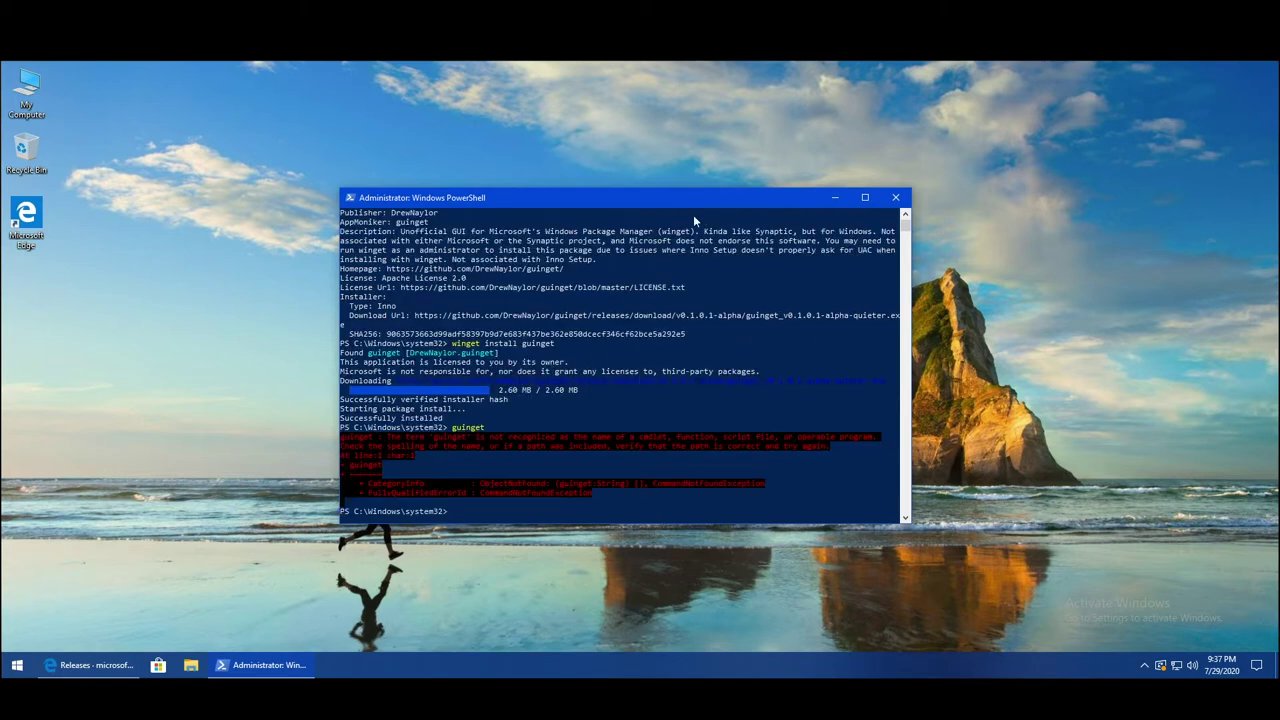
Minimize the PowerShell window and launch guinget from the recently added programs.
left_click(837, 203)
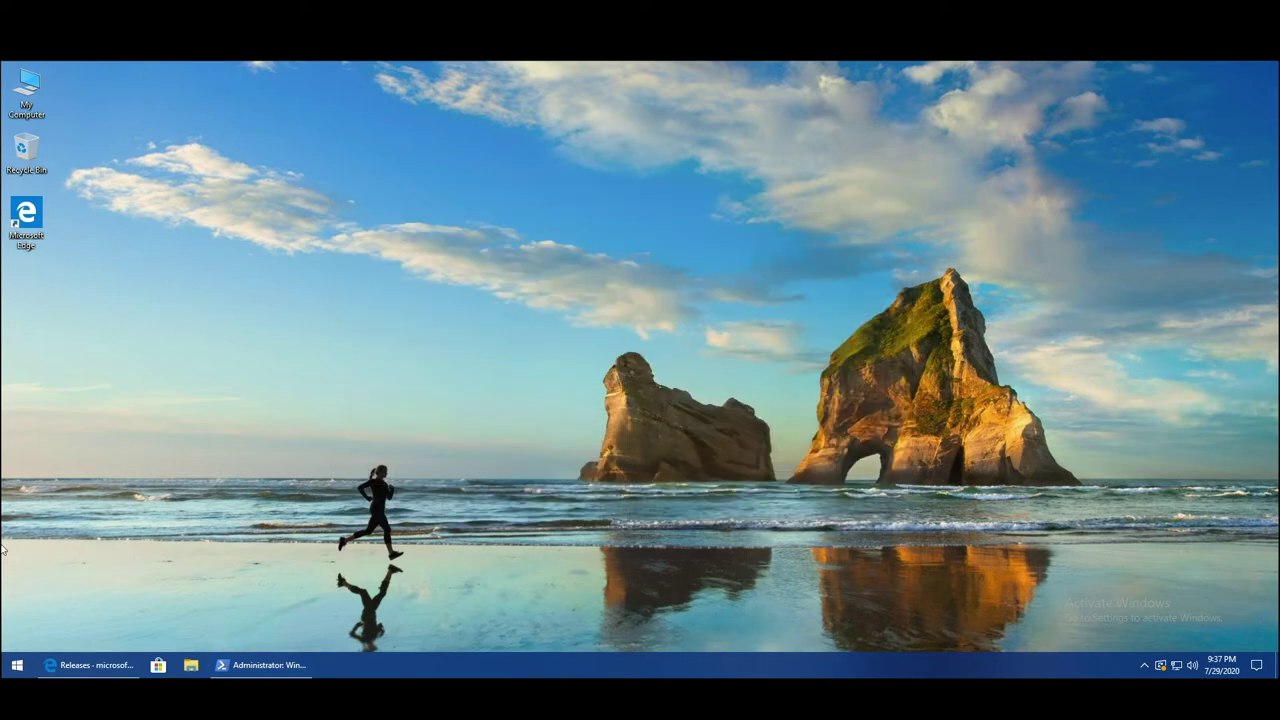
left_click(262, 665)
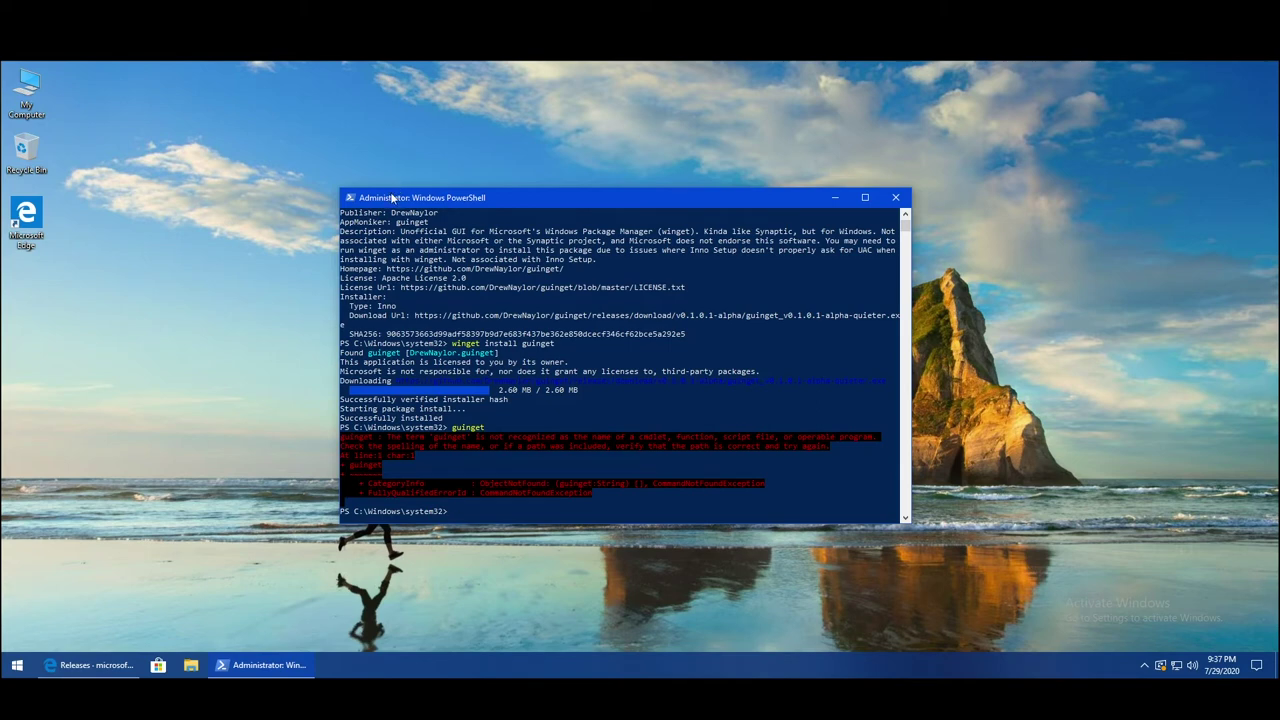
left_click(266, 670)
left_click(17, 665)
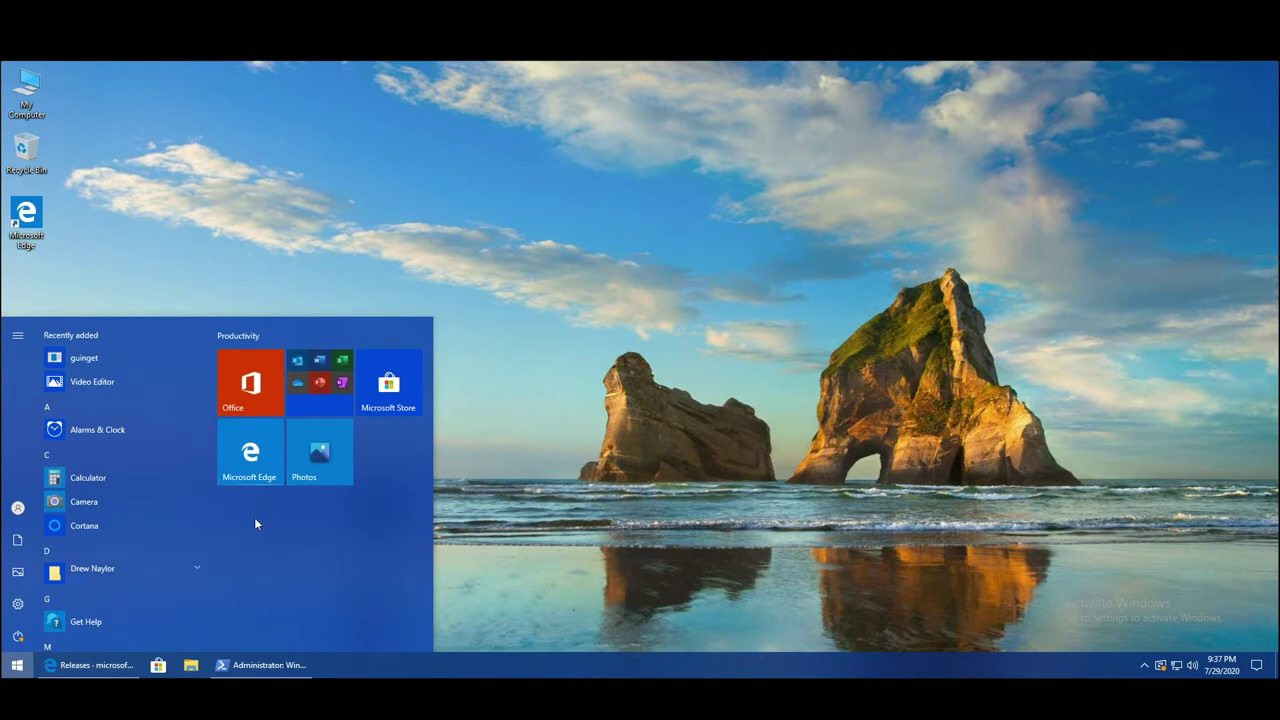
left_click(123, 358)
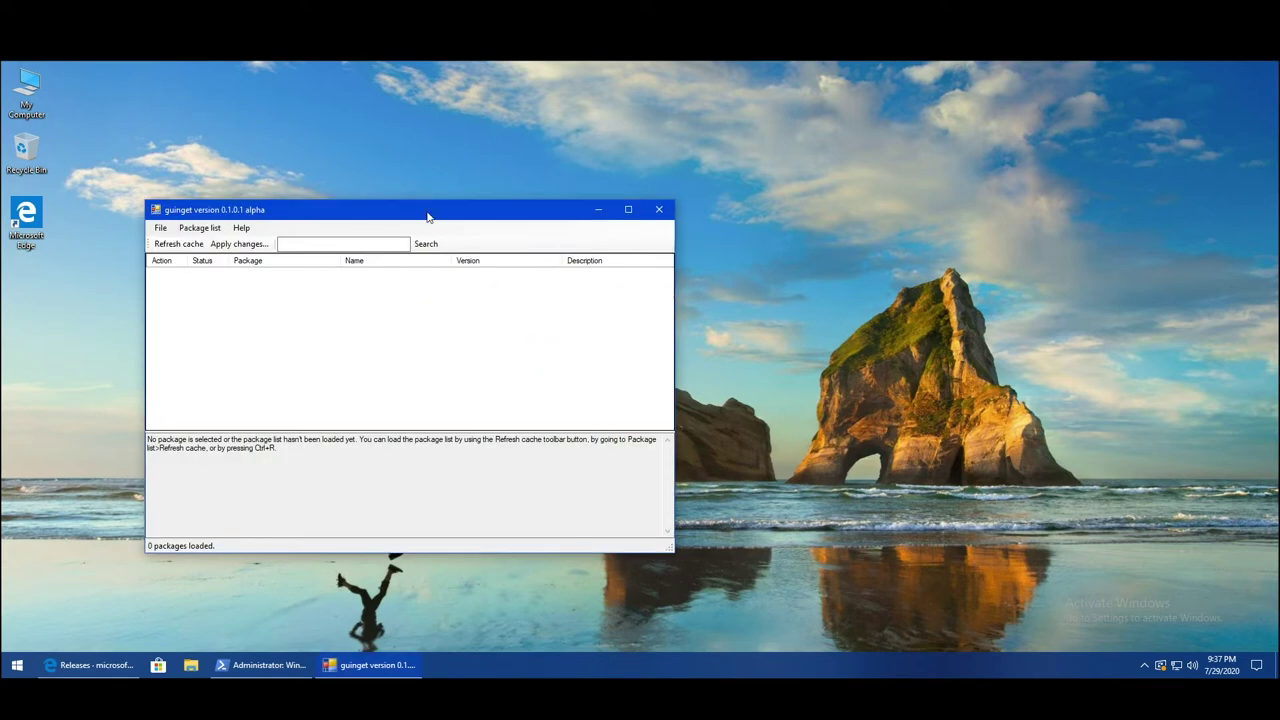
Refresh guinget's cache to load the package list, then enlarge and reposition the guinget window.
left_click_drag(429, 211, 631, 194)
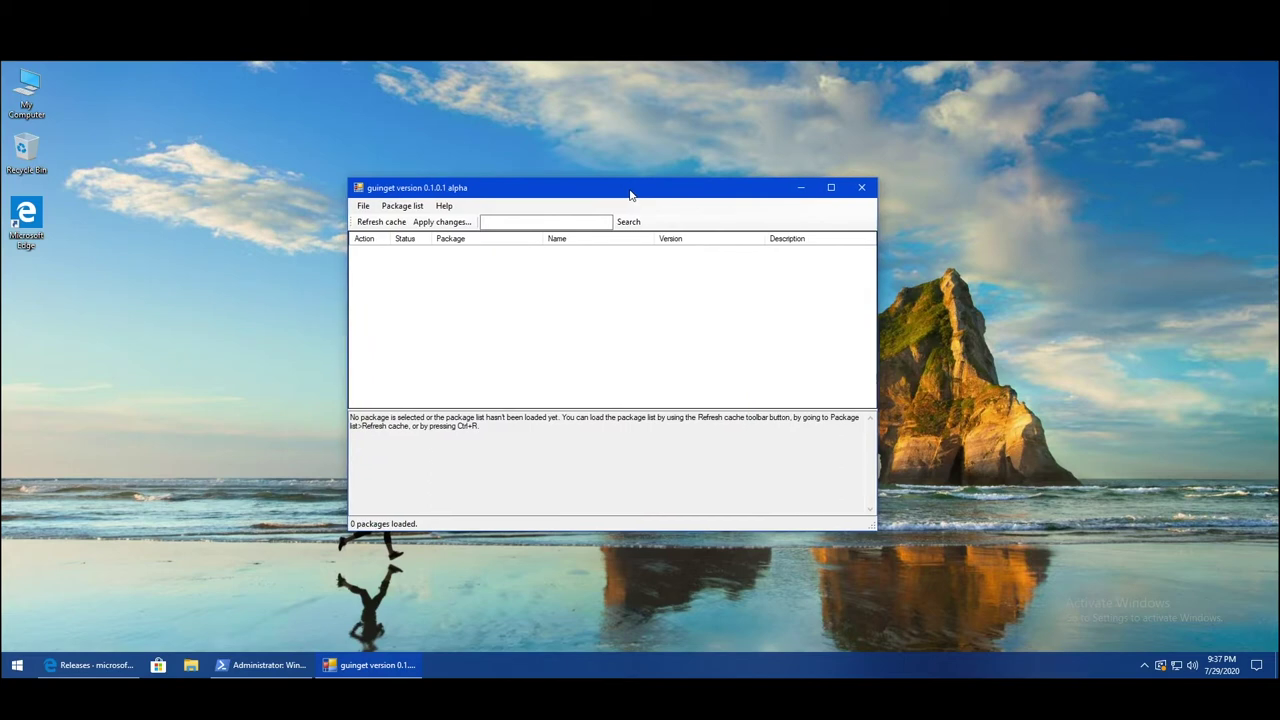
left_click(396, 228)
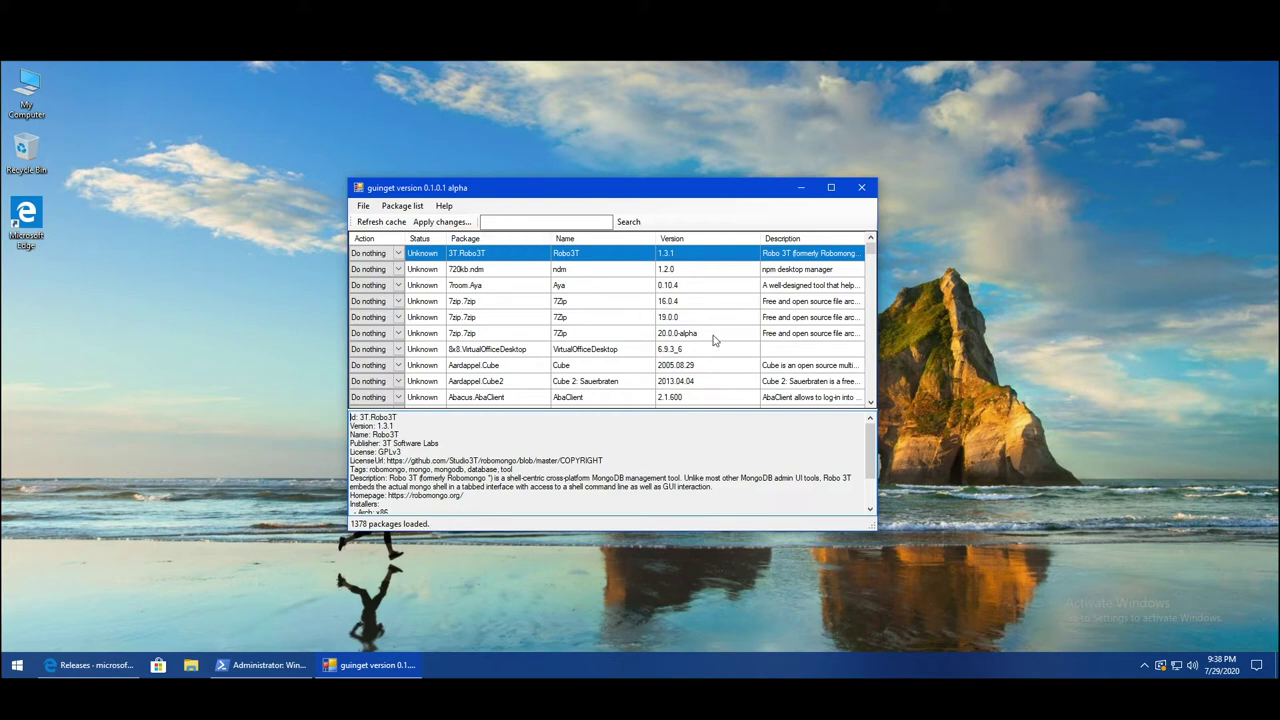
left_click_drag(878, 529, 990, 612)
left_click_drag(770, 194, 704, 149)
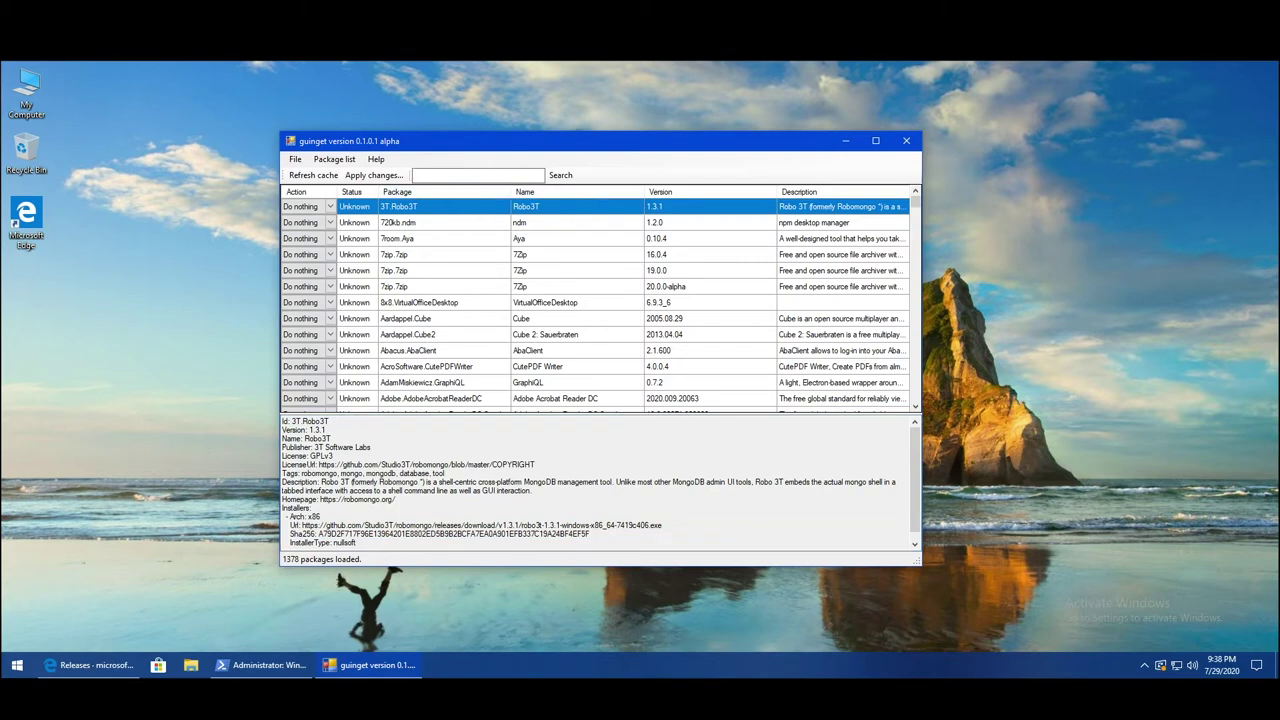
View the details of the 7zip 16.0.4 package, then search the package list for notepad++.
left_click(619, 262)
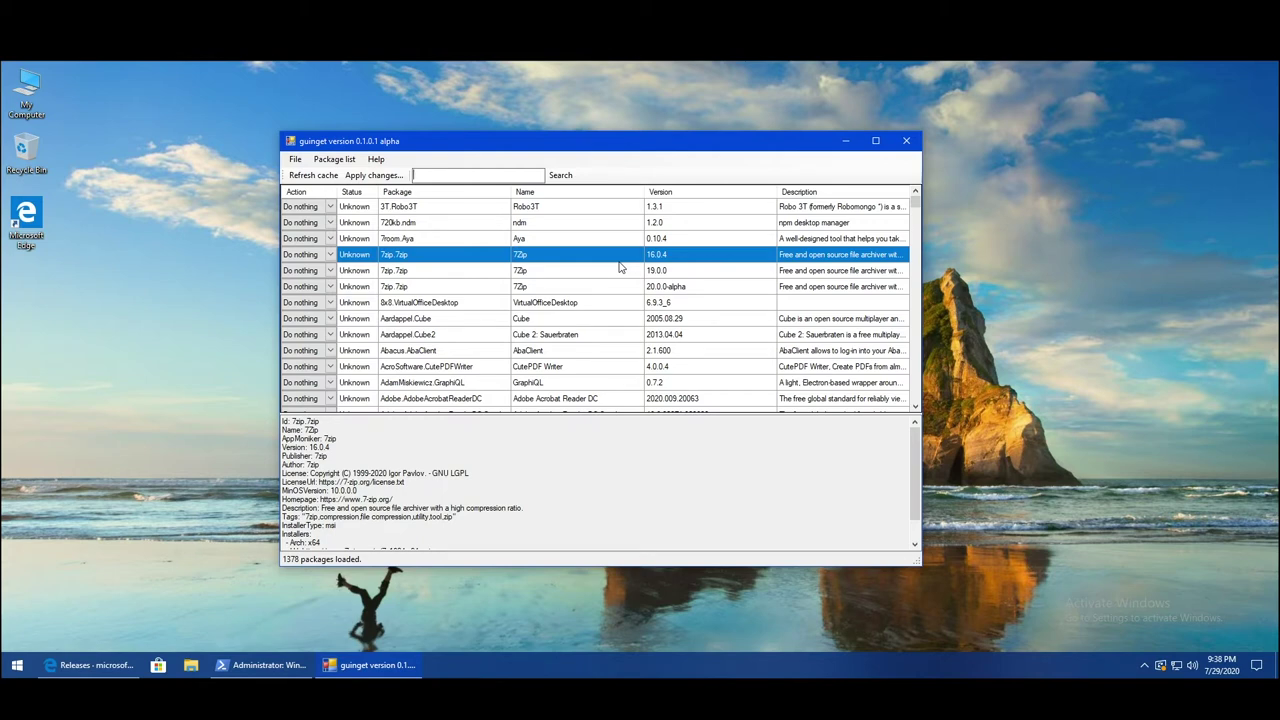
type("notepad++")
key("Return")
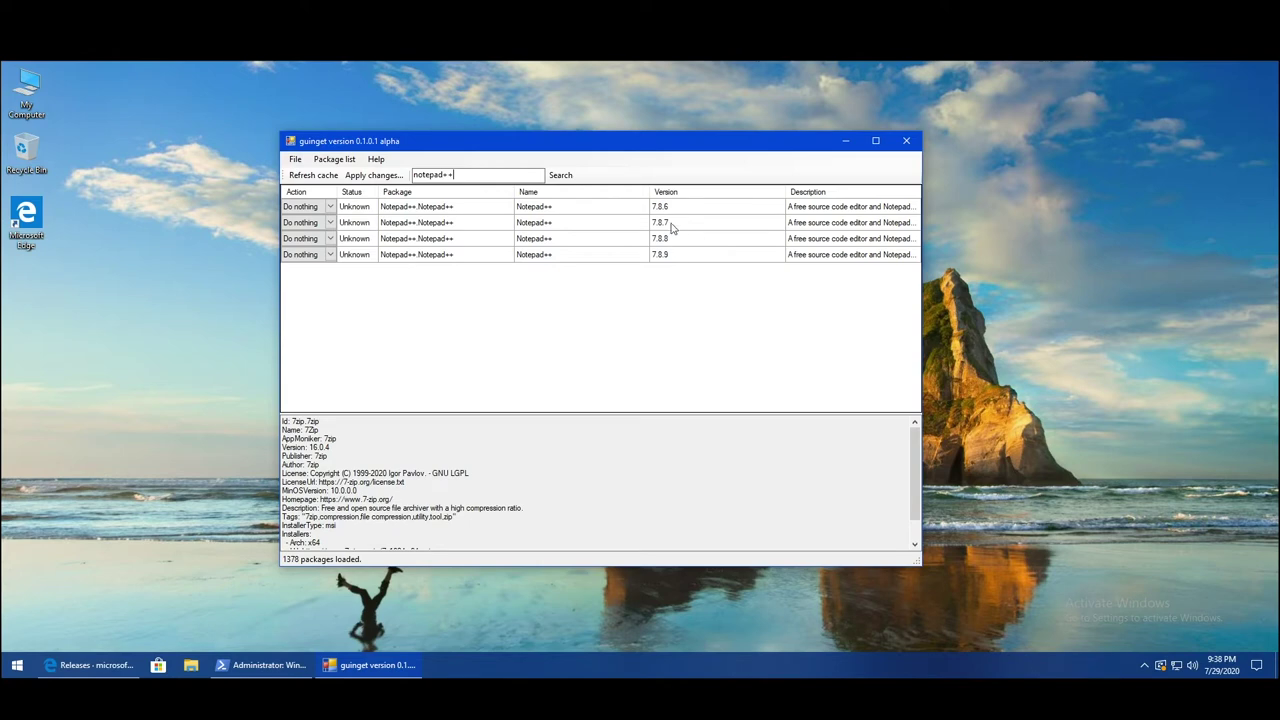
Mark Notepad++ version 7.8.9 for installation by setting its action to Install.
mouse_move(671, 198)
left_click(701, 260)
key("shift+F10")
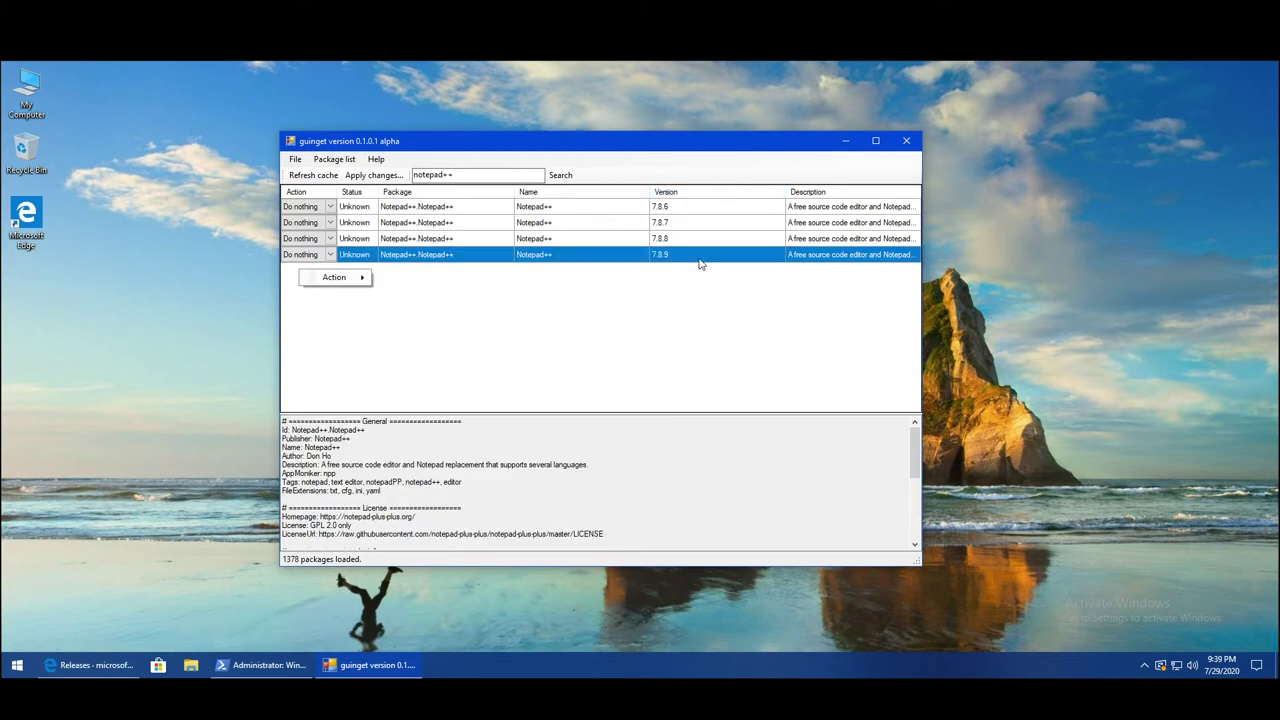
right_click(627, 262)
right_click(627, 262)
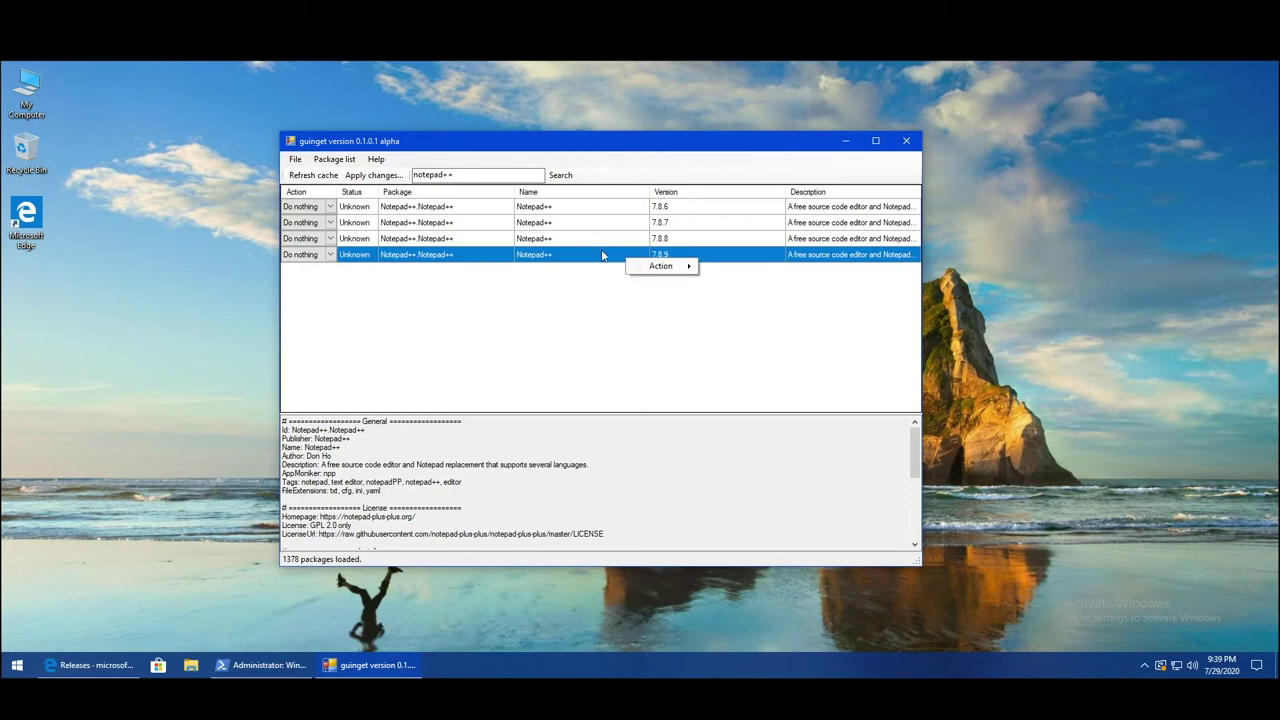
left_click(584, 259)
right_click(584, 259)
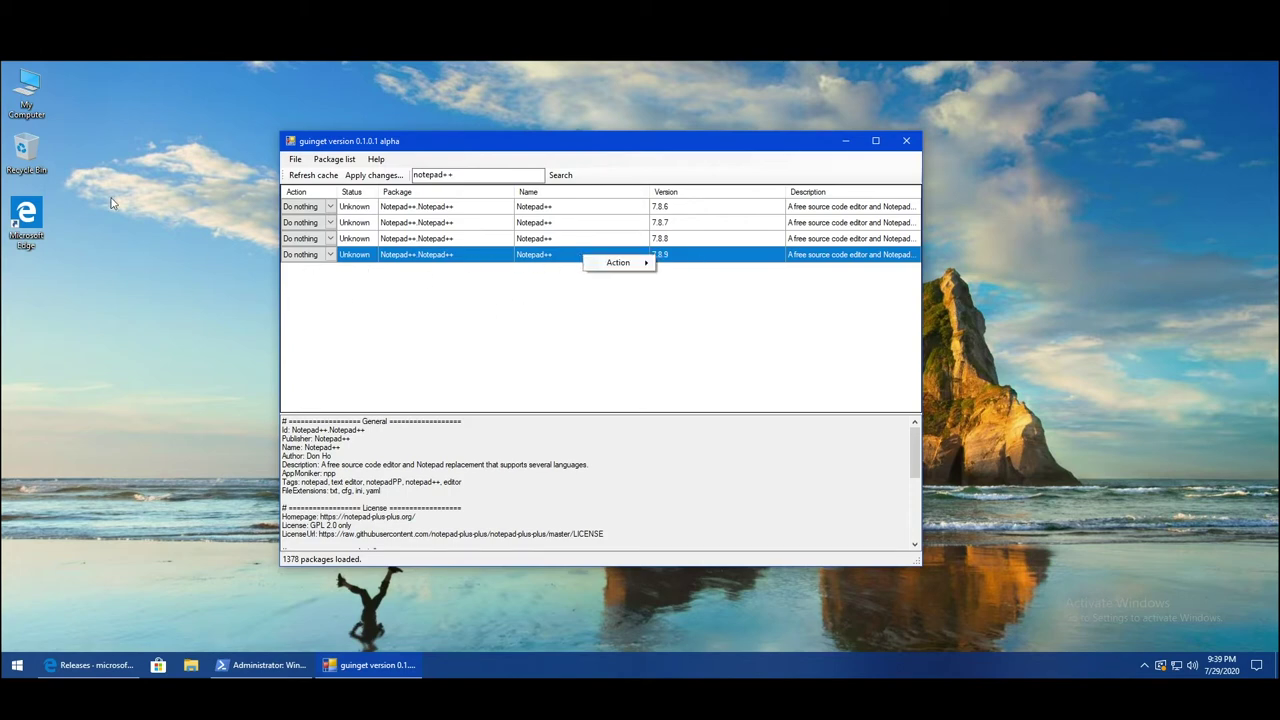
right_click(682, 259)
left_click(320, 258)
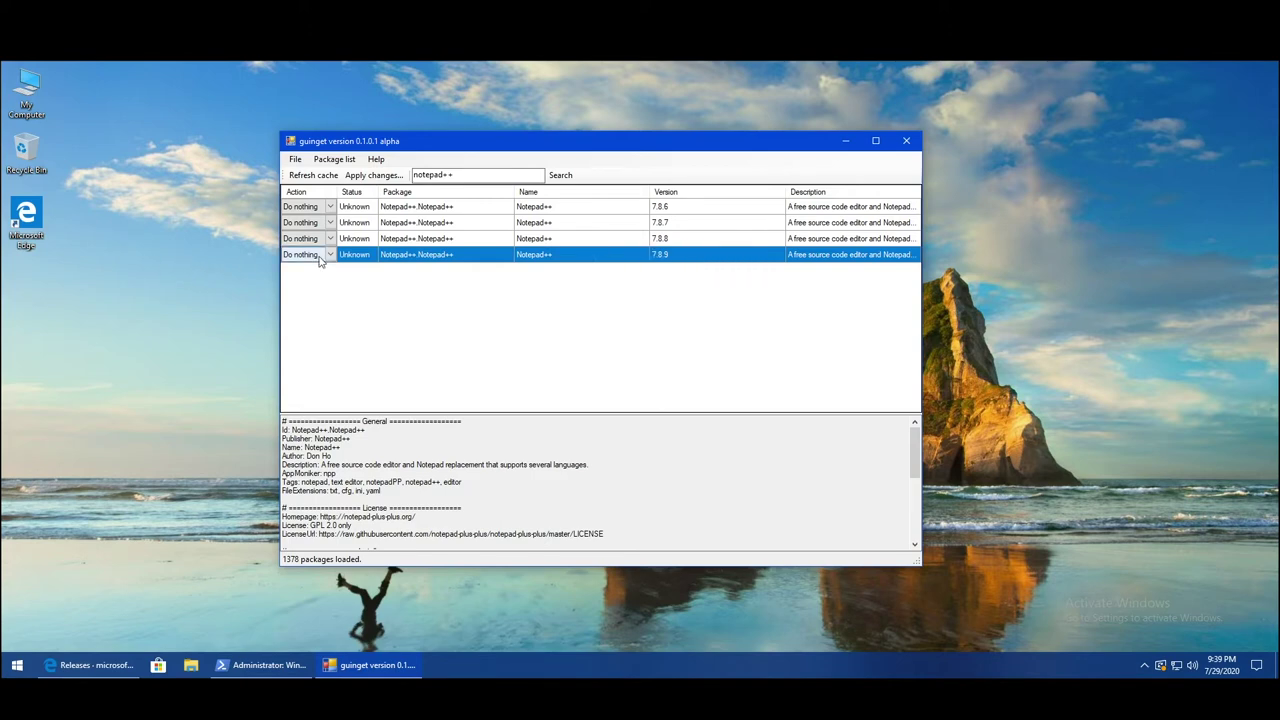
left_click(333, 256)
left_click(308, 276)
Search the package list for shell and set the action of Open-Shell-Menu 4.4.142 to Install.
double_click(432, 175)
type("shell")
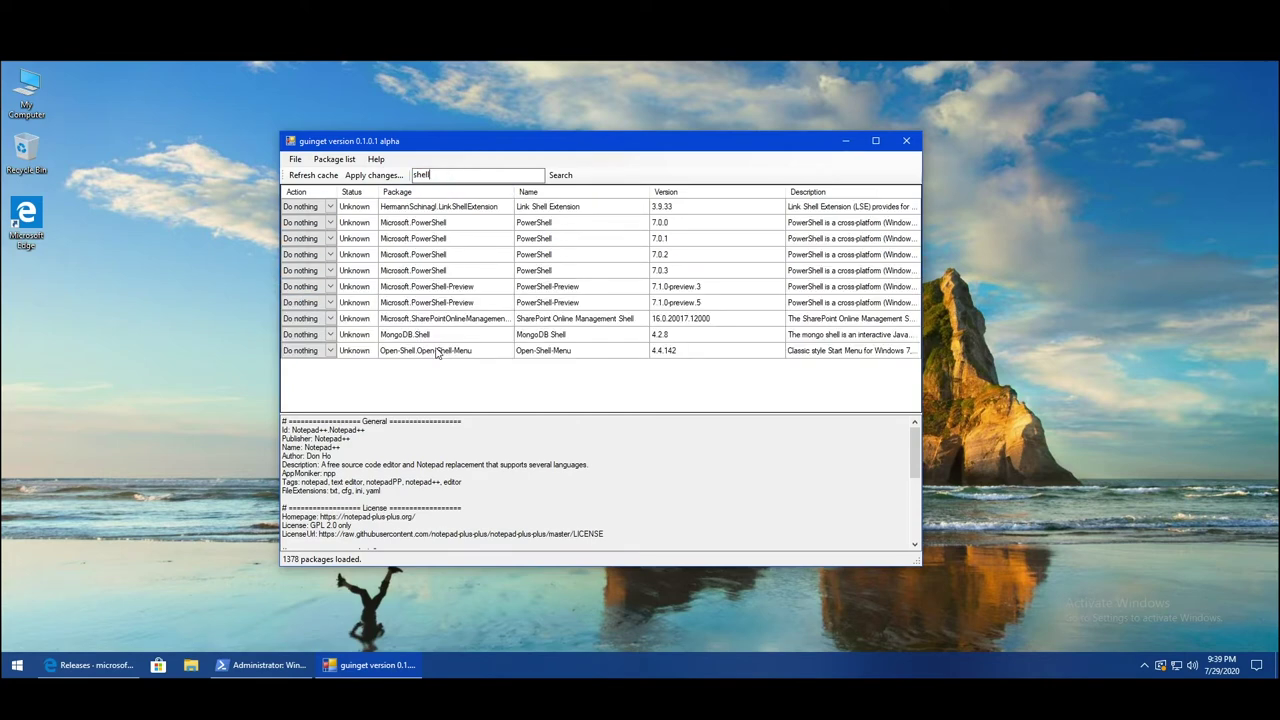
left_click(436, 352)
right_click(583, 357)
mouse_move(602, 362)
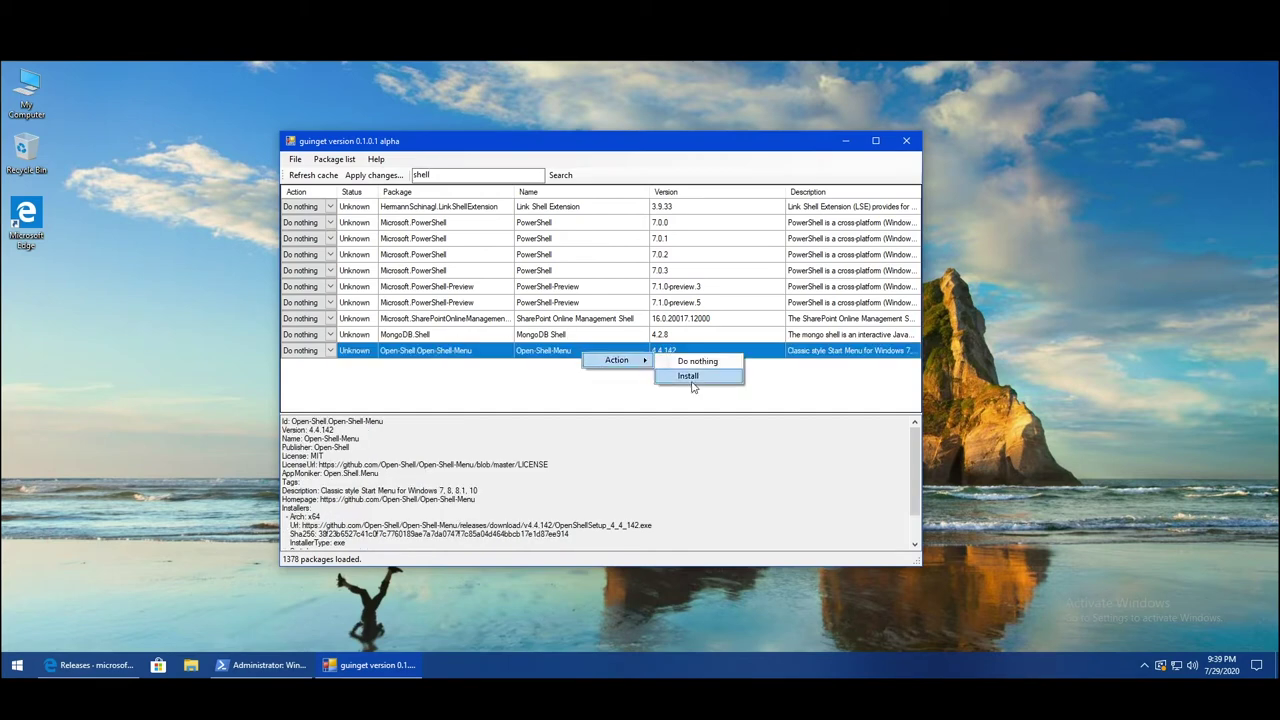
left_click(693, 376)
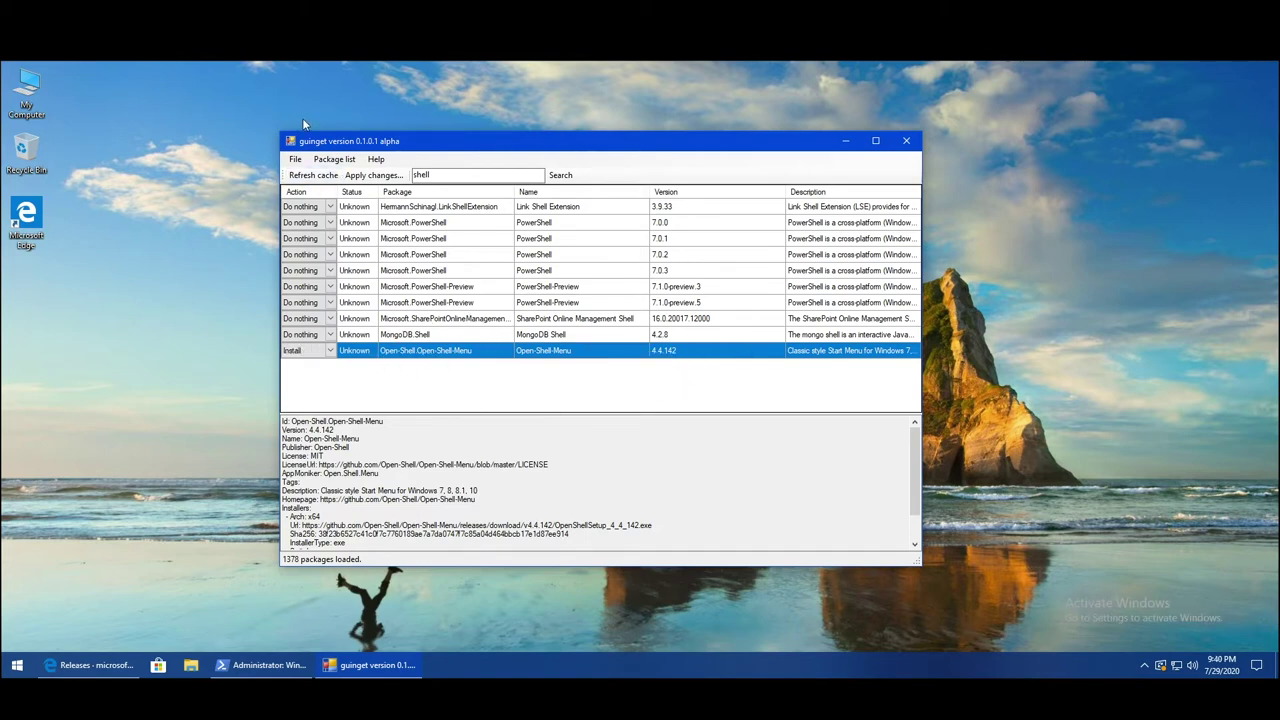
Open the pending changes, try to confirm both package installs as a batch, and dismiss the message.
left_click(374, 176)
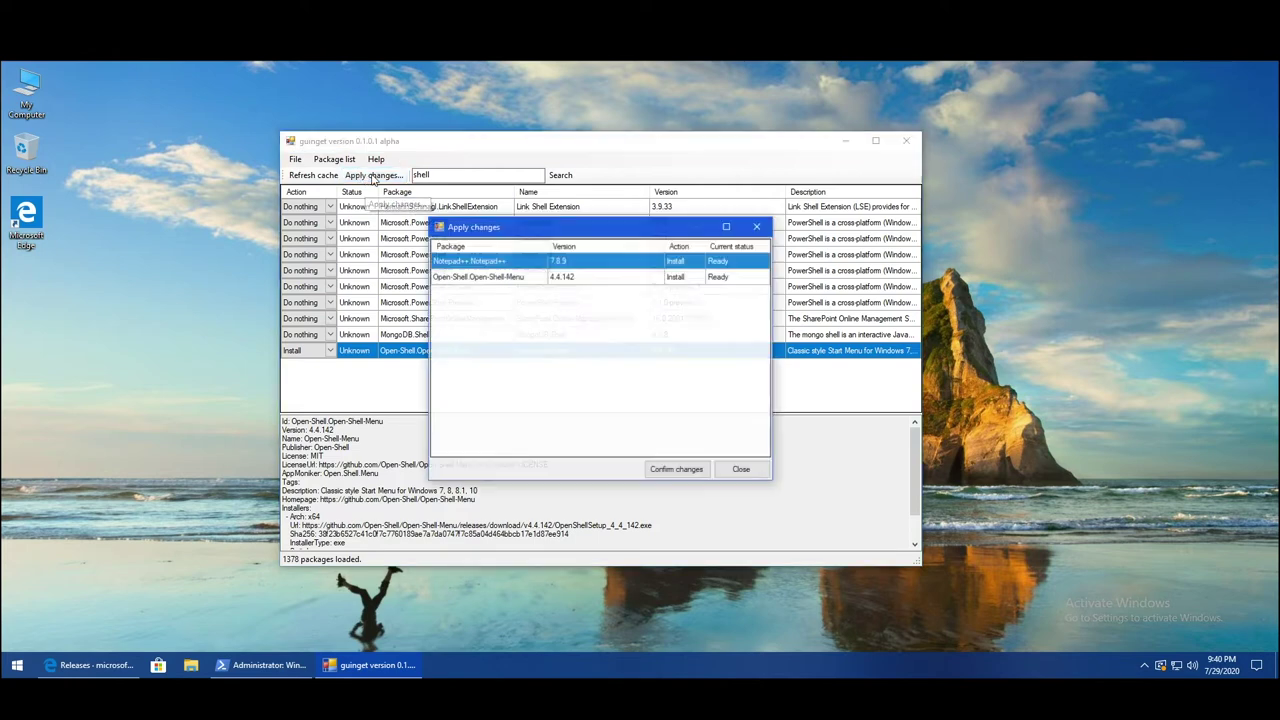
left_click(670, 472)
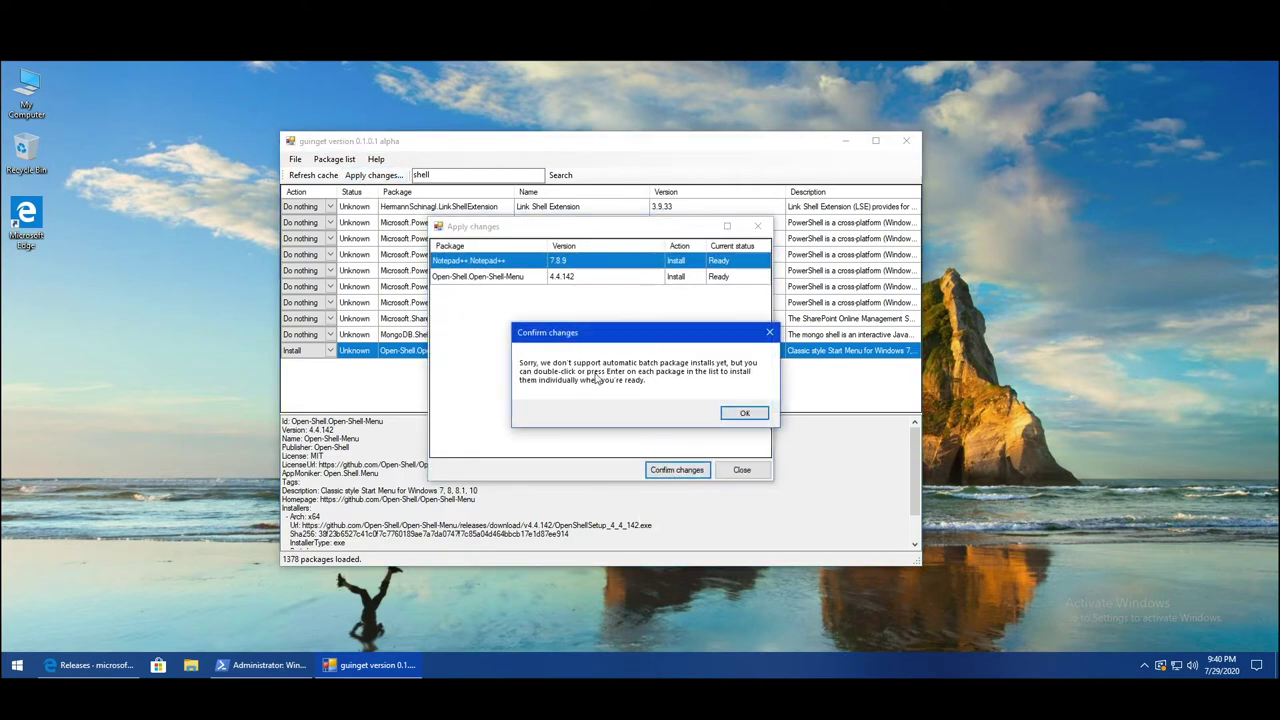
left_click(740, 414)
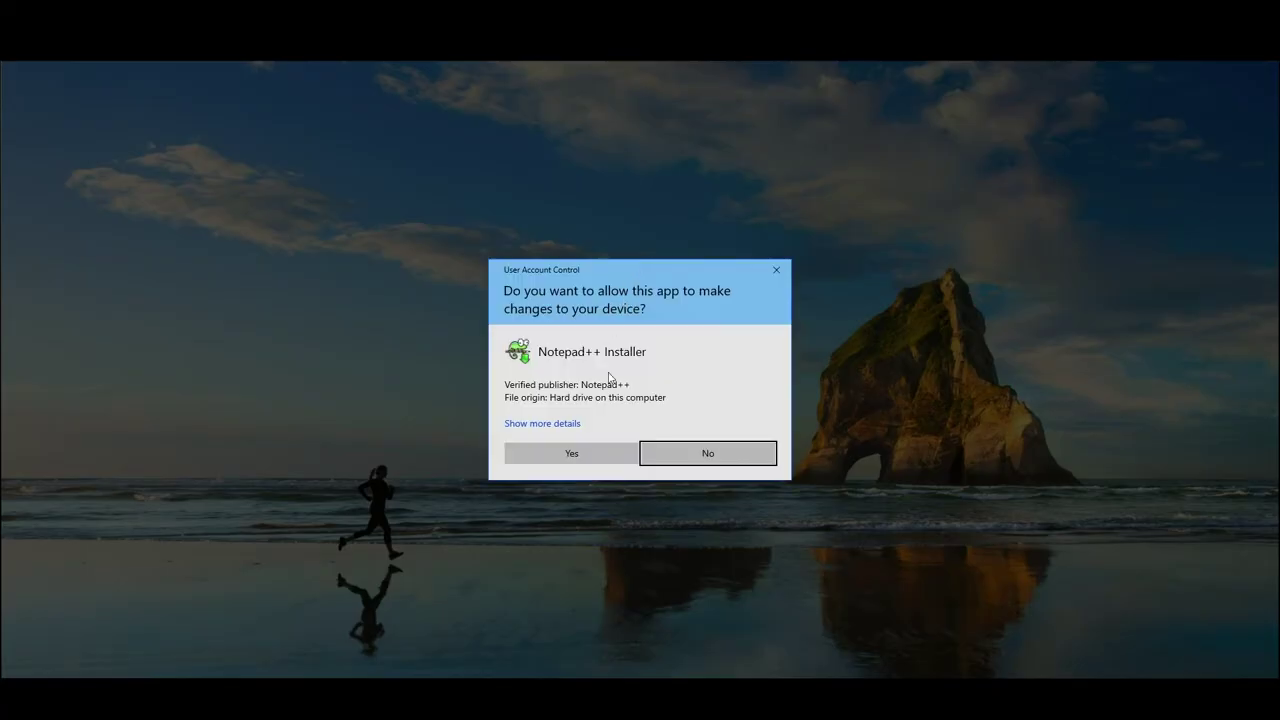
Allow the Notepad++ installer to make changes to the device and close its console window.
left_click(591, 447)
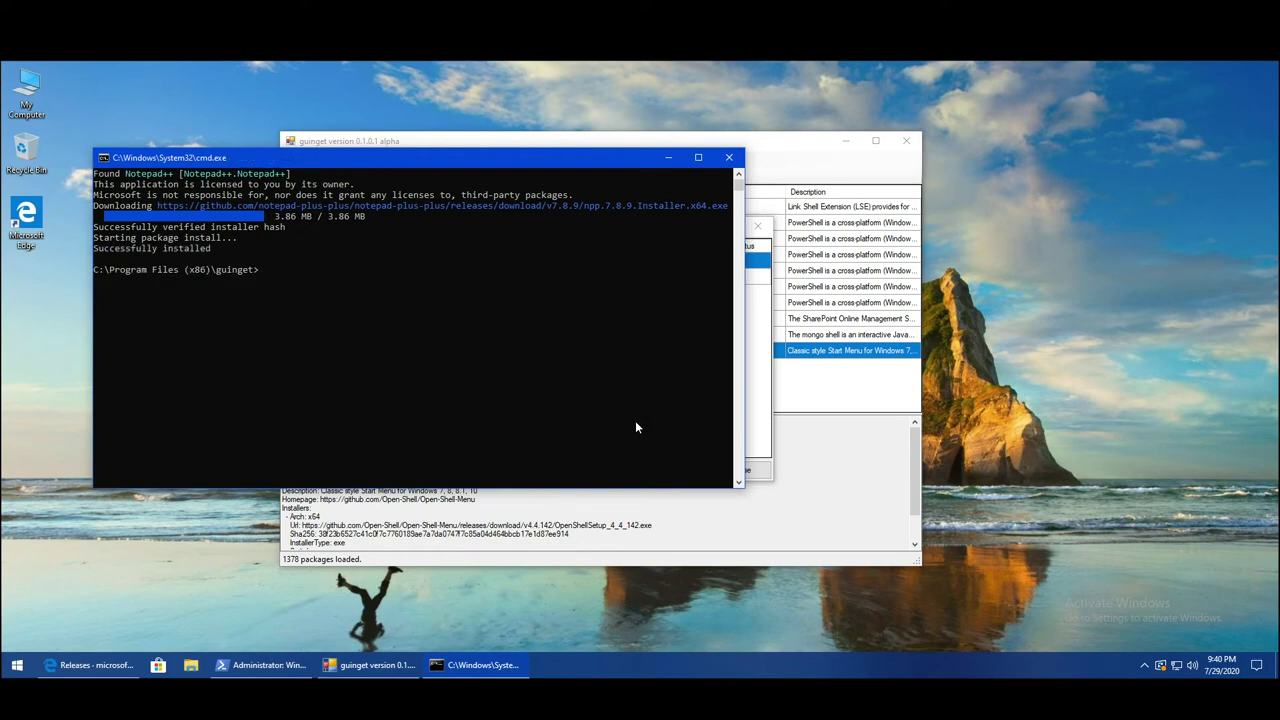
left_click(724, 162)
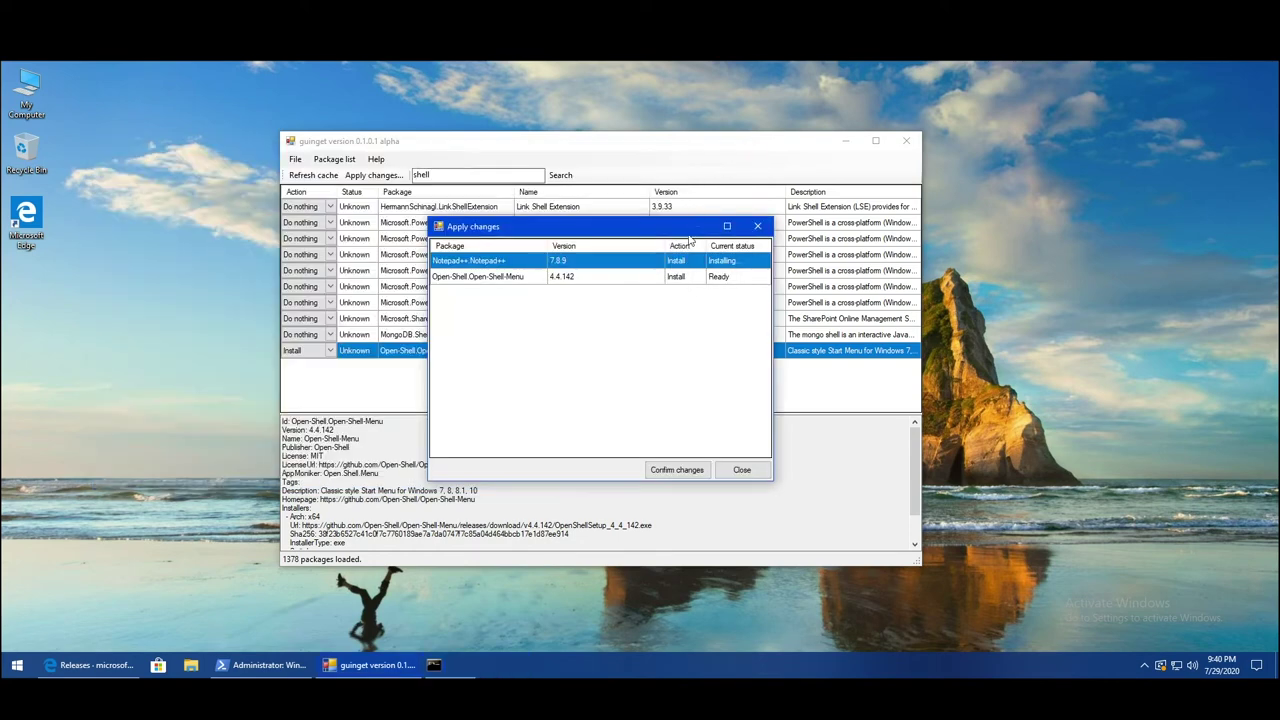
Try to install Open-Shell-Menu individually from the pending changes and close its console window.
double_click(662, 284)
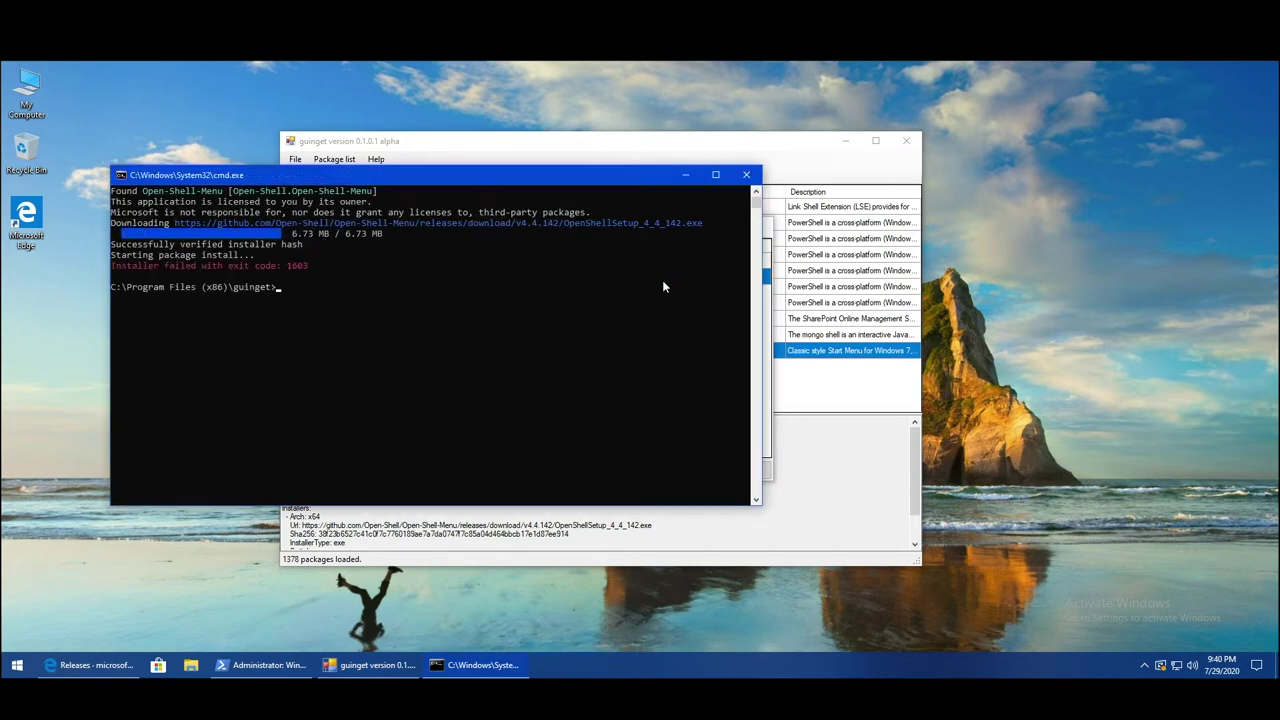
left_click(746, 174)
Close the pending changes and guinget, and relaunch guinget as administrator, allowing it to make changes to the device.
left_click(758, 227)
left_click(906, 141)
left_click(18, 665)
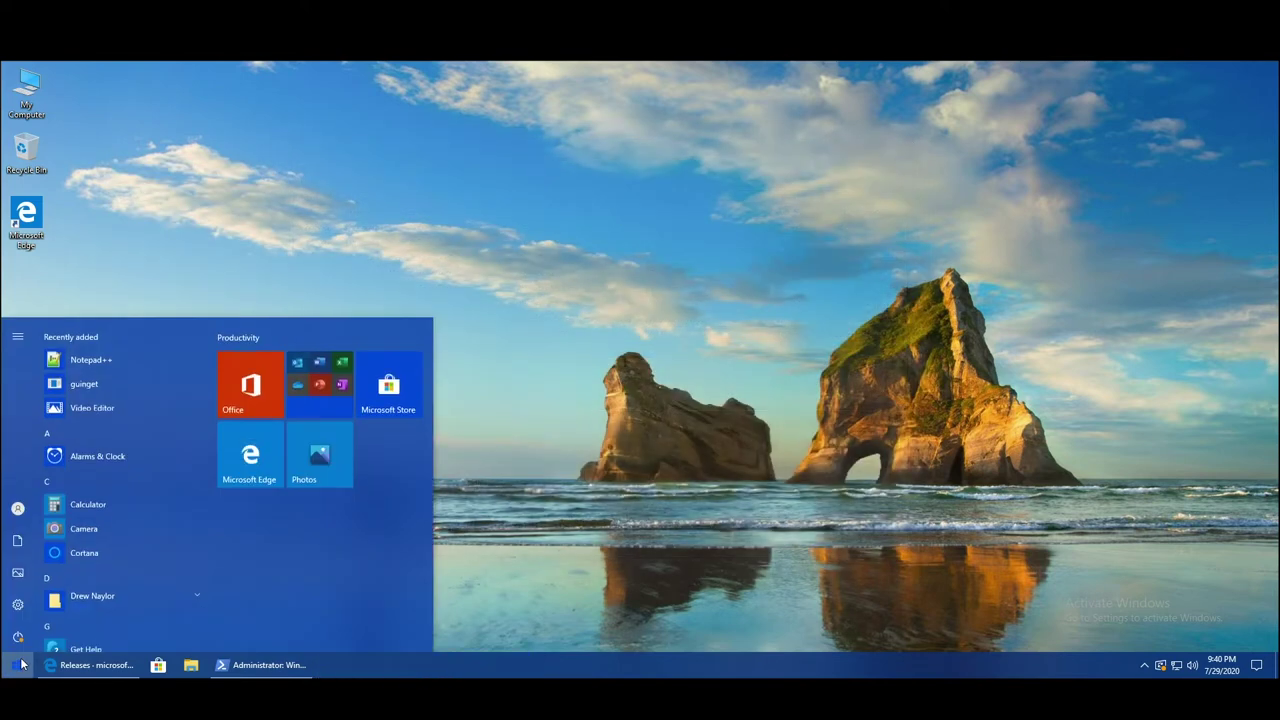
right_click(88, 382)
mouse_move(120, 412)
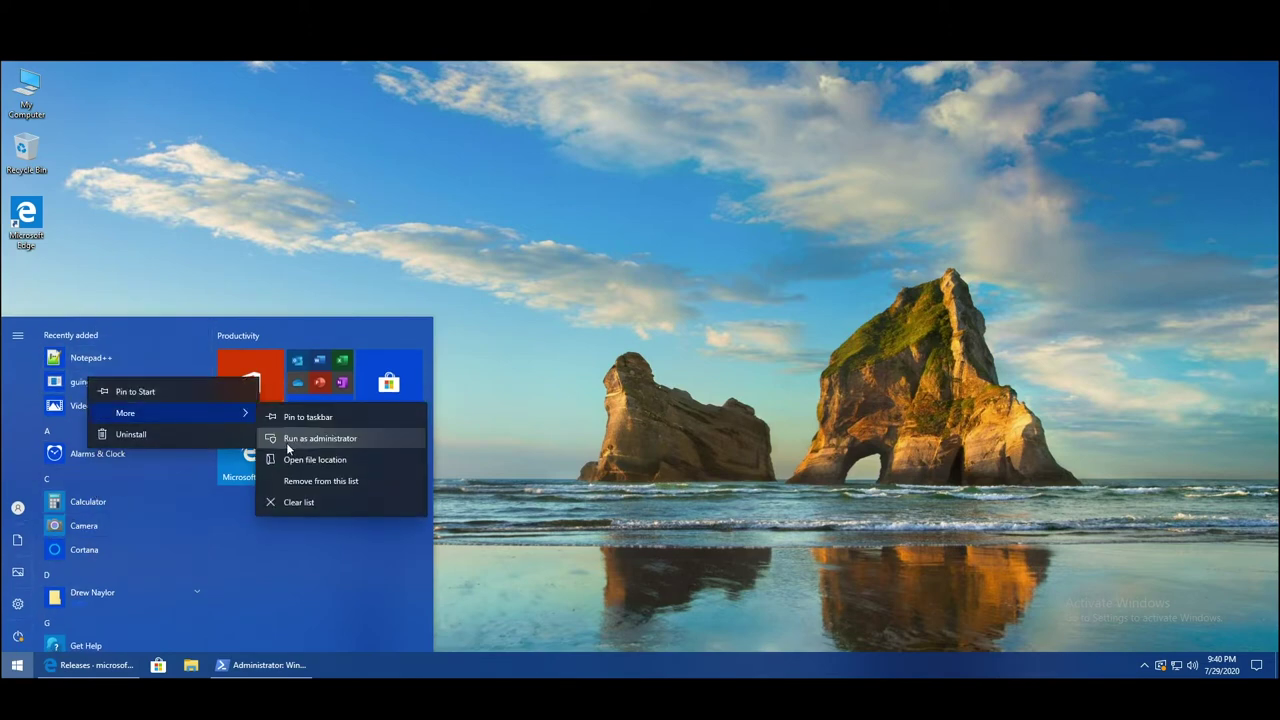
left_click(288, 434)
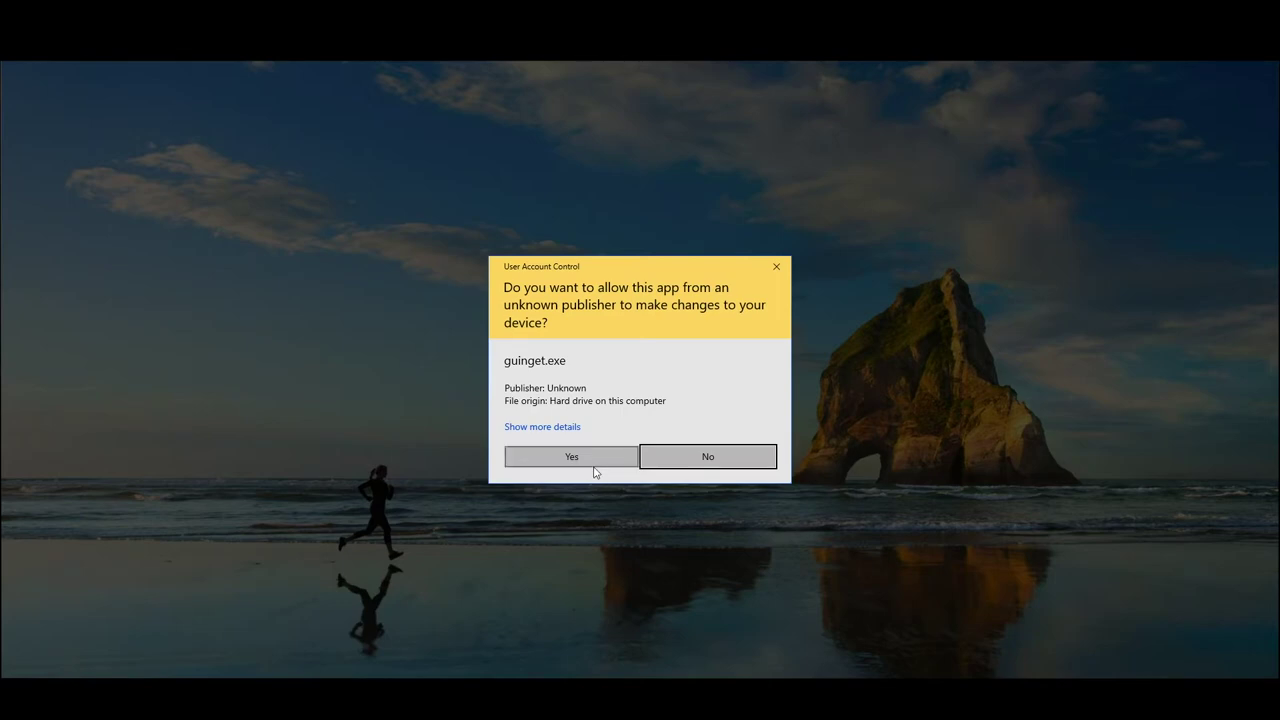
left_click(598, 457)
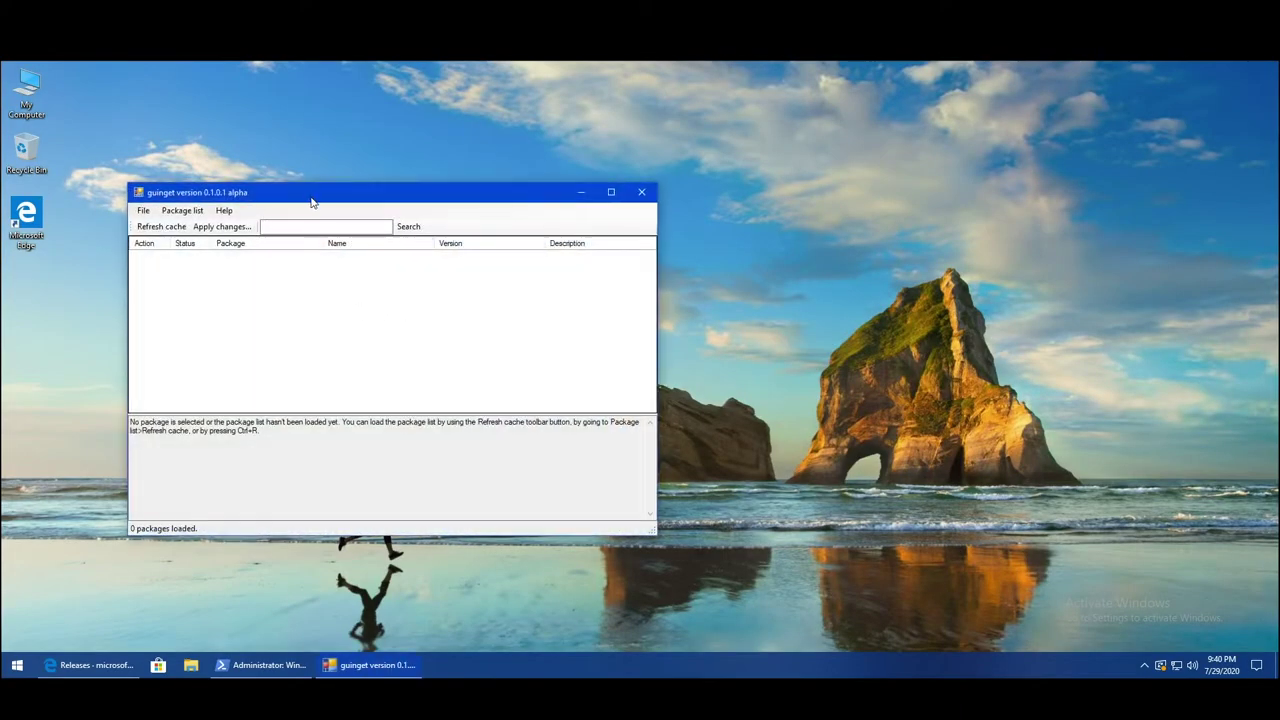
Reposition the elevated guinget window and refresh the cache to reload the package list.
left_click_drag(311, 197, 528, 190)
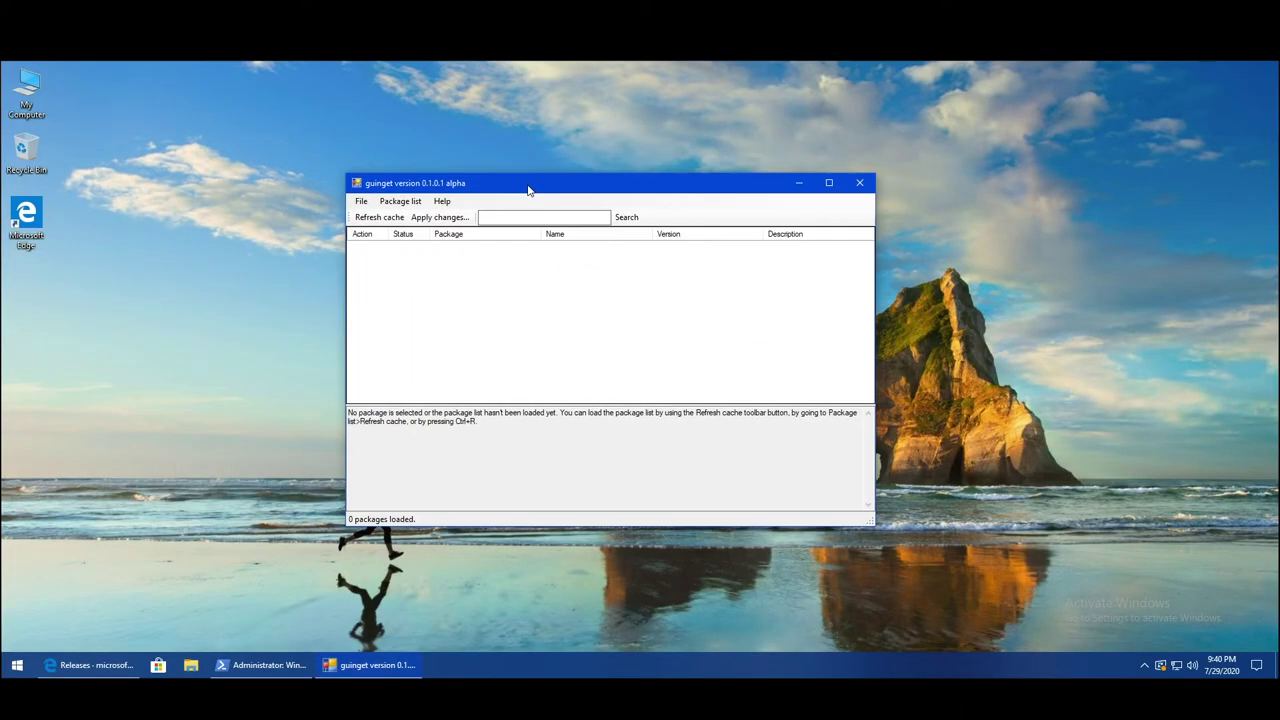
left_click(392, 222)
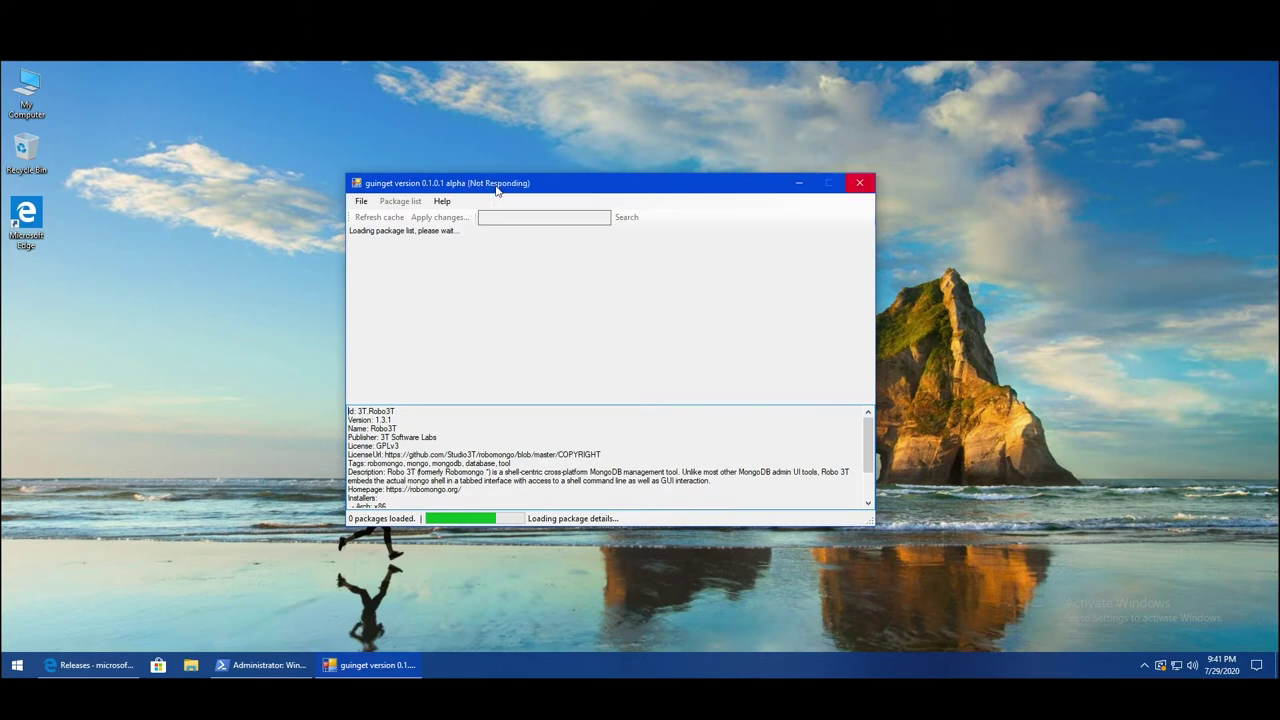
mouse_move(490, 190)
left_mouse_down()
mouse_move(493, 216)
mouse_move(488, 197)
left_mouse_up()
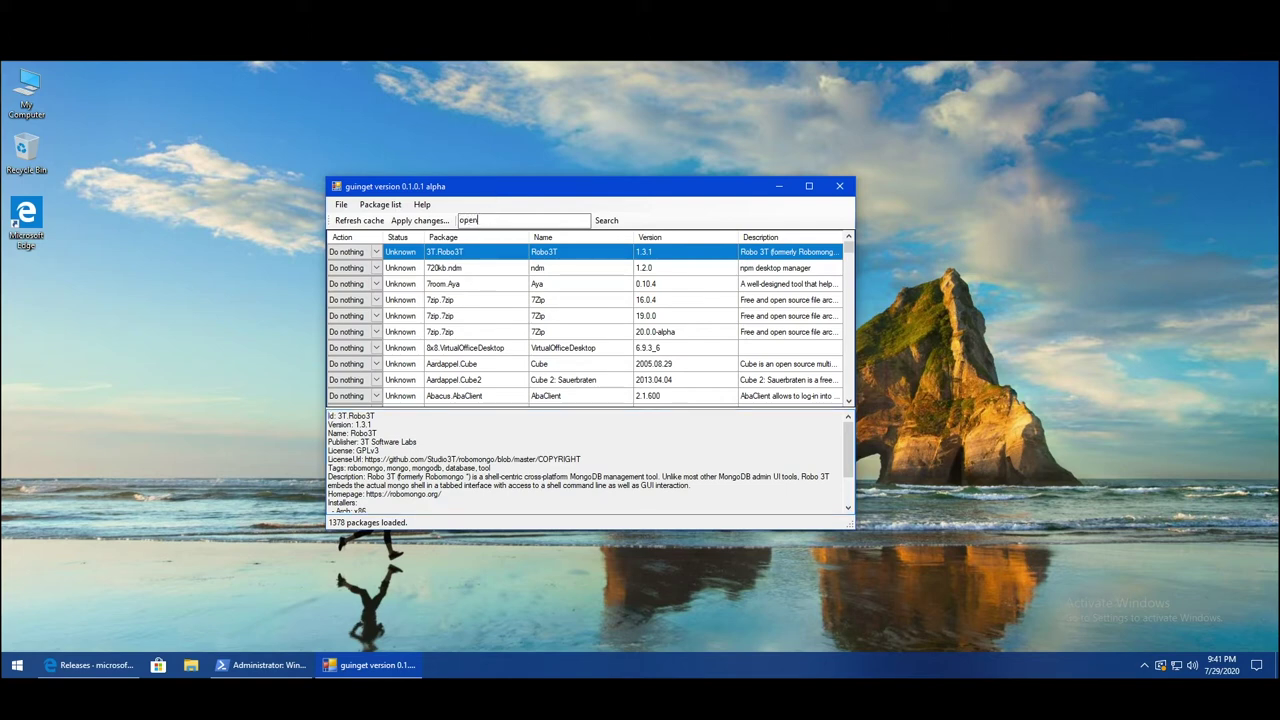
Search the package list for open-shell and set the Open-Shell-Menu 4.4.142 package's action to Install.
type("ll")
key("Return")
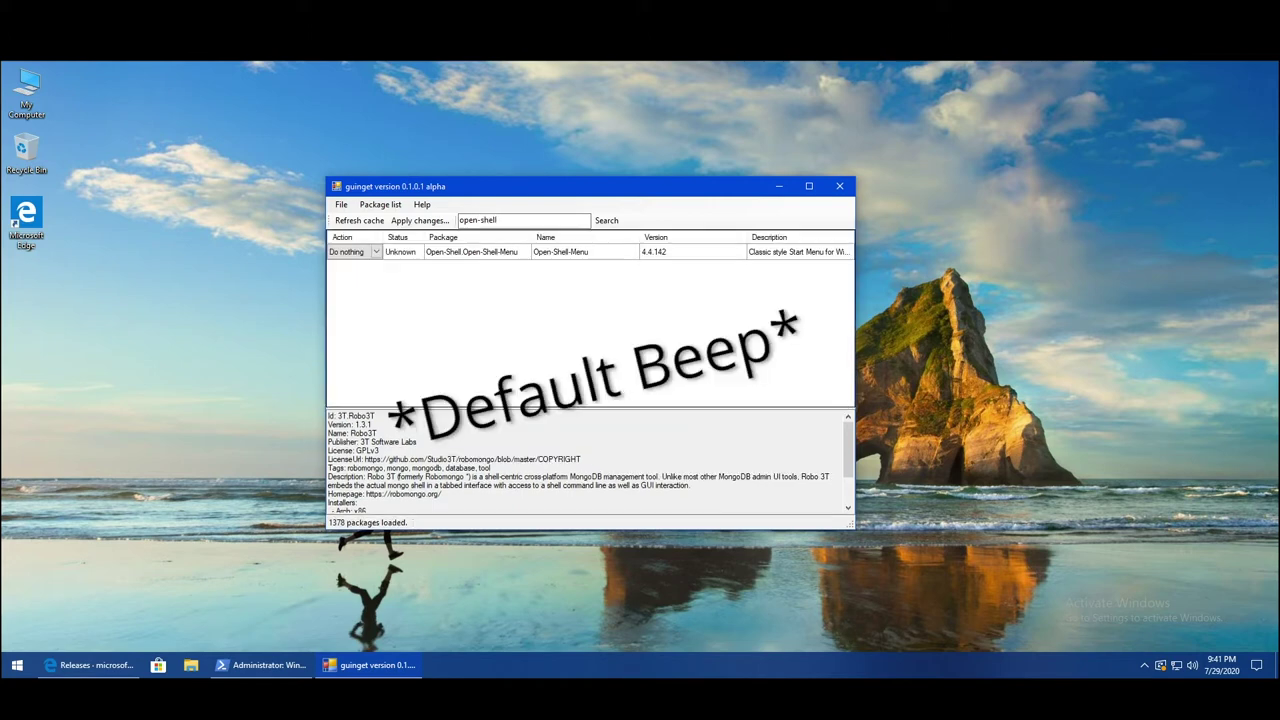
right_click(500, 258)
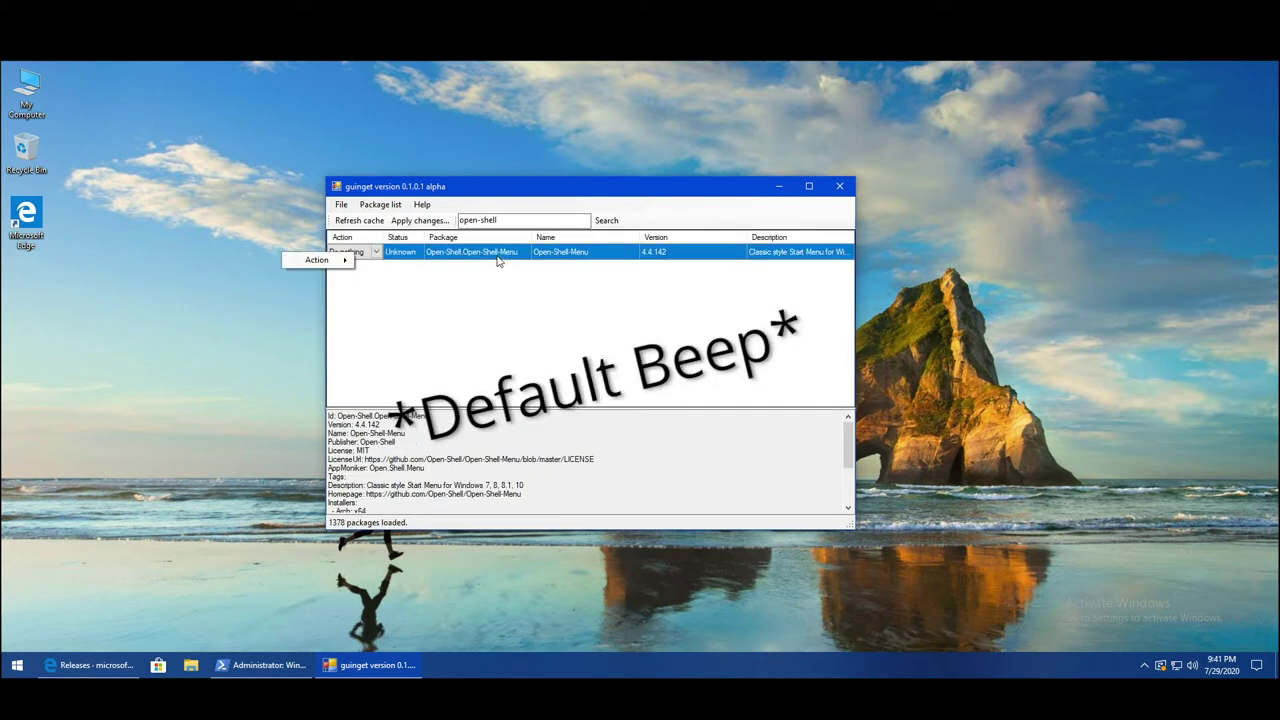
mouse_move(540, 264)
left_click(610, 279)
Open the pending changes and install the Open-Shell-Menu package individually.
left_click(419, 220)
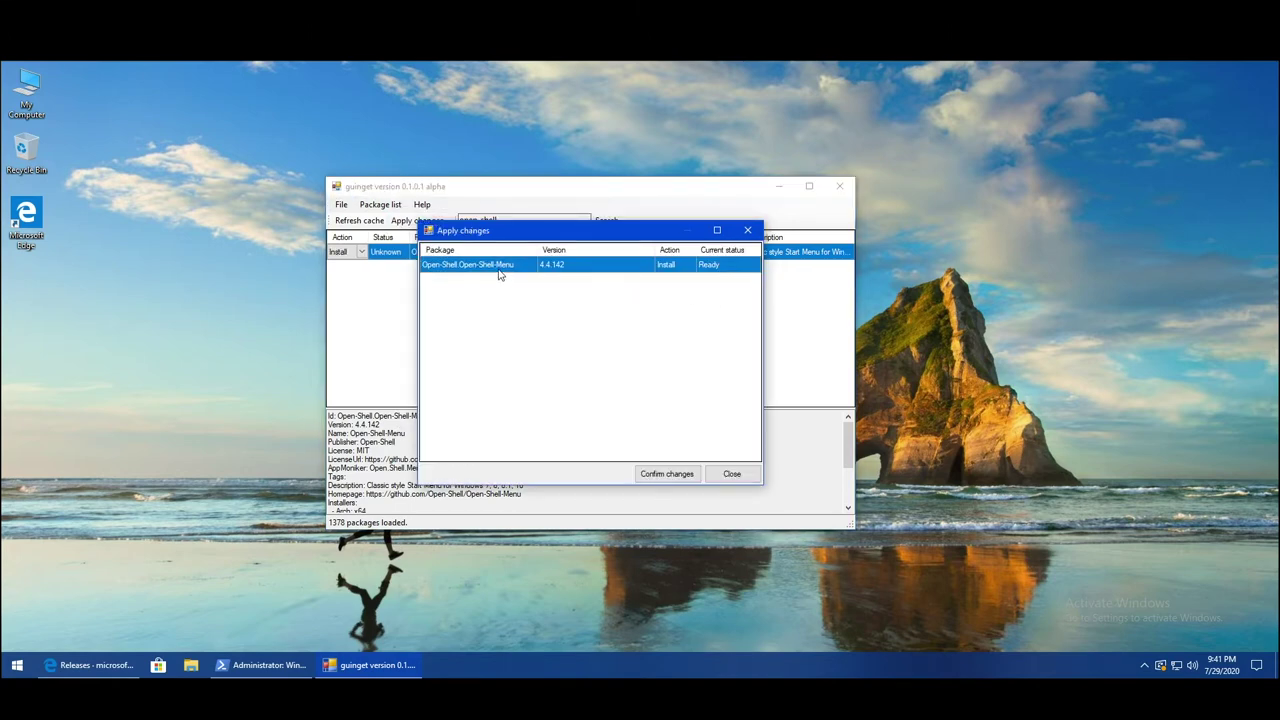
key("Return")
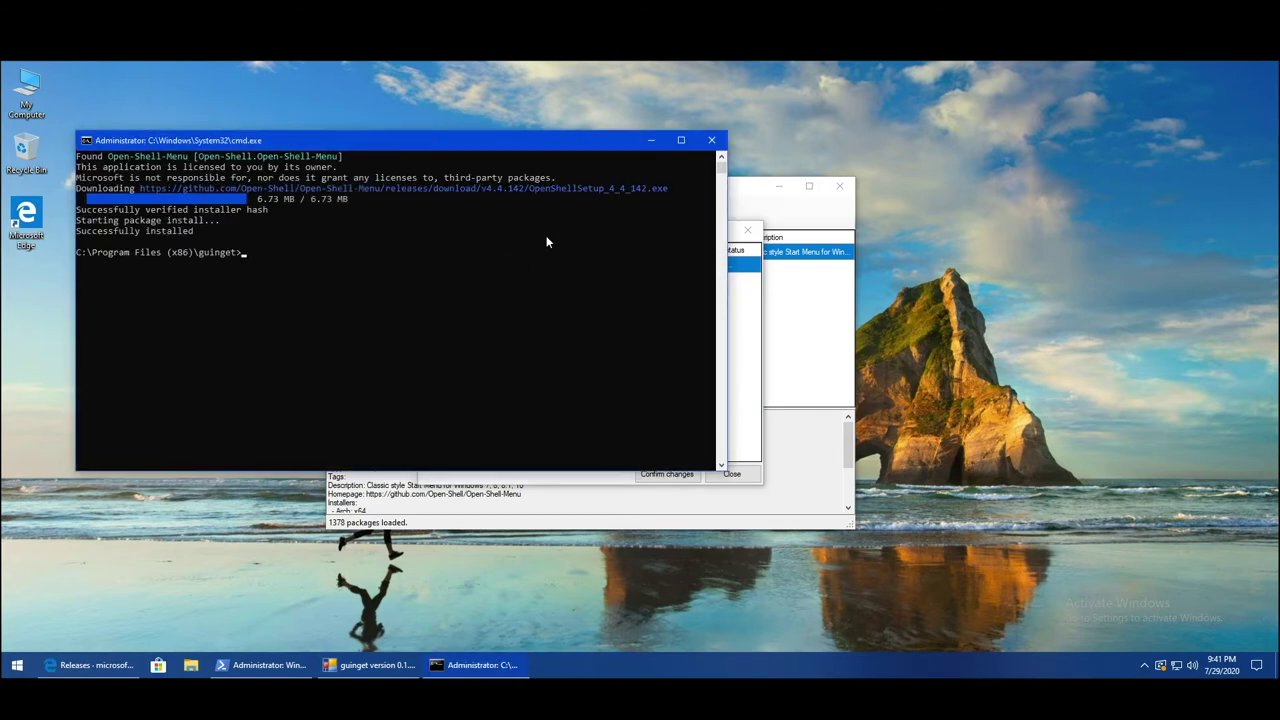
Close the installer console and accept the Open-Shell Menu settings with the Windows 7 style.
left_click(711, 139)
left_click(17, 667)
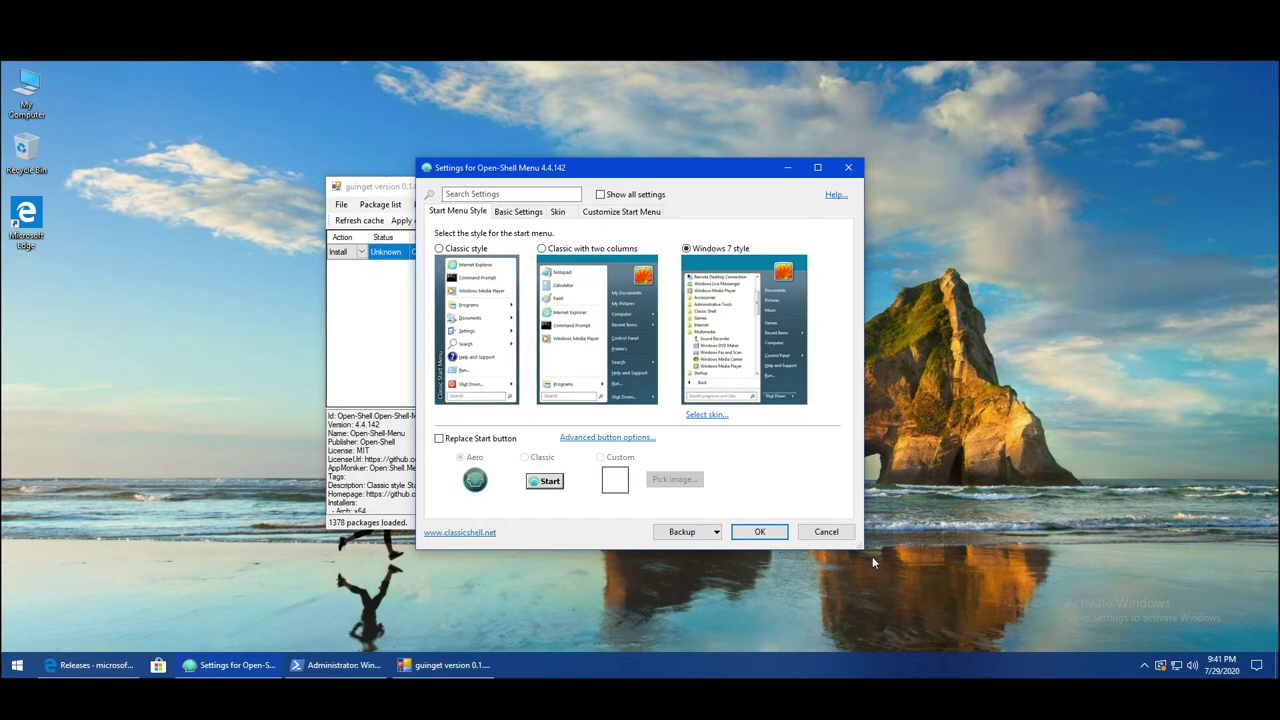
left_click(760, 531)
Launch the newly installed Notepad++ from the Start menu's program list and reposition its window on the desktop.
left_click(17, 665)
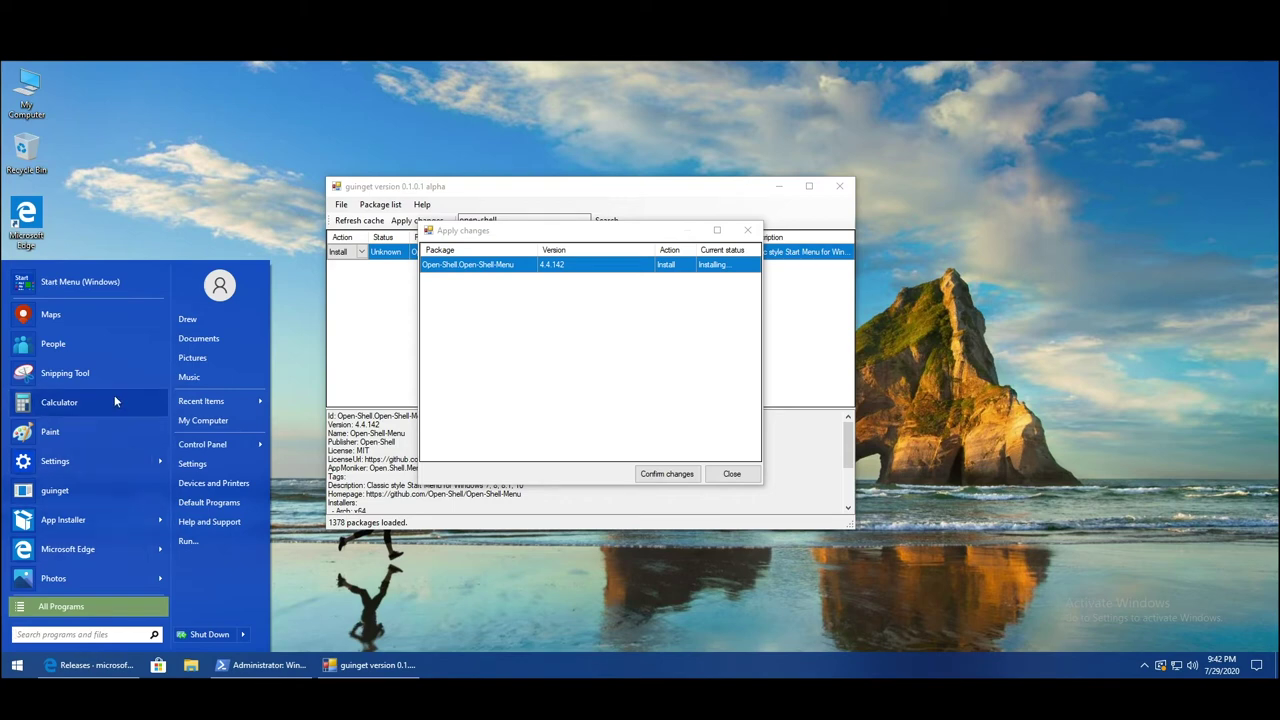
left_click(66, 605)
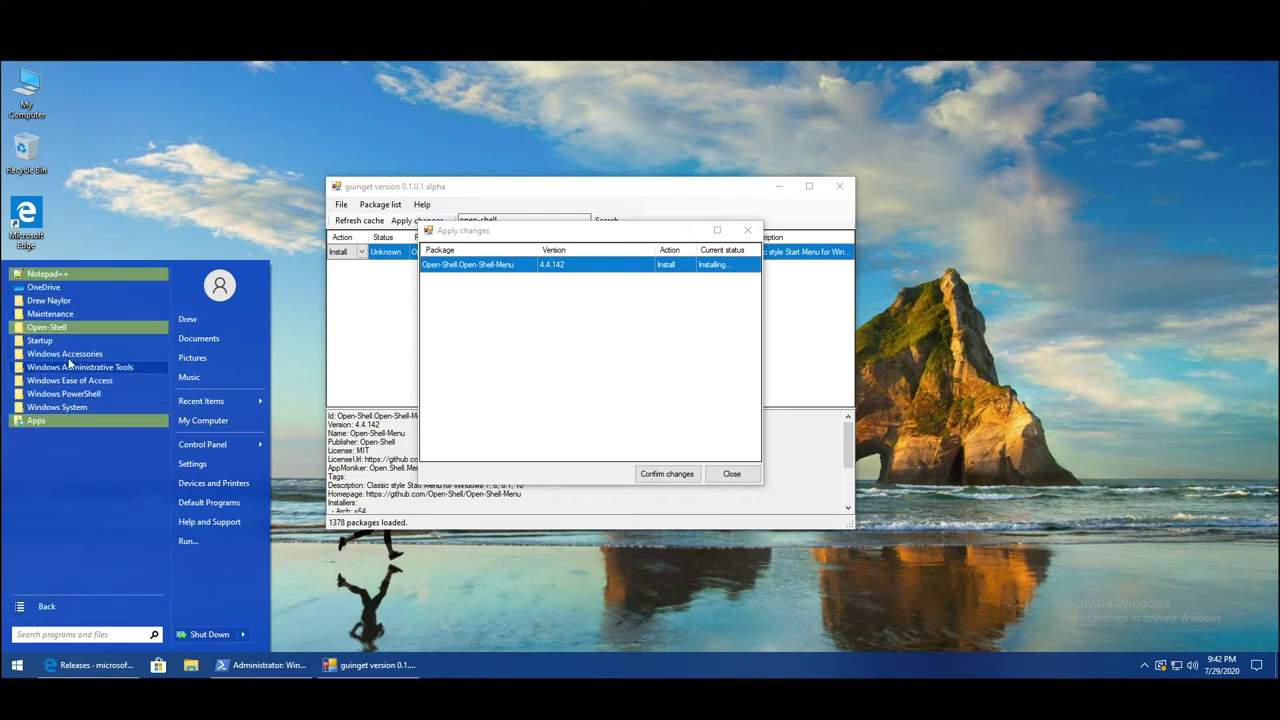
left_click(48, 274)
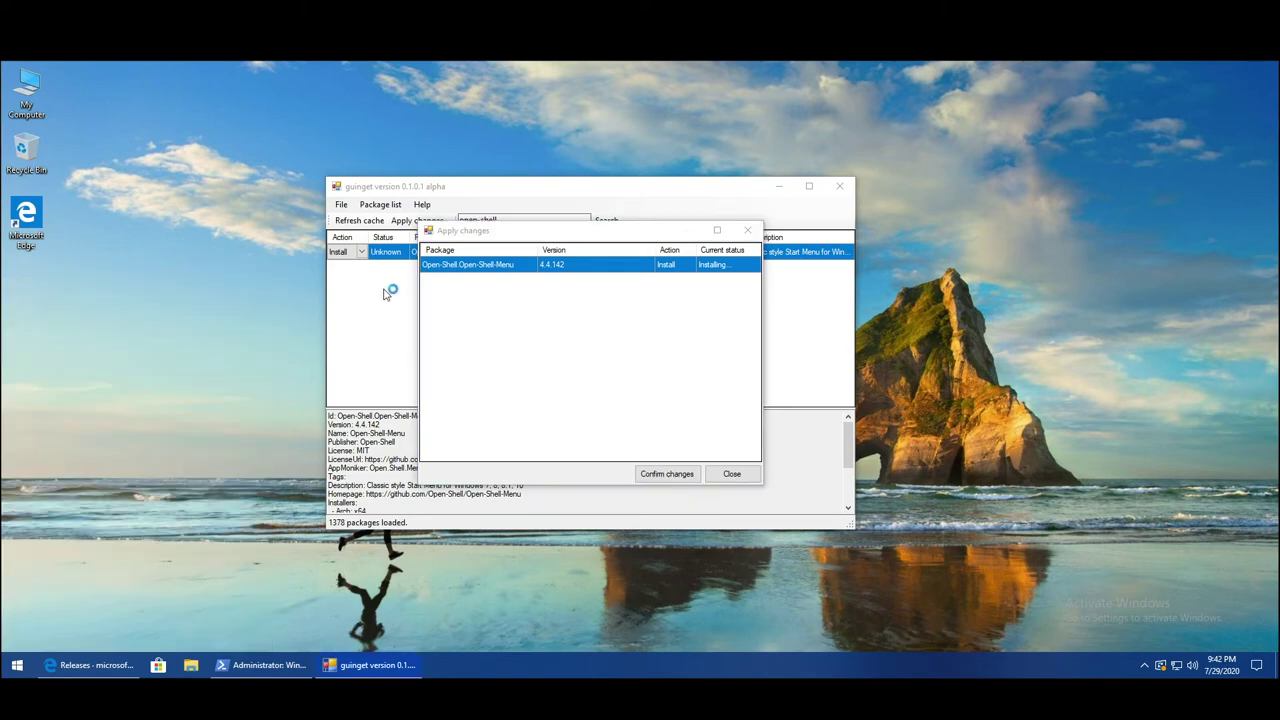
left_click_drag(501, 71, 770, 155)
View the About Notepad++ information, dismiss it, and close Notepad++.
left_click(664, 172)
left_click(712, 333)
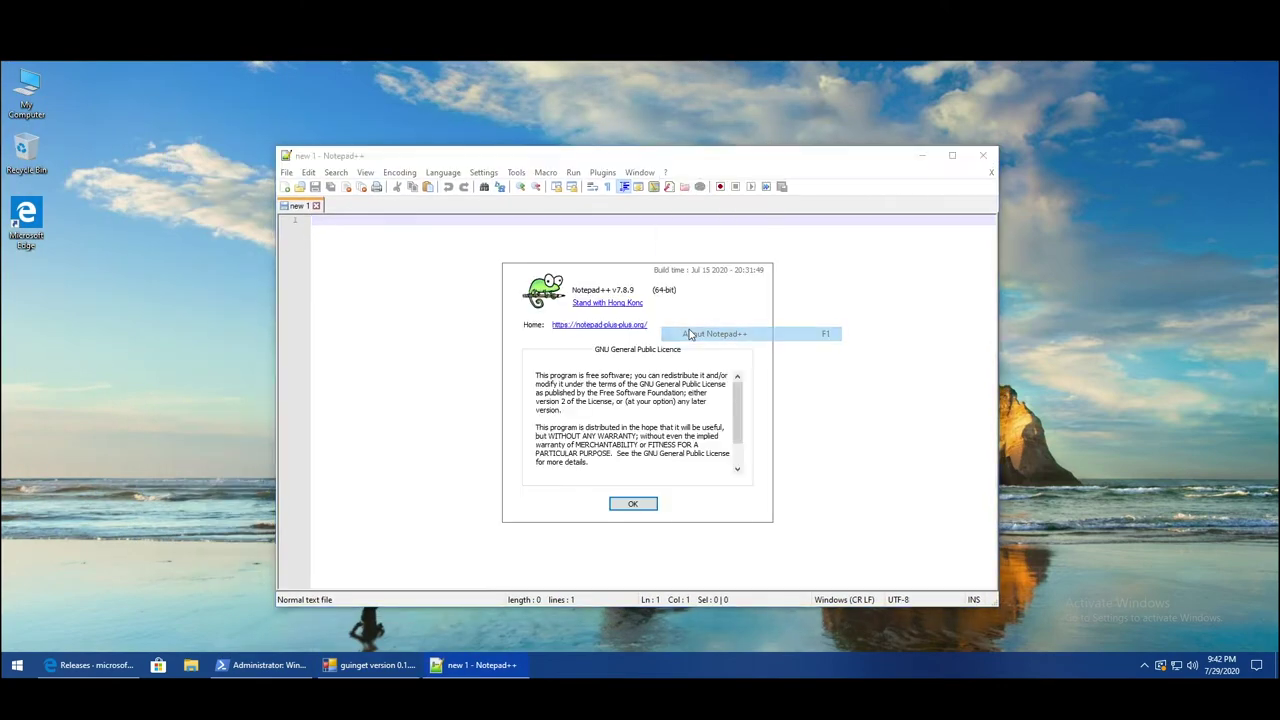
left_click(638, 506)
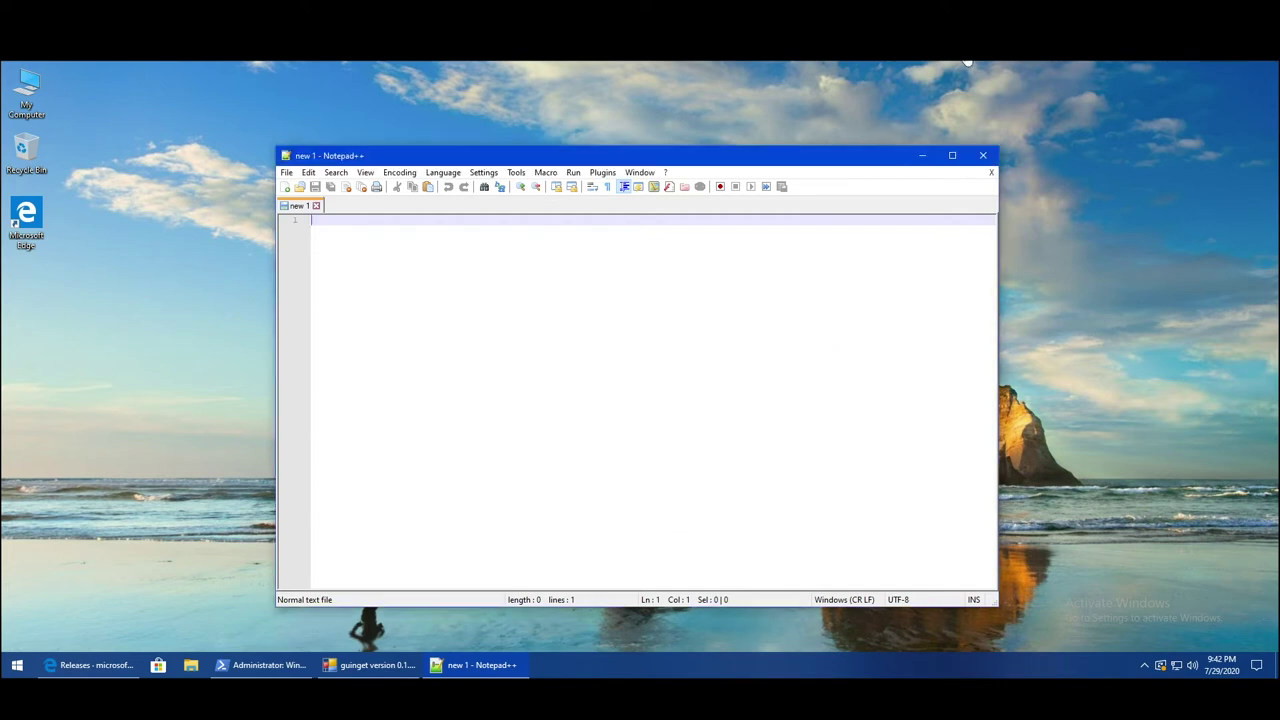
left_click(993, 157)
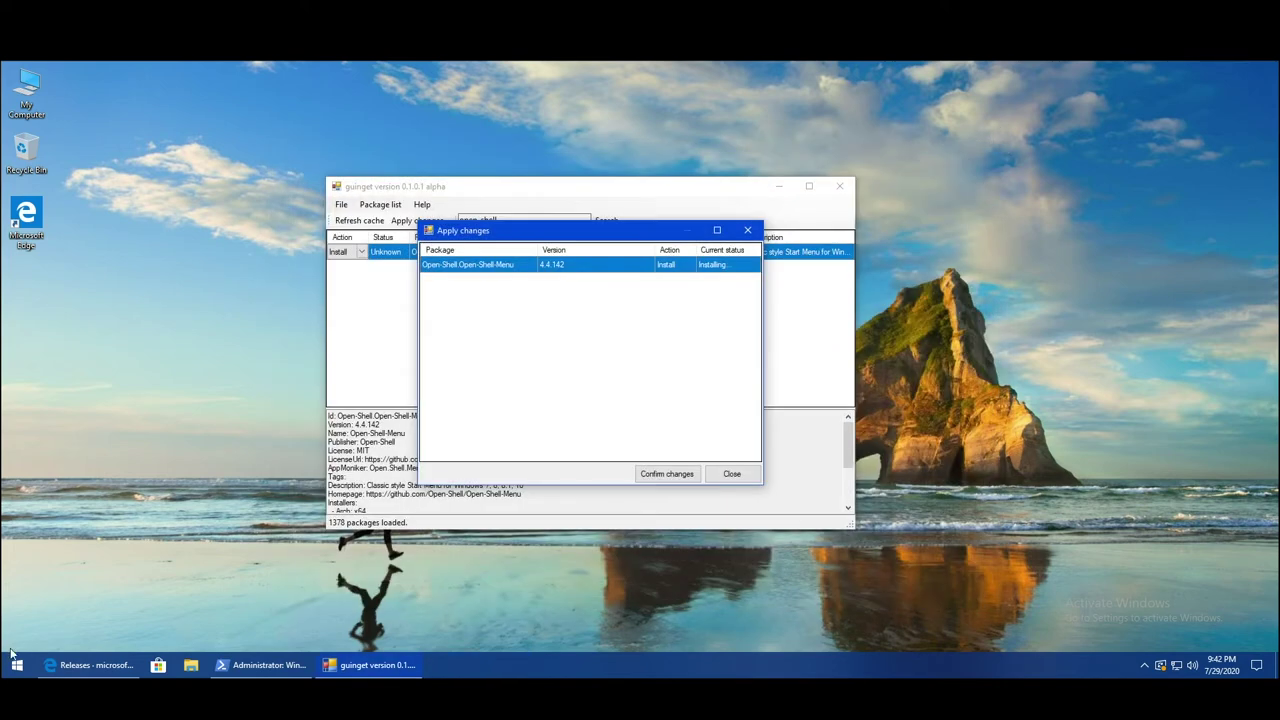
Open Open-Shell Menu Settings from the Open-Shell program folder, accept the settings, and close guinget's Apply changes window.
left_click(15, 661)
left_click(36, 612)
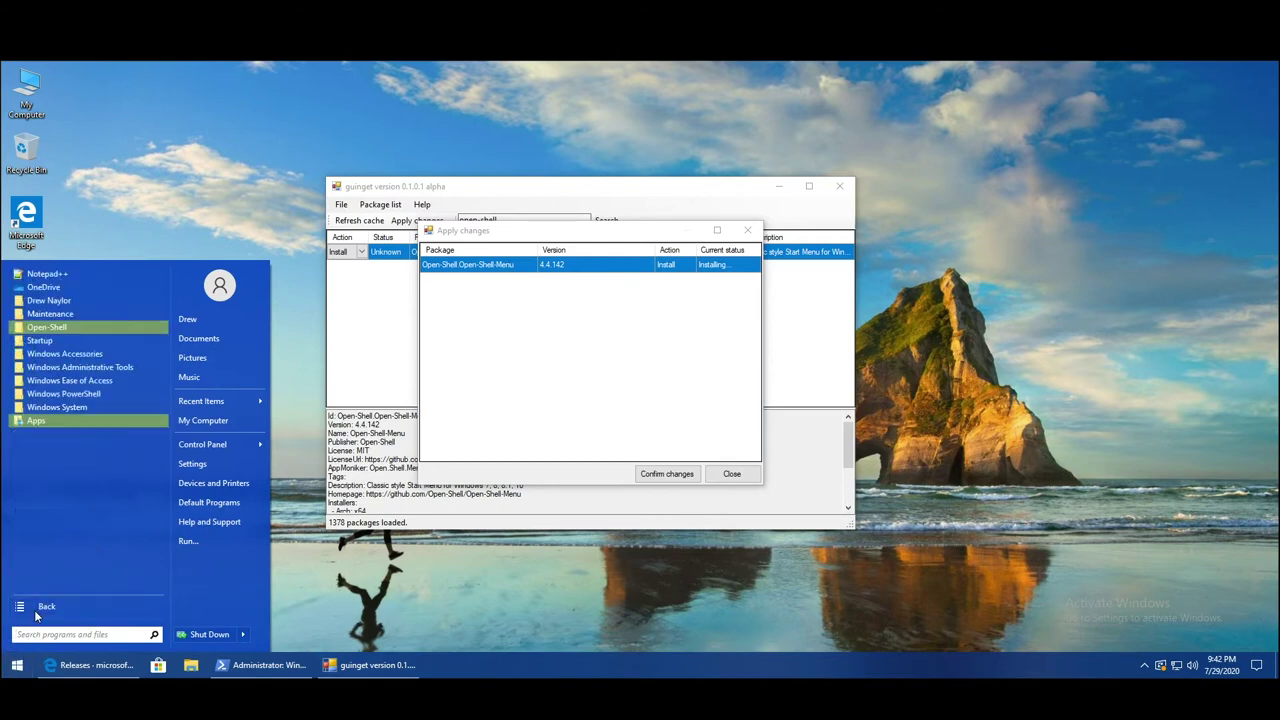
left_click(55, 327)
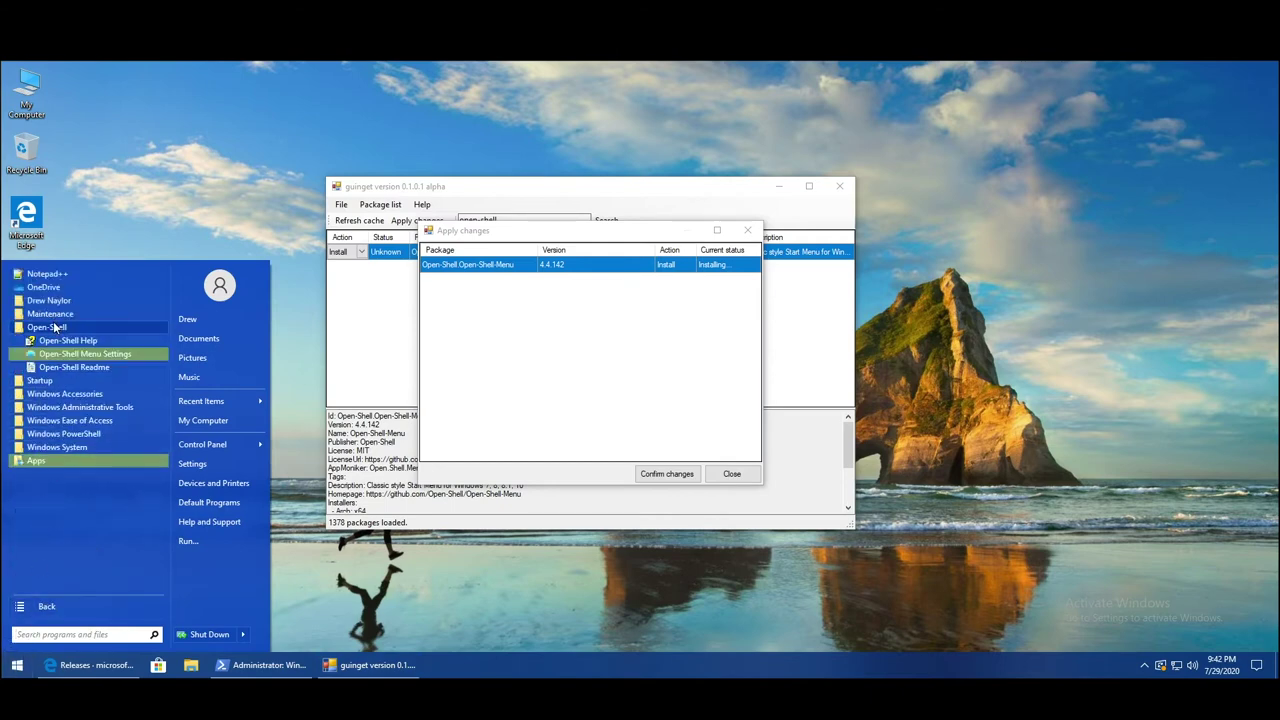
left_click(75, 353)
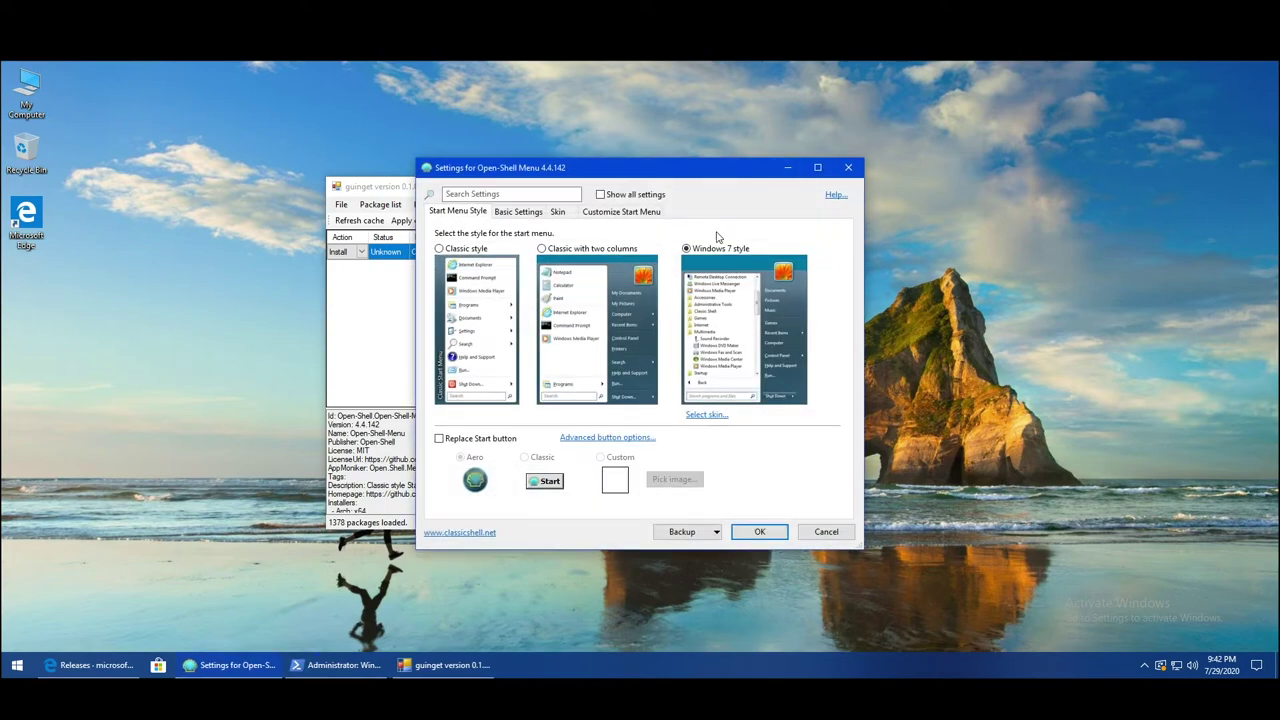
left_click(758, 532)
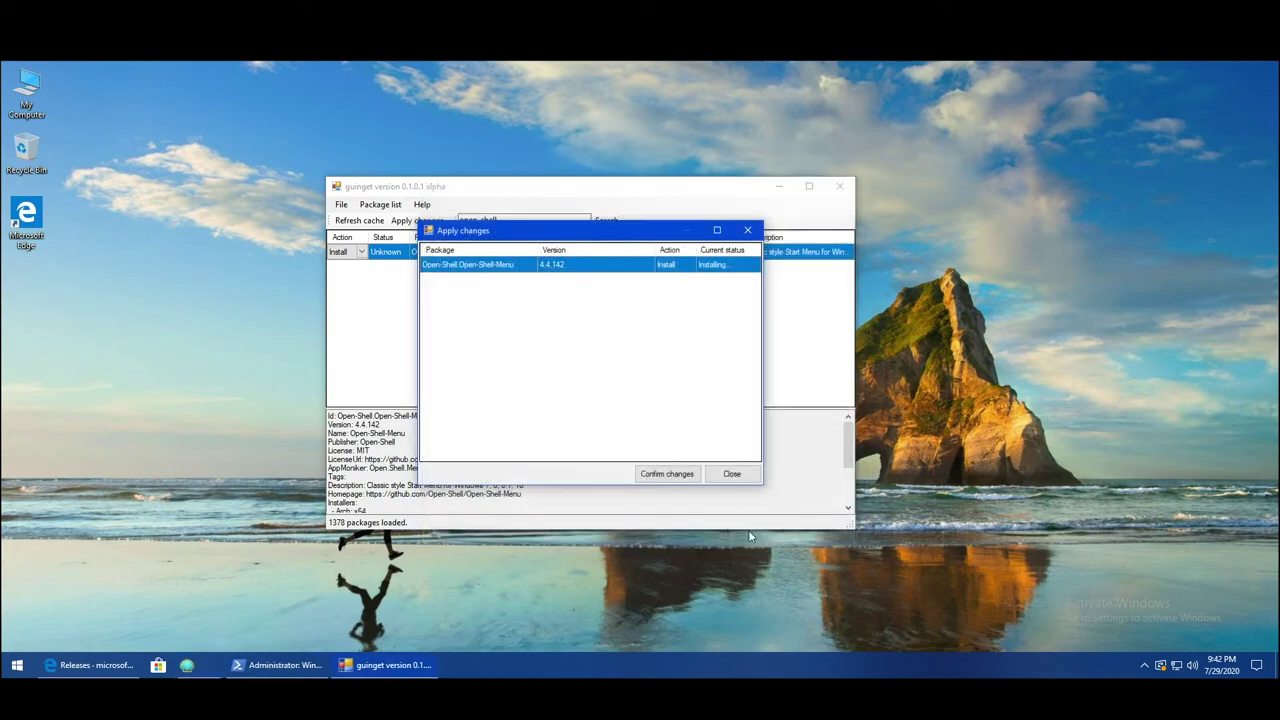
left_click(722, 478)
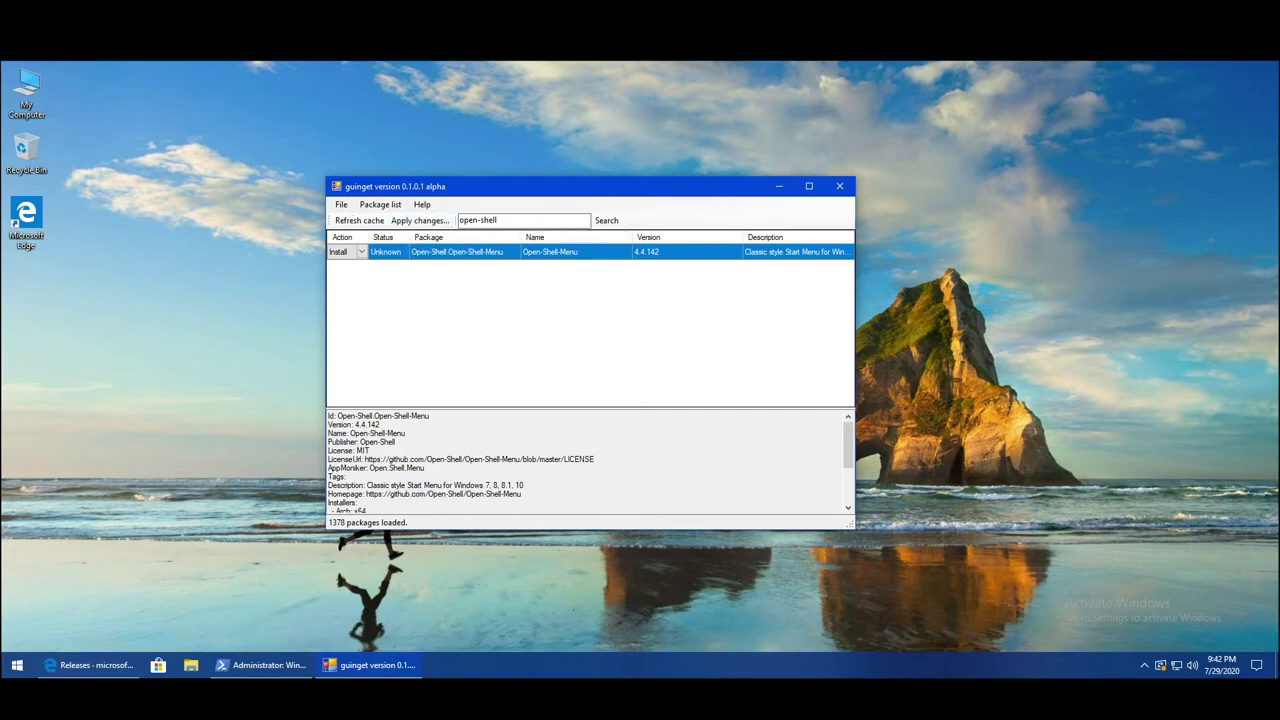
Examine guinget's package list commands and the actions available for the selected package.
left_click(378, 205)
left_click(378, 203)
left_click(378, 205)
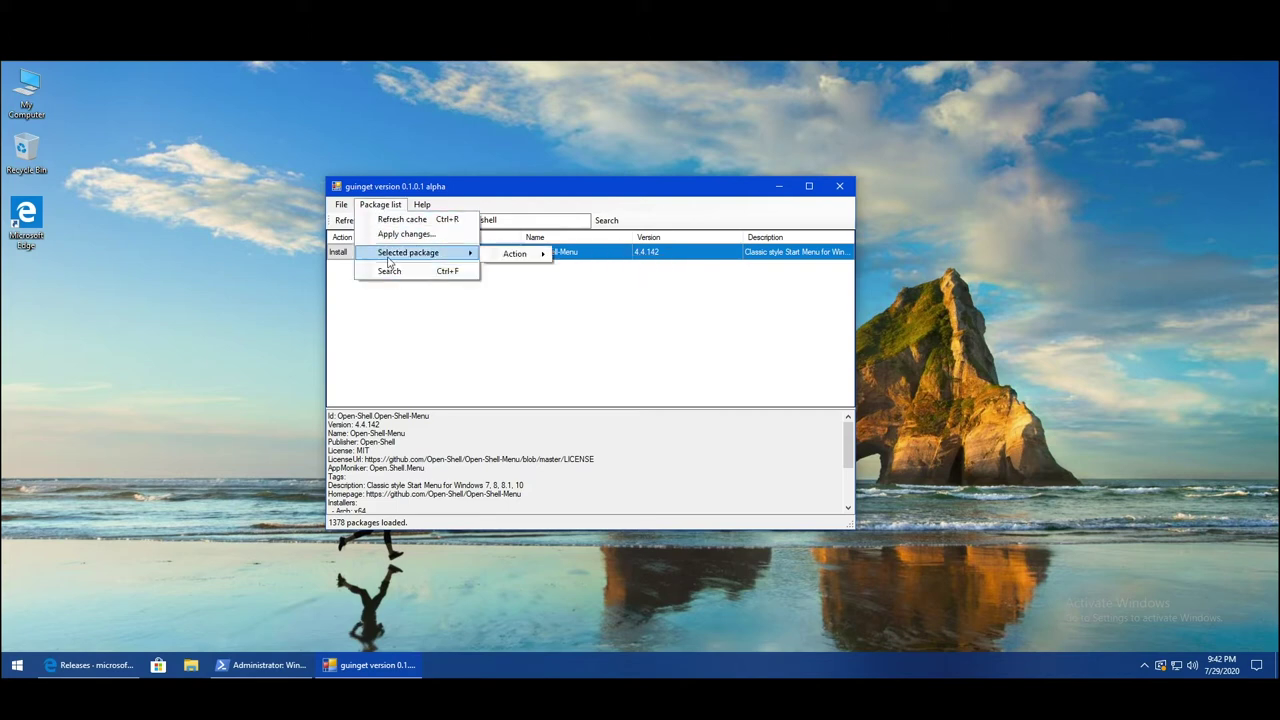
left_click(440, 216)
left_click(380, 204)
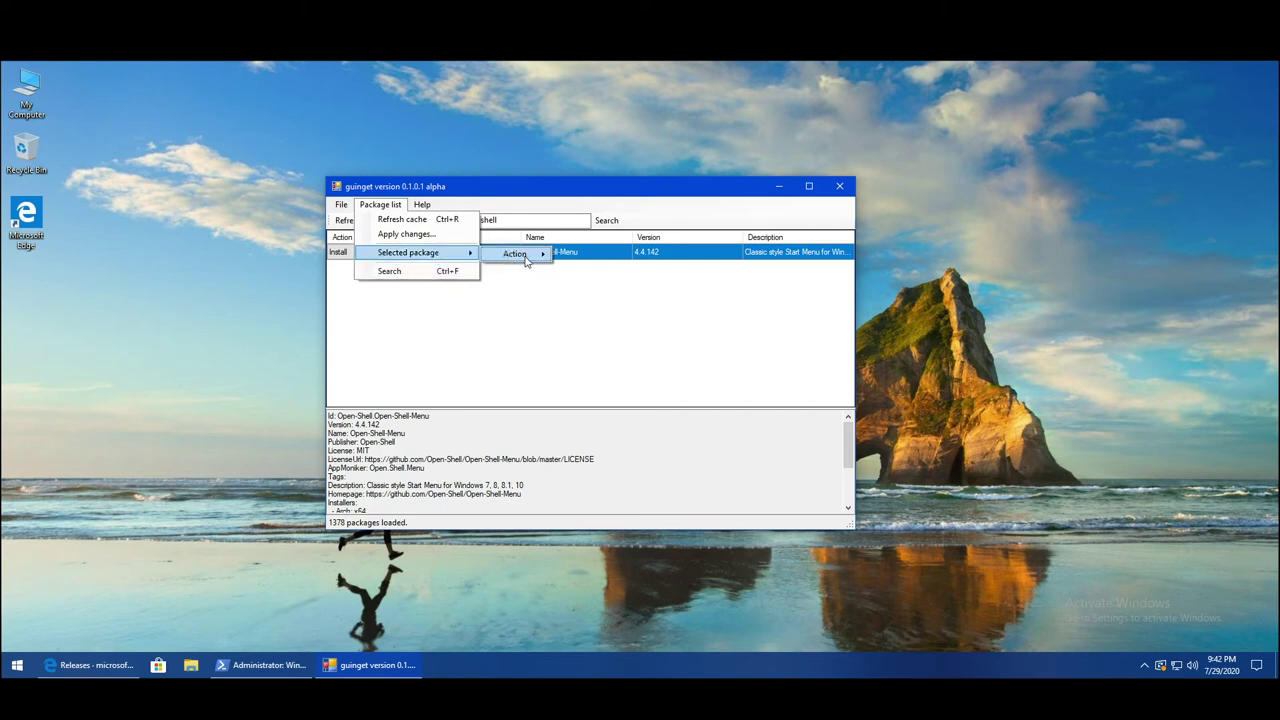
mouse_move(535, 260)
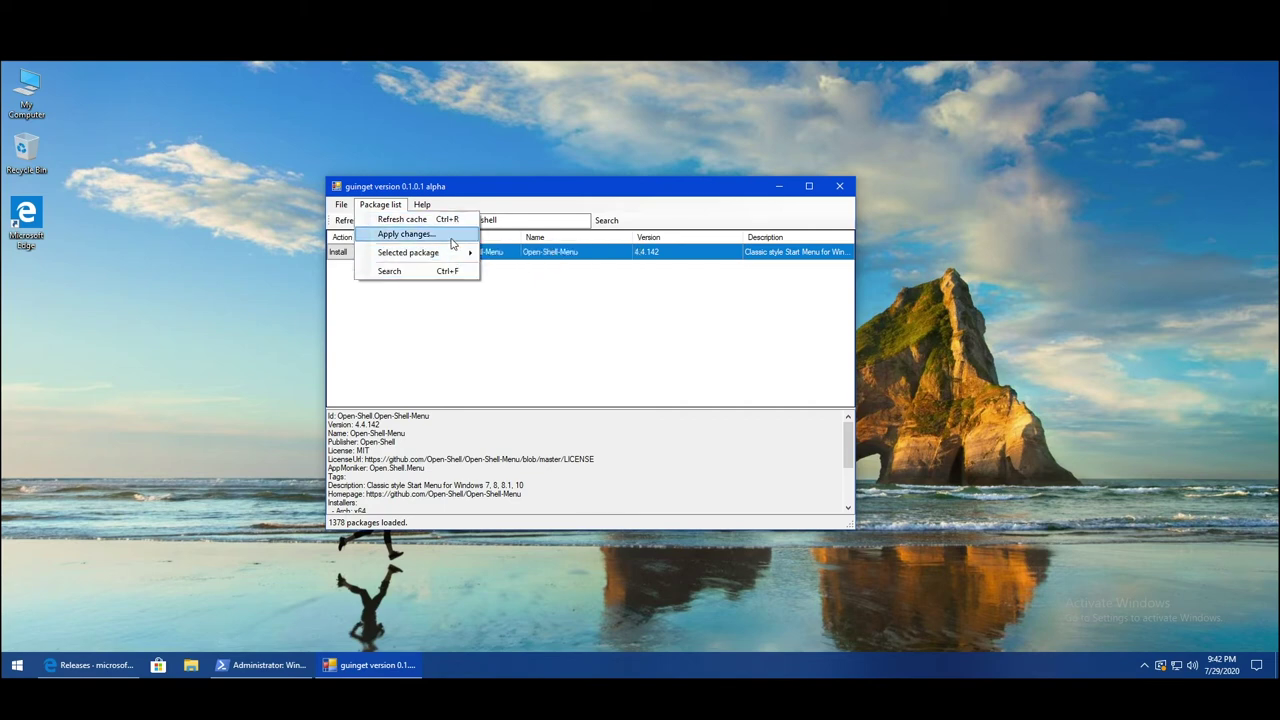
mouse_move(452, 253)
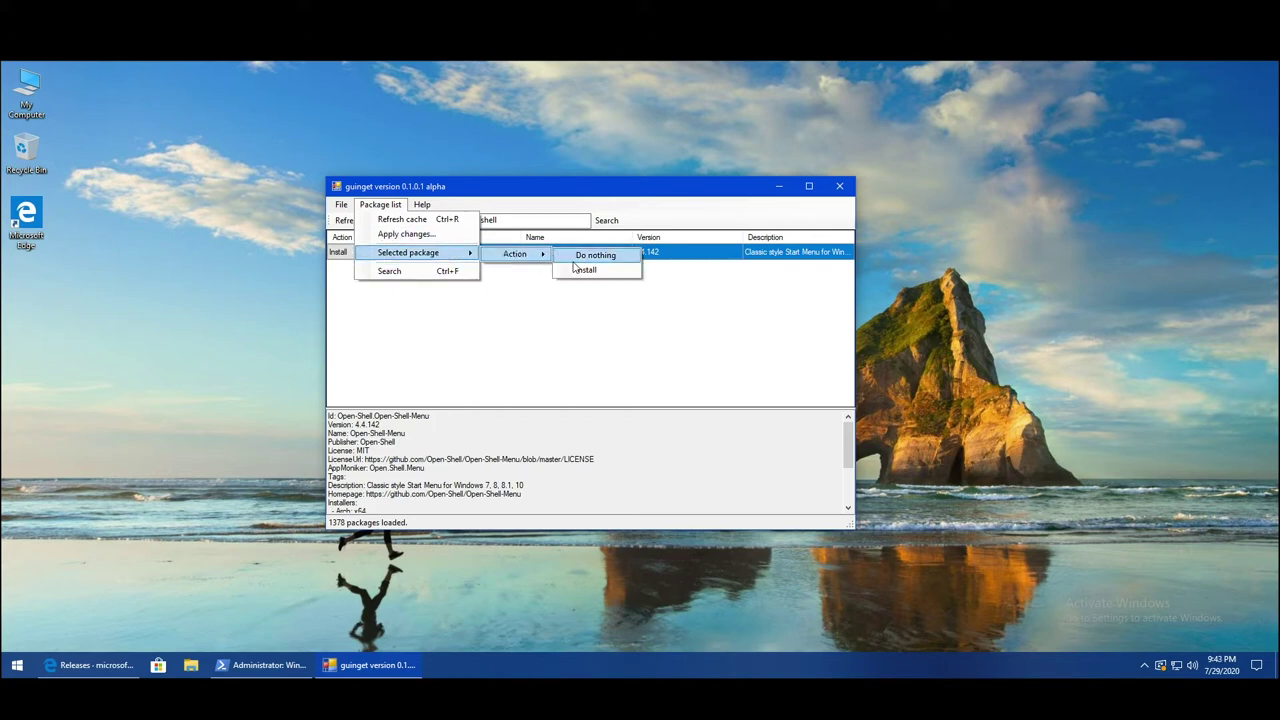
left_click(793, 337)
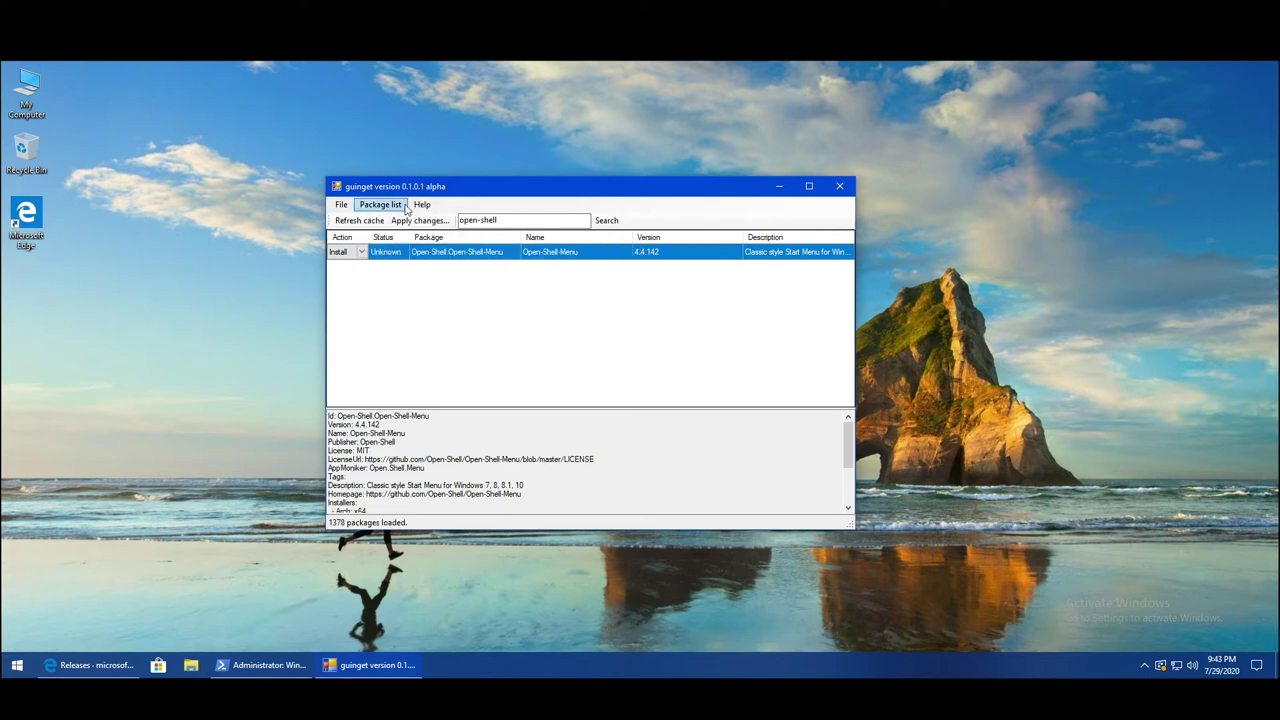
left_click(406, 208)
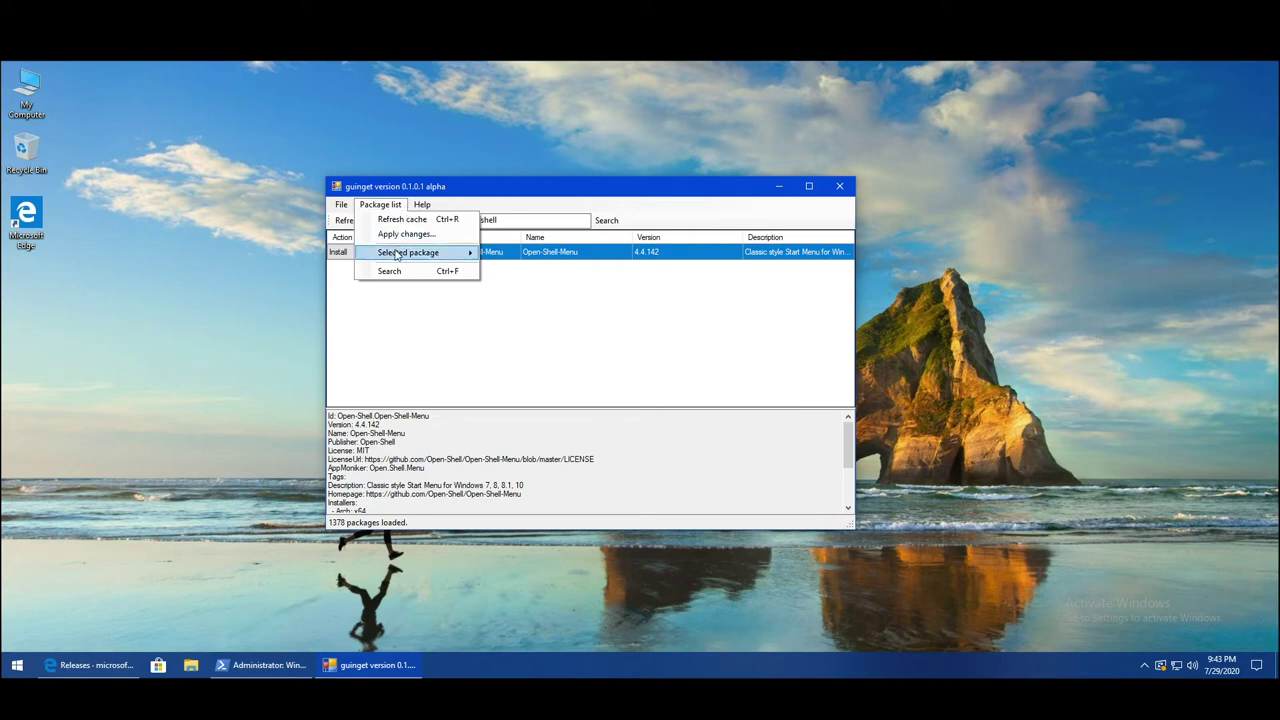
mouse_move(397, 256)
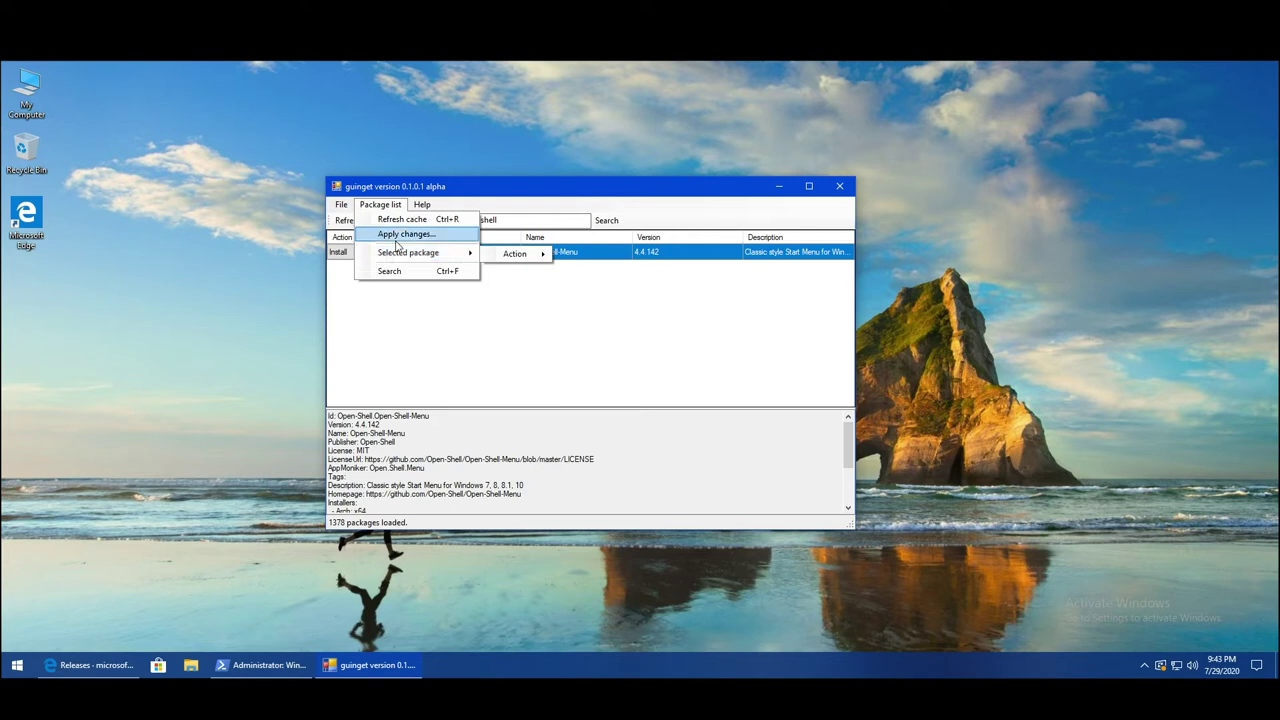
mouse_move(410, 206)
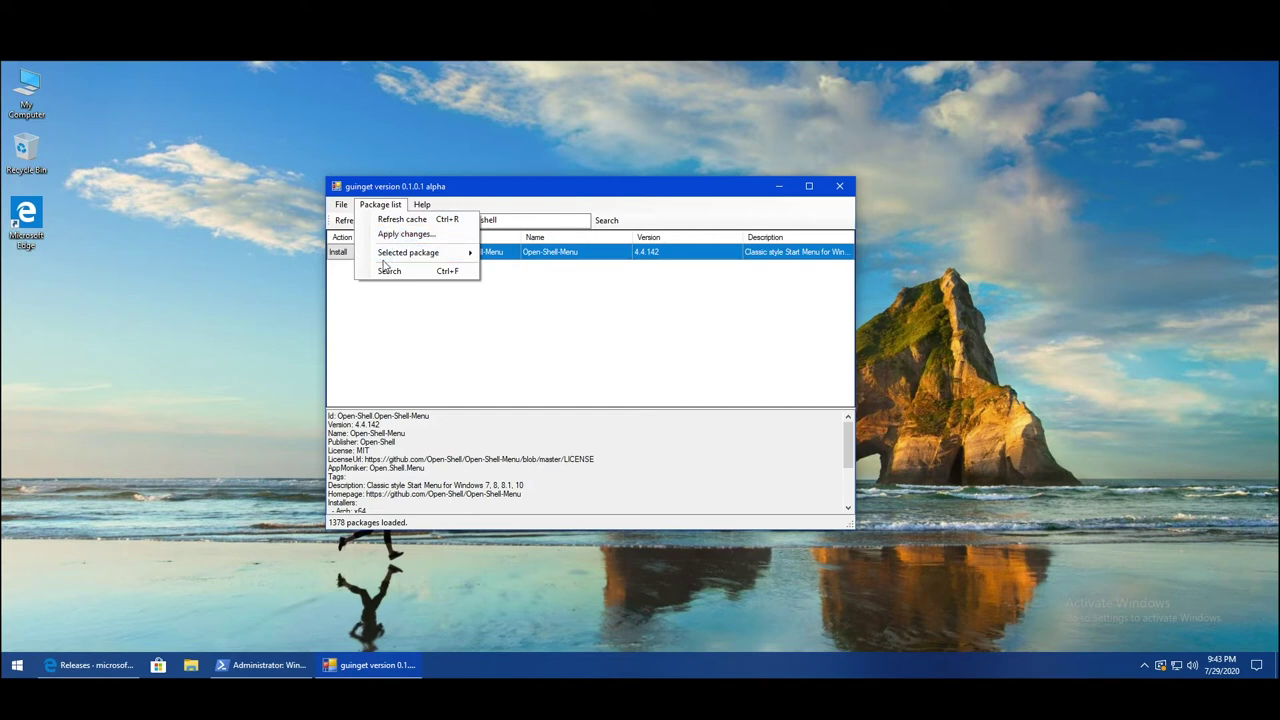
left_click(477, 312)
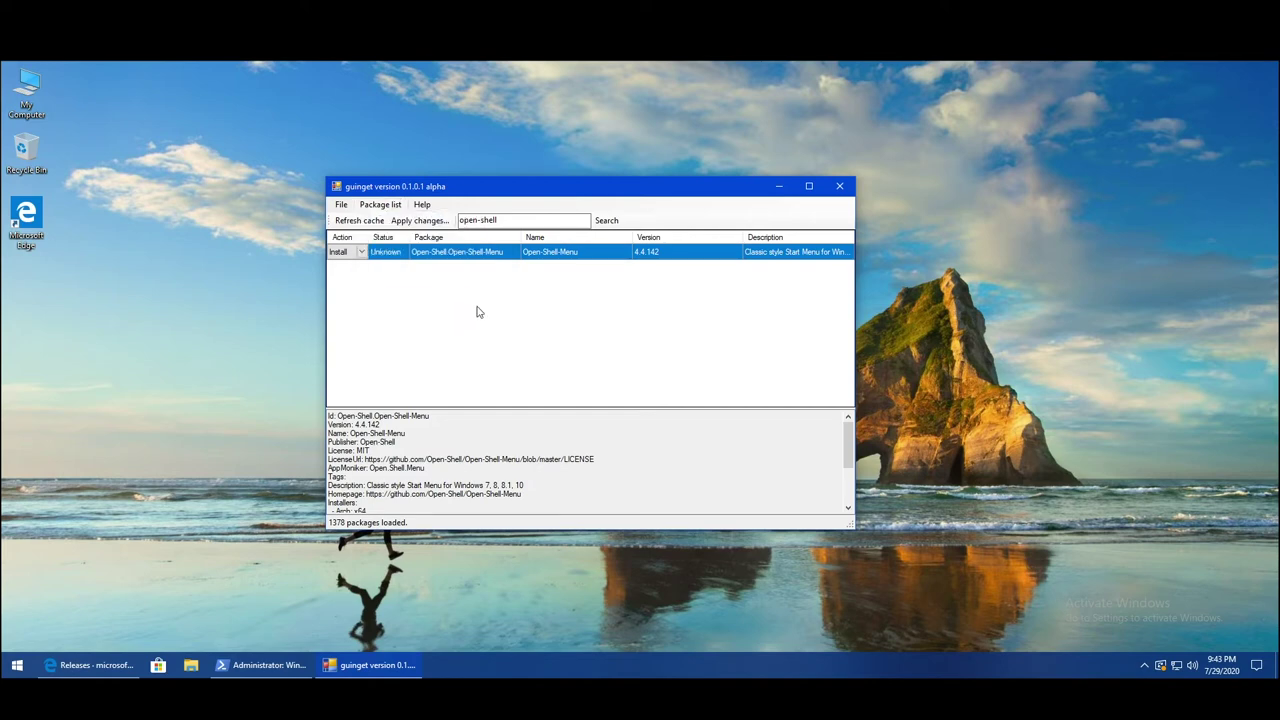
Set the selected Open-Shell-Menu package's action to Do nothing.
key("alt")
key("Right")
key("Down")
key("Down")
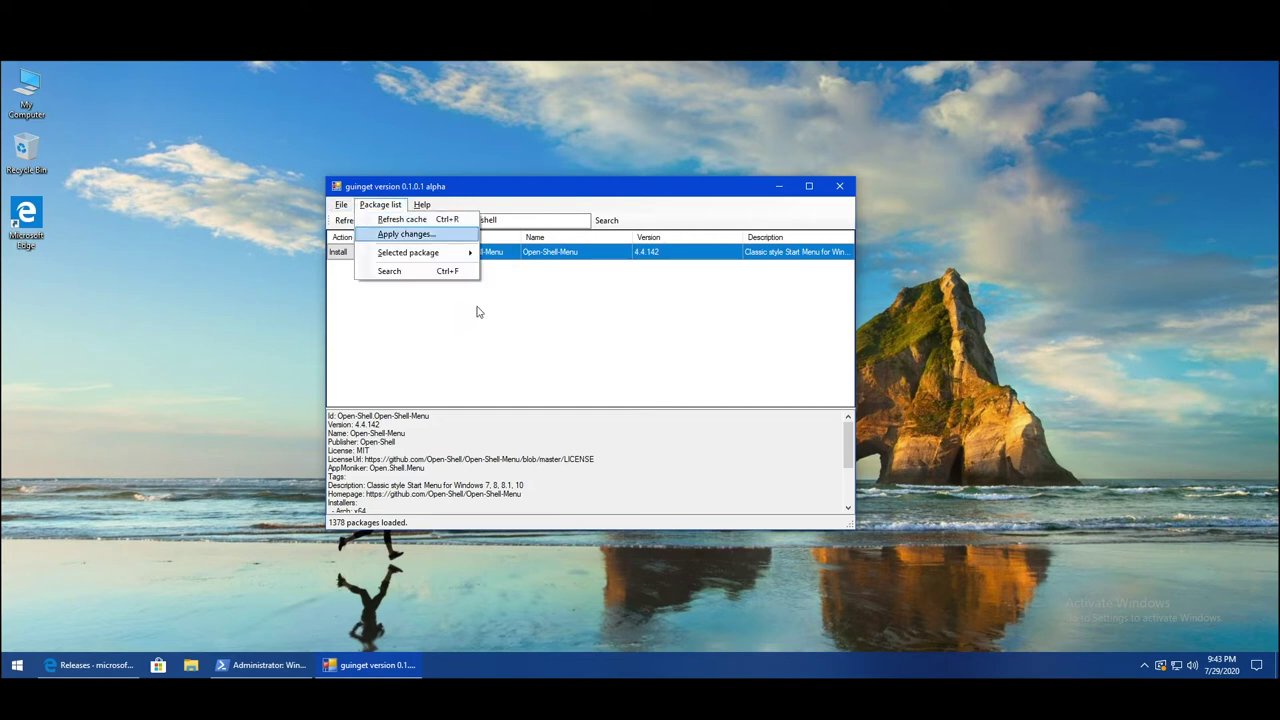
key("Down")
key("Right")
key("Right")
key("Return")
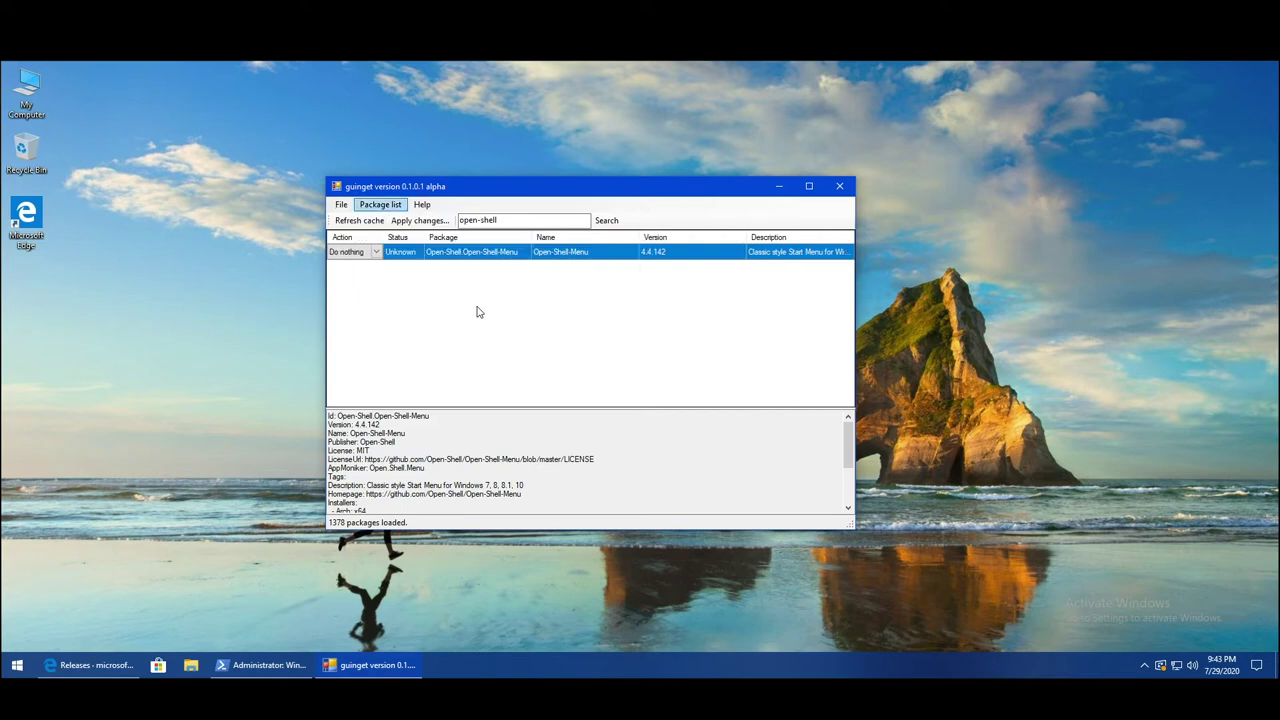
Set the selected Open-Shell-Menu package's action back to Install.
key("Left")
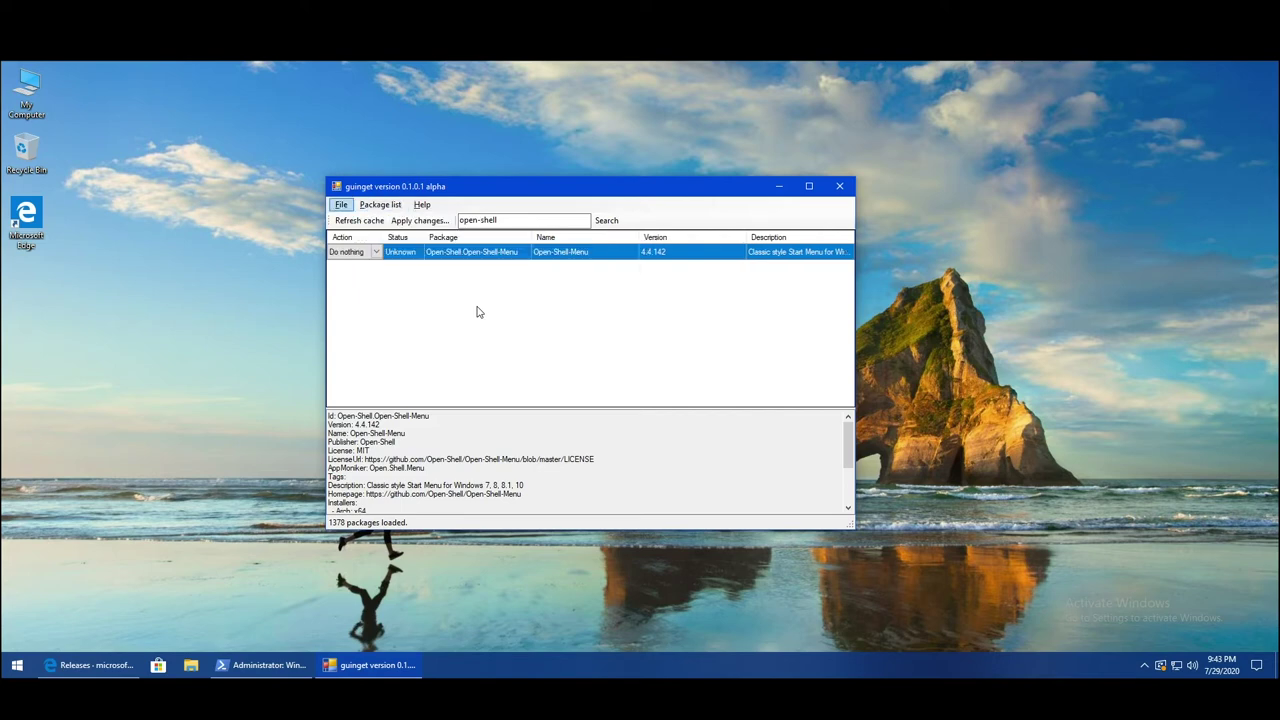
key("Right")
key("Down")
key("Down")
key("Down")
key("Right")
key("Right")
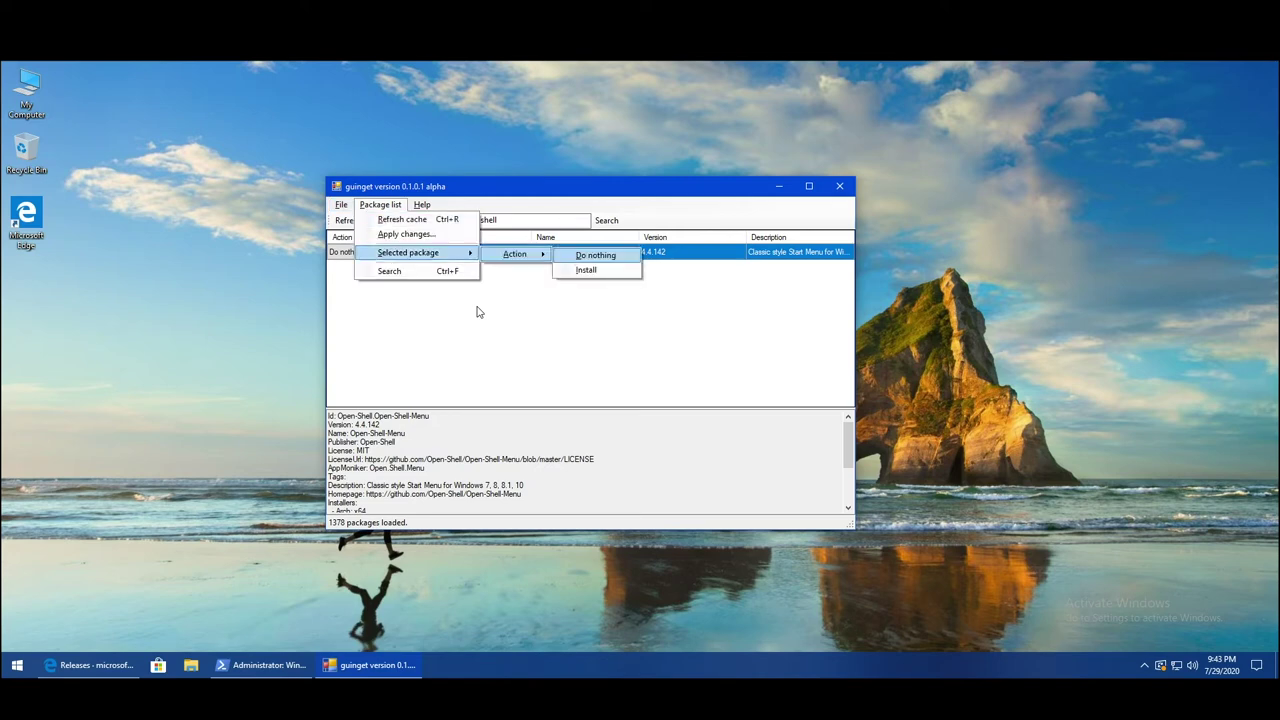
key("Down")
key("Return")
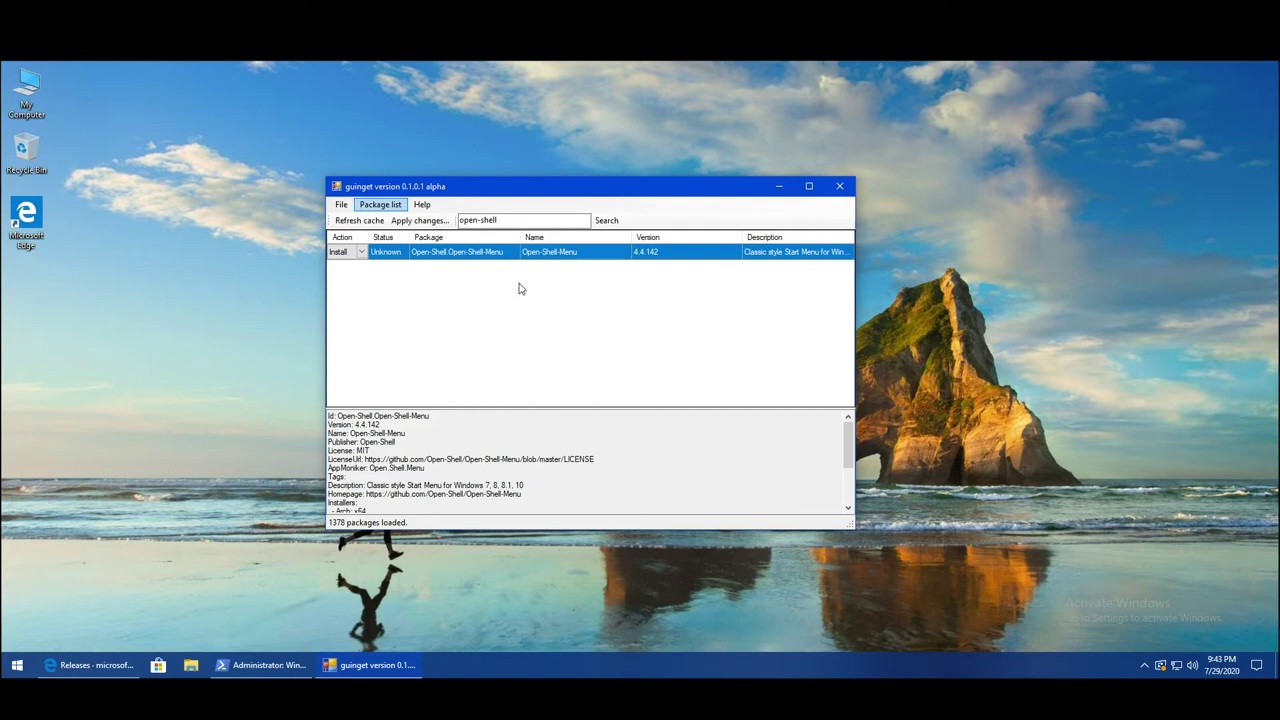
Refresh the cache to reload the full package list.
left_click(371, 222)
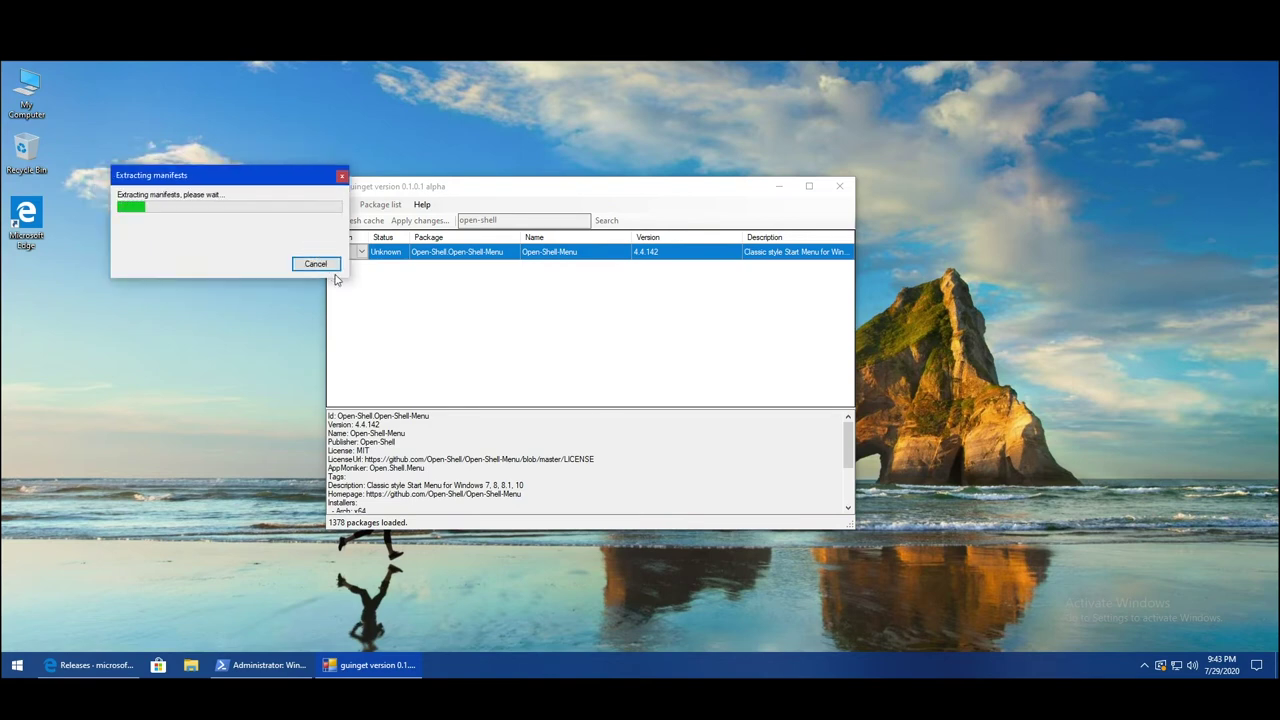
left_click(336, 265)
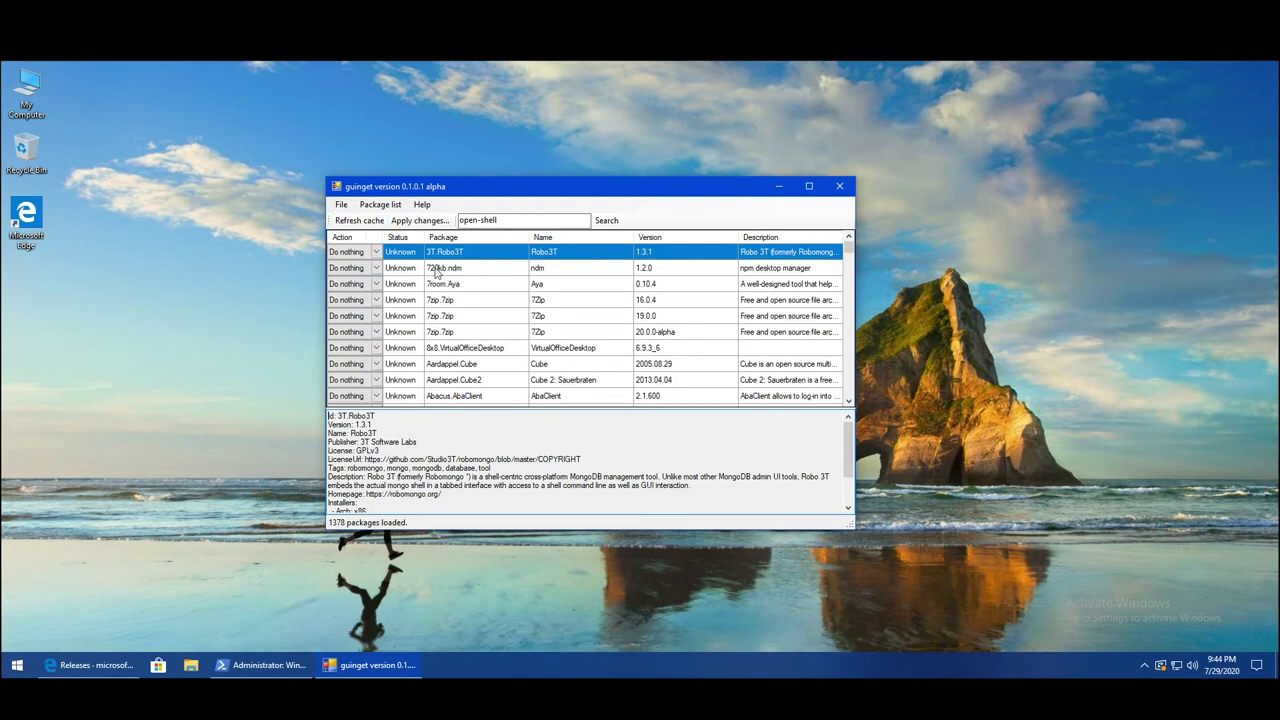
Start another manifest download, cancel the update, and reposition the guinget window.
left_click(341, 204)
left_click(376, 249)
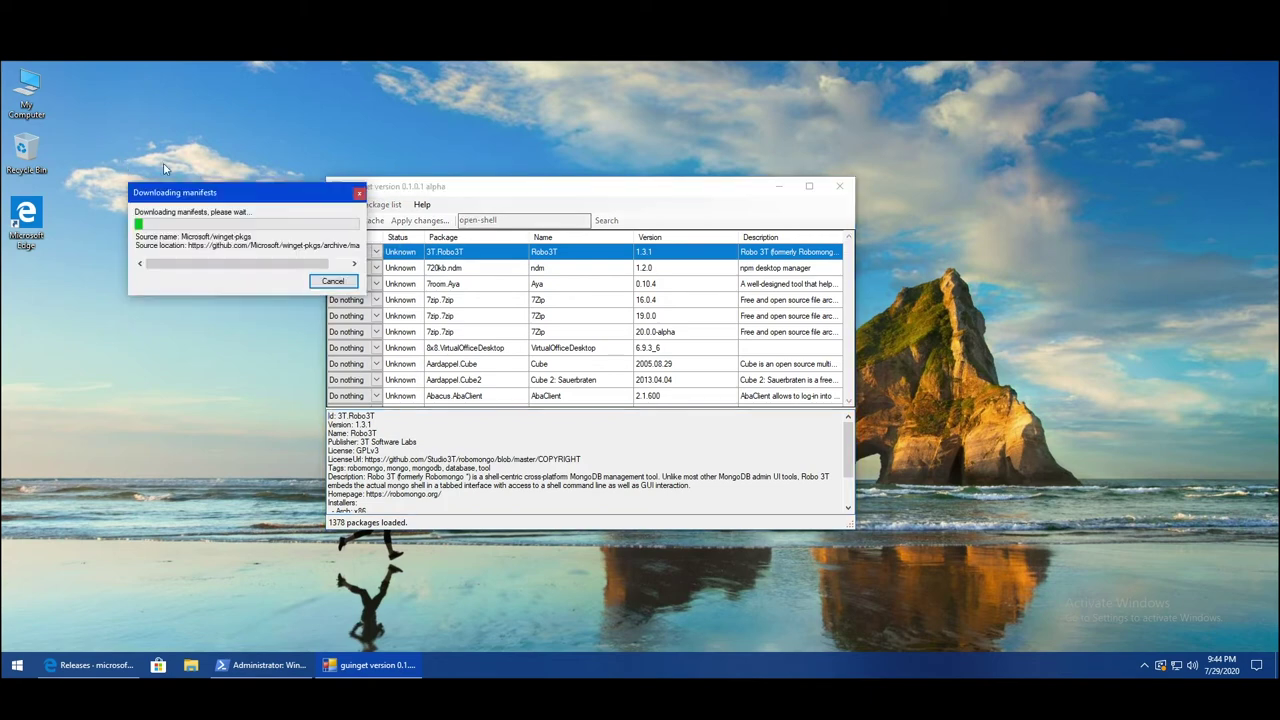
left_click(338, 280)
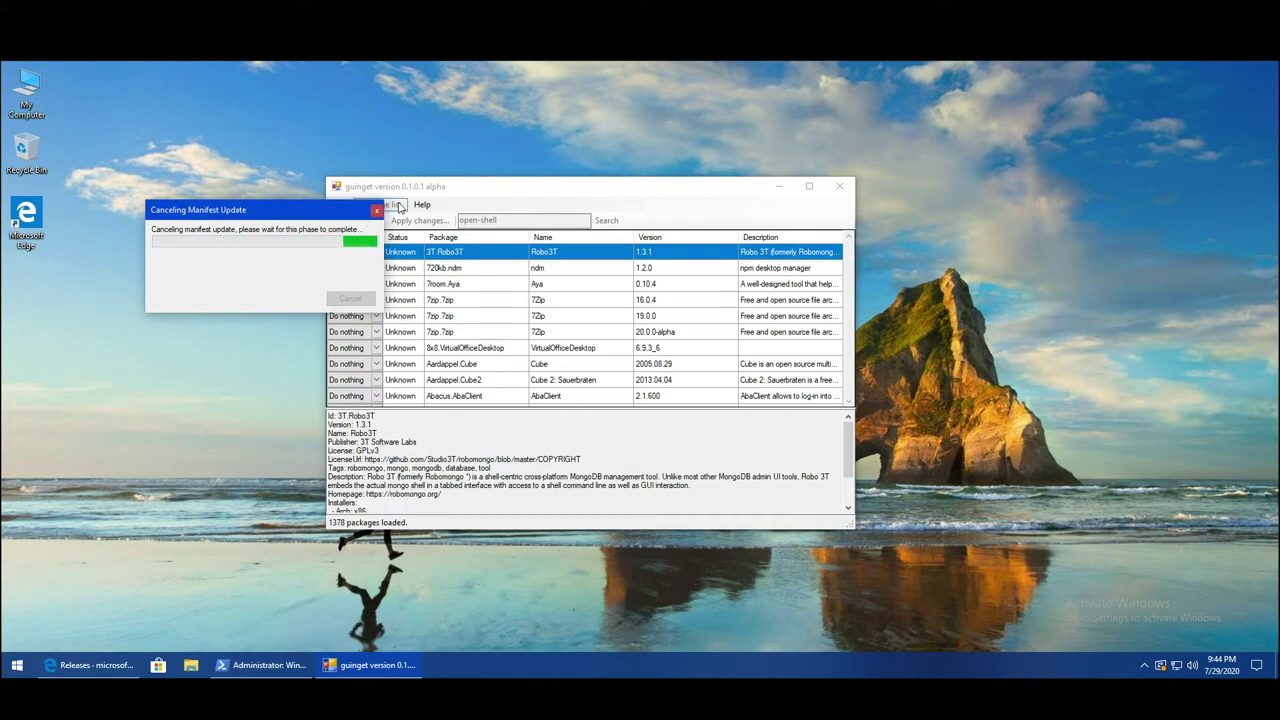
left_click_drag(402, 194, 481, 185)
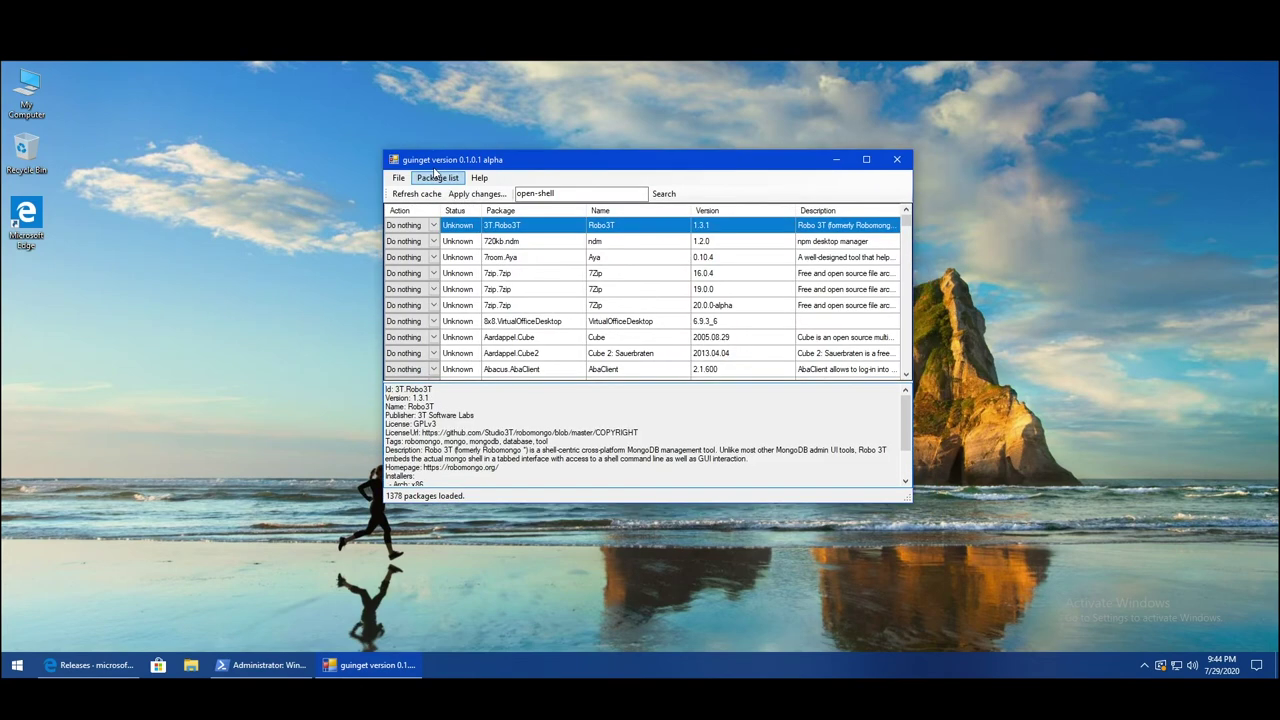
left_click_drag(431, 166, 364, 181)
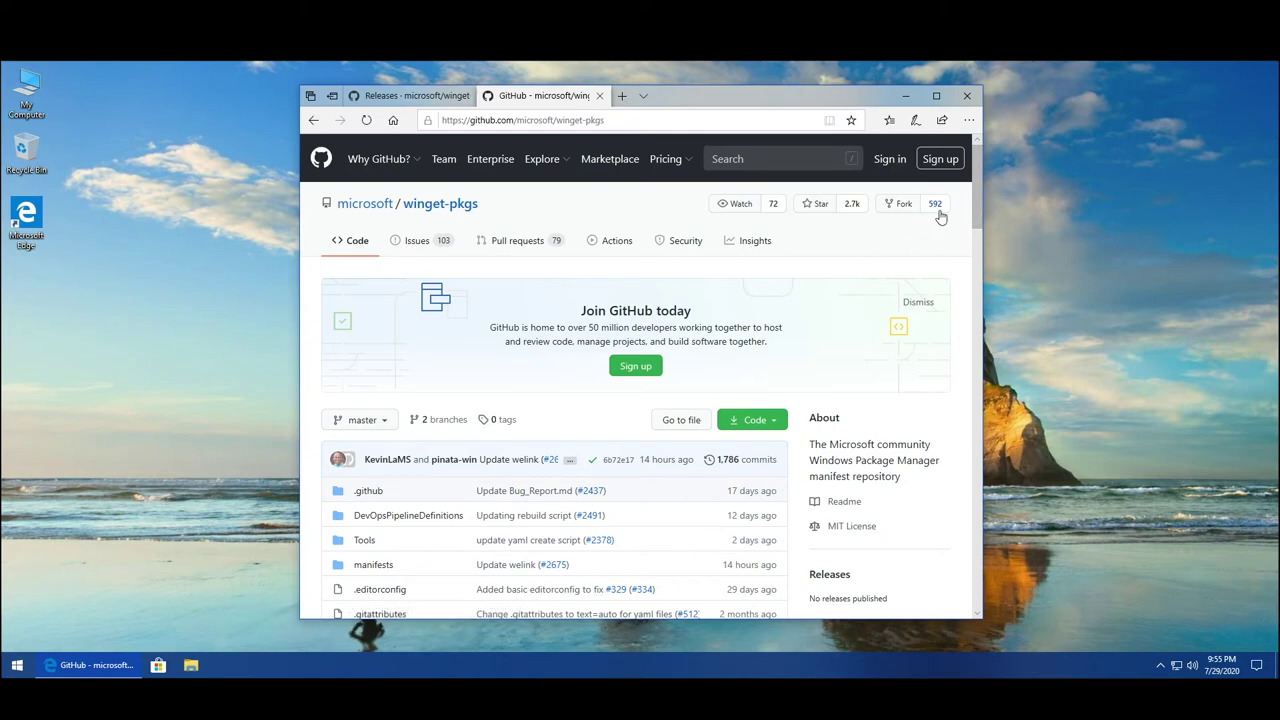
In Microsoft Edge, open the manifests folder of the microsoft/winget-pkgs repository on GitHub and browse its package folders.
scroll(975, 234, "down", 3)
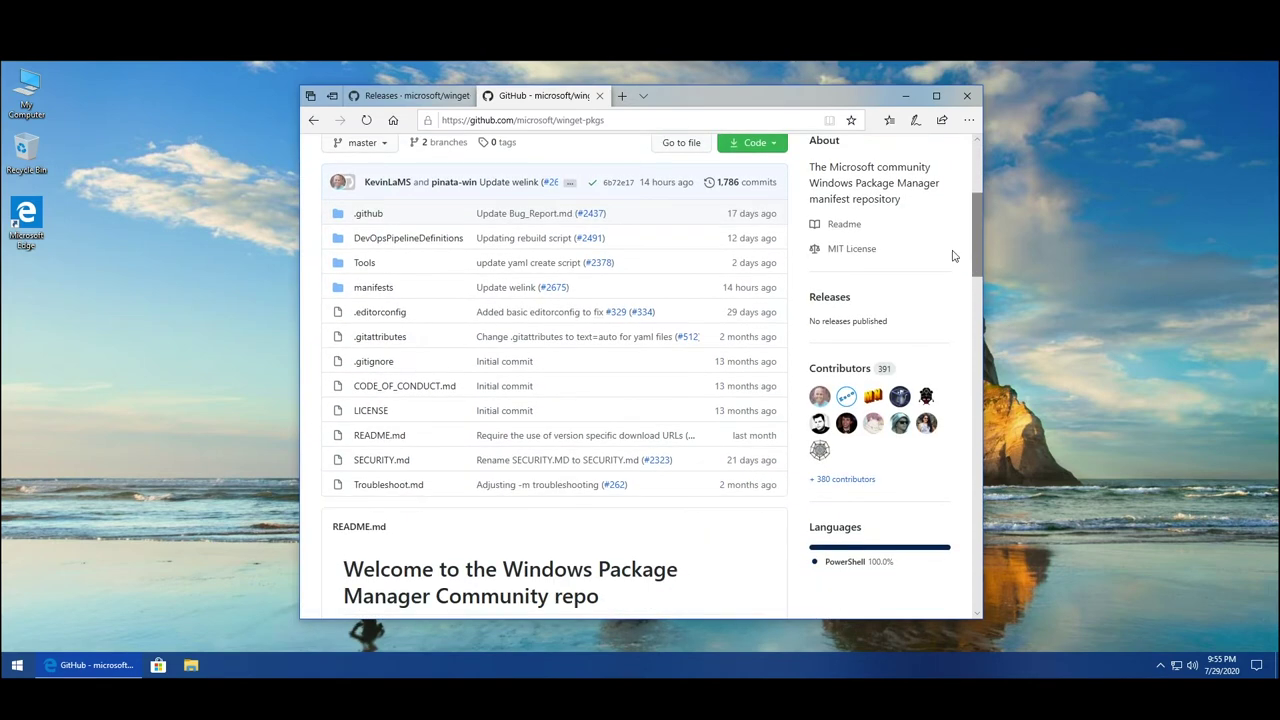
left_click(364, 288)
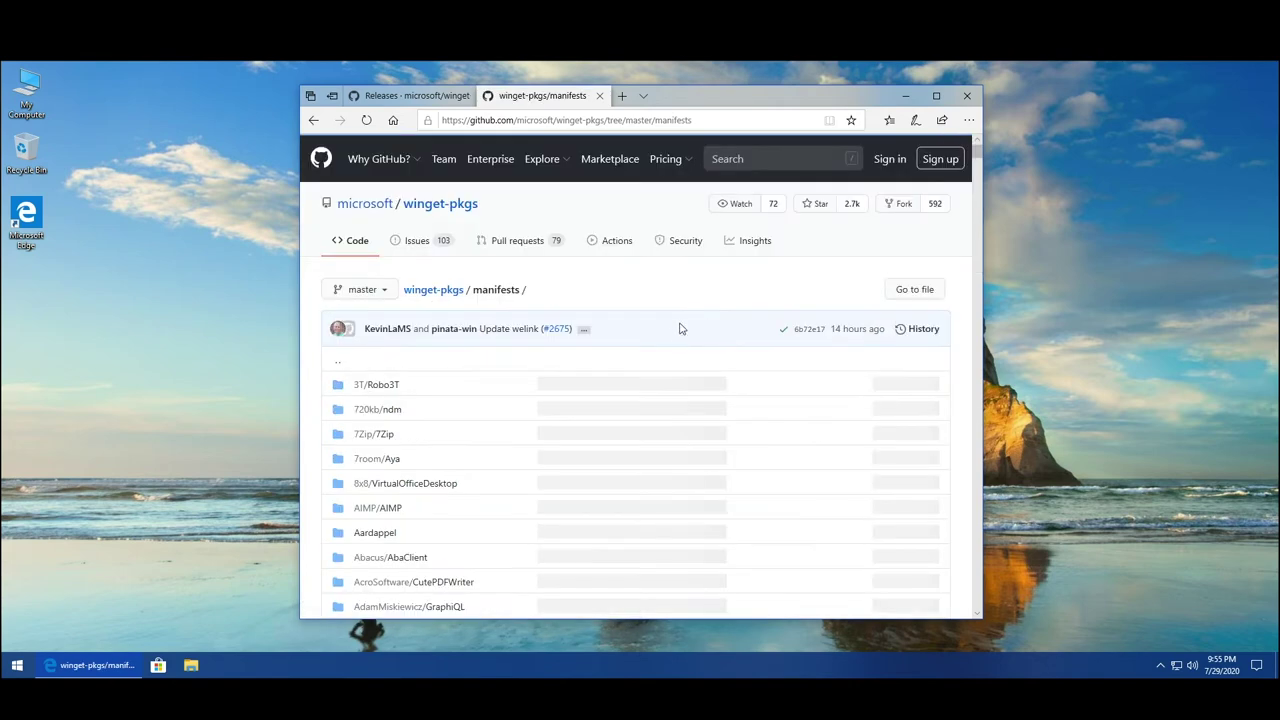
scroll(483, 440, "down", 5)
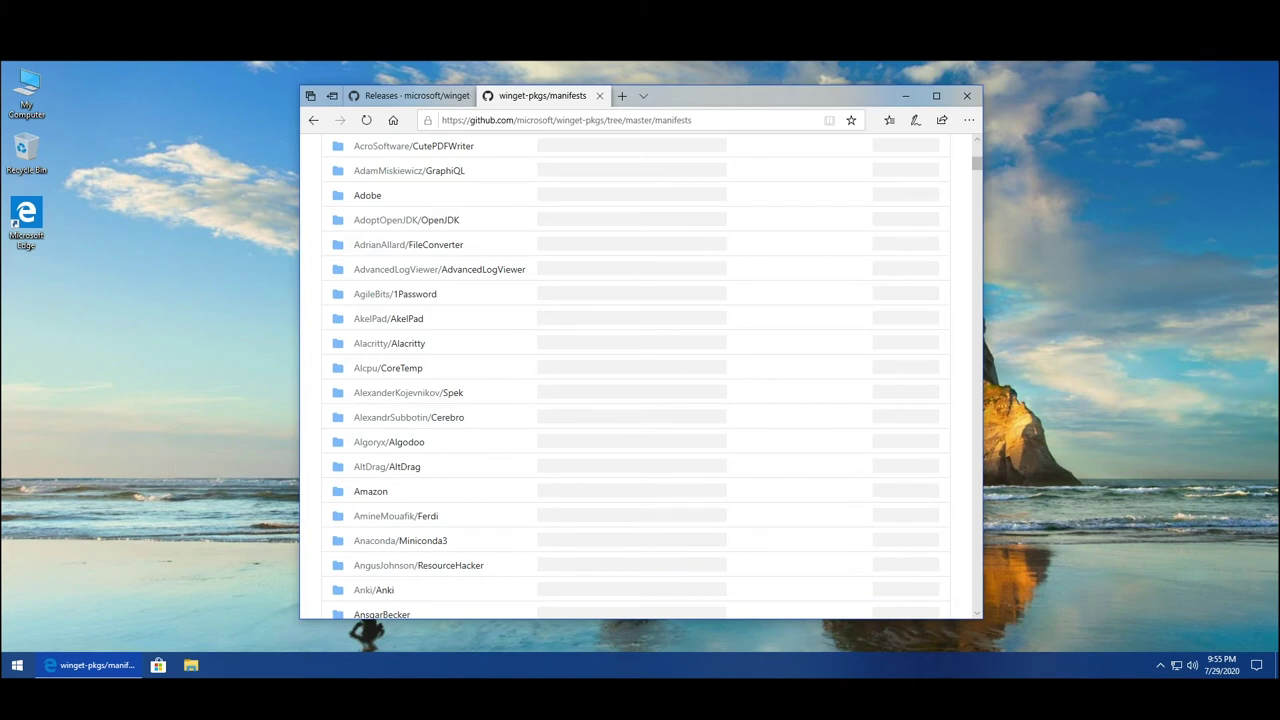
Run winget show in a Command Prompt, review the package list from its beginning, and close the window.
left_click(17, 665)
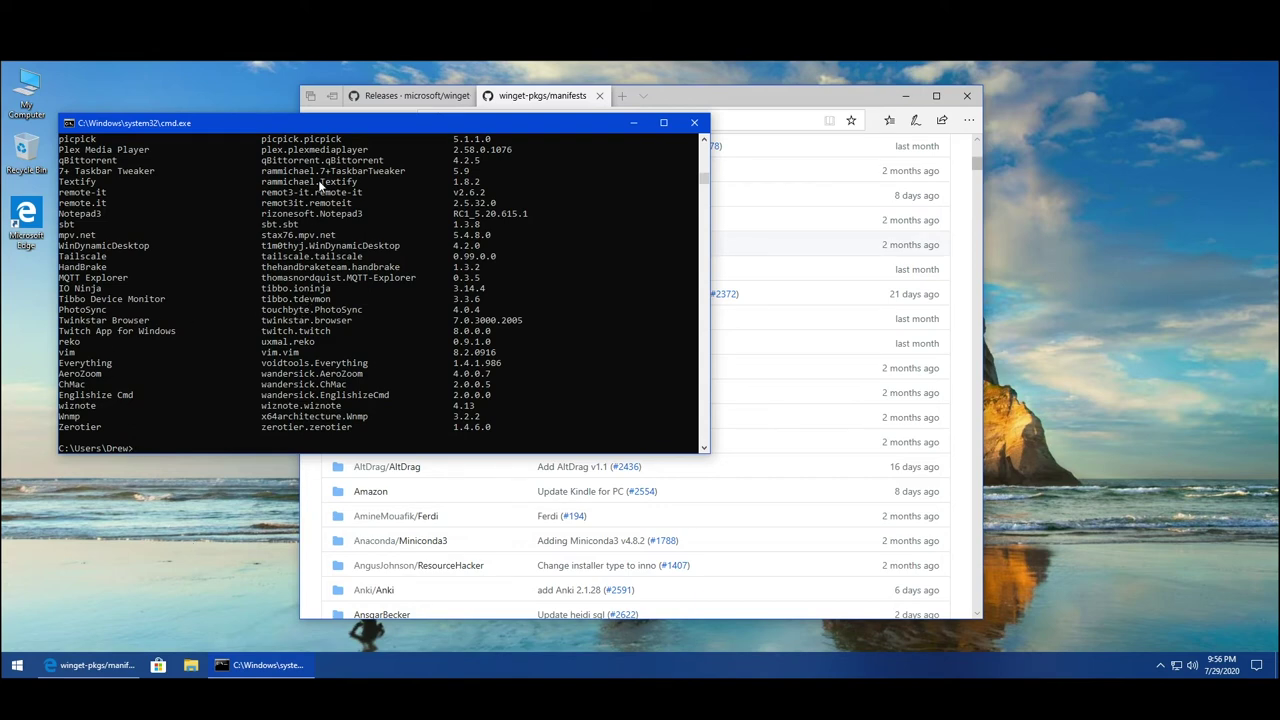
left_click_drag(333, 130, 551, 216)
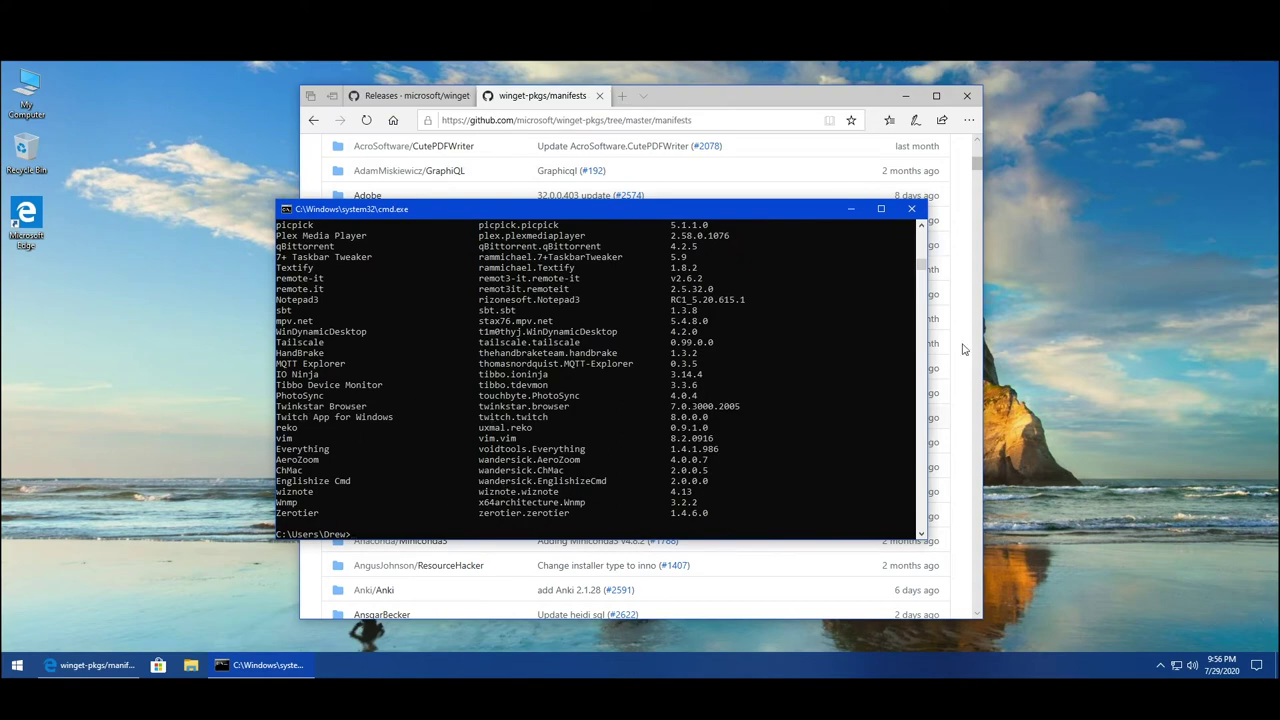
left_click_drag(925, 266, 926, 226)
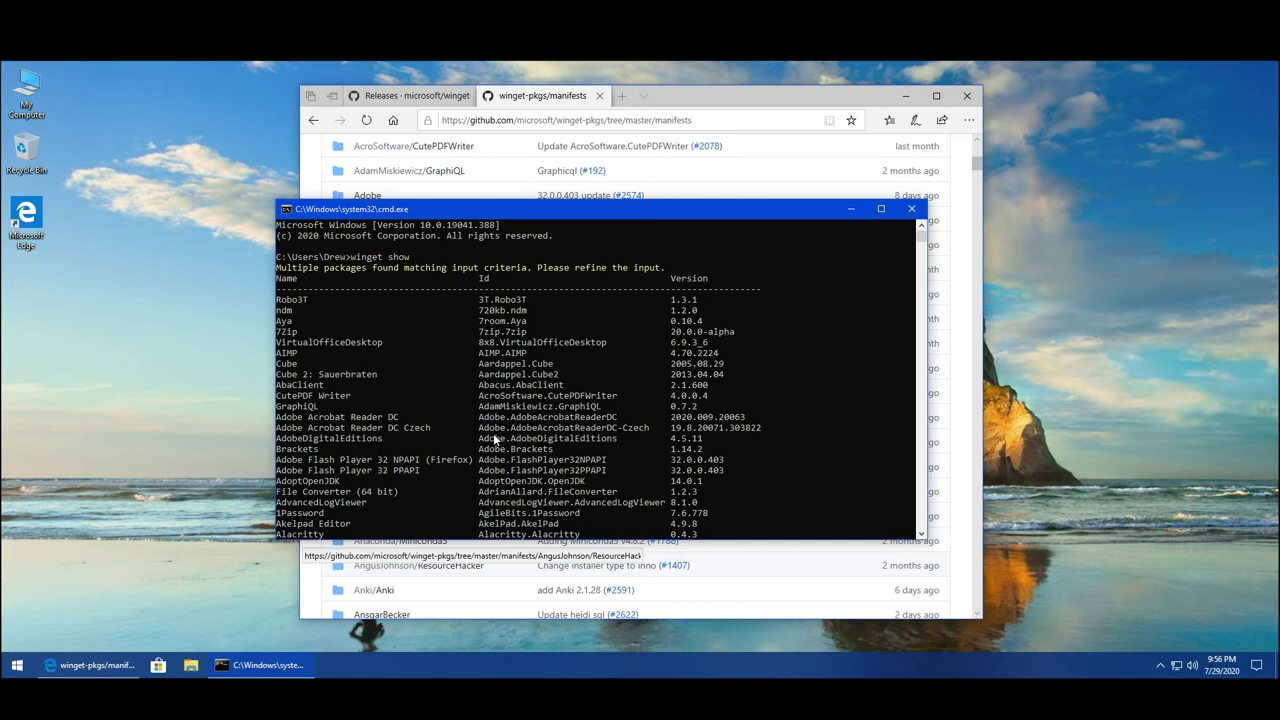
key("alt+F4")
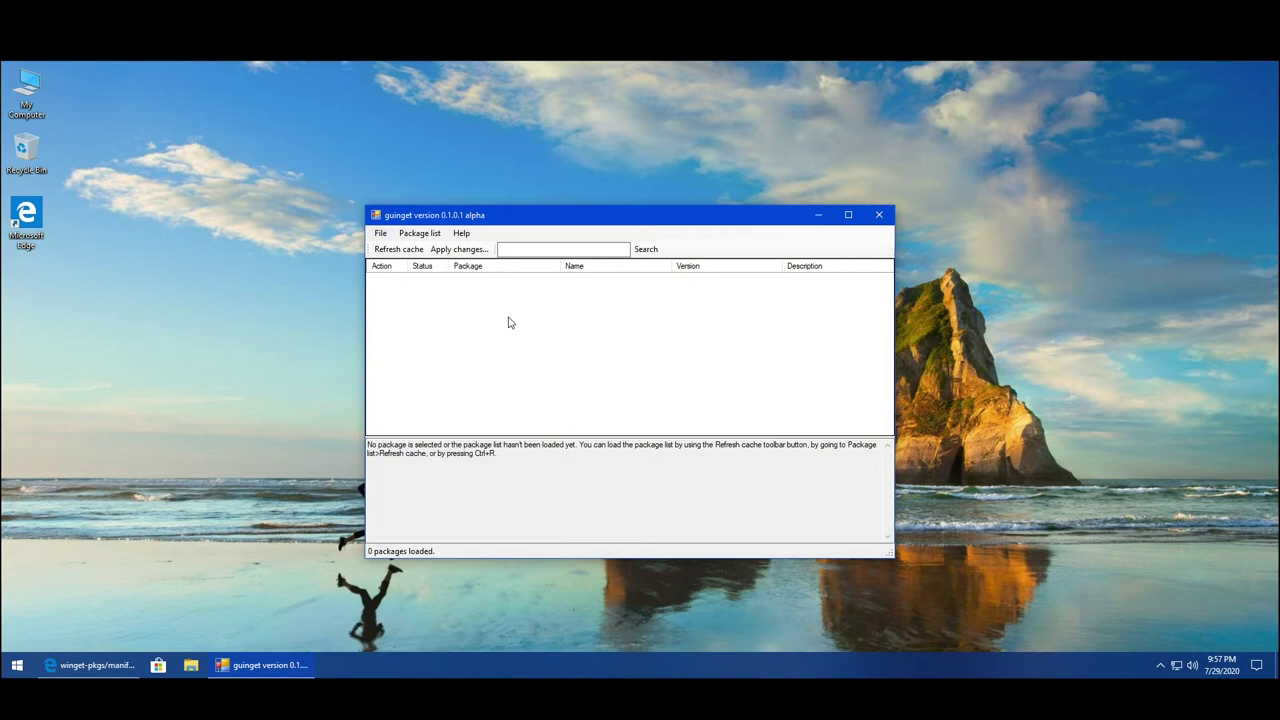
In guinget, refresh the cache to load the package list.
left_click(420, 234)
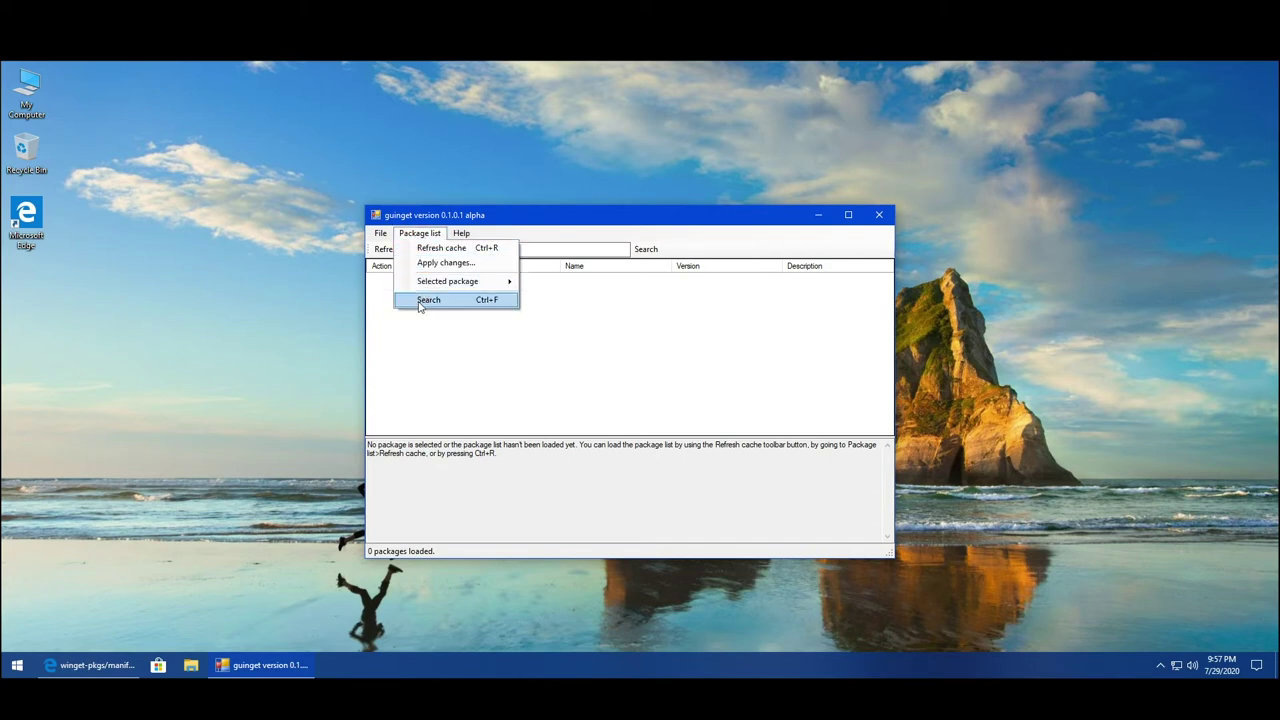
left_click(533, 242)
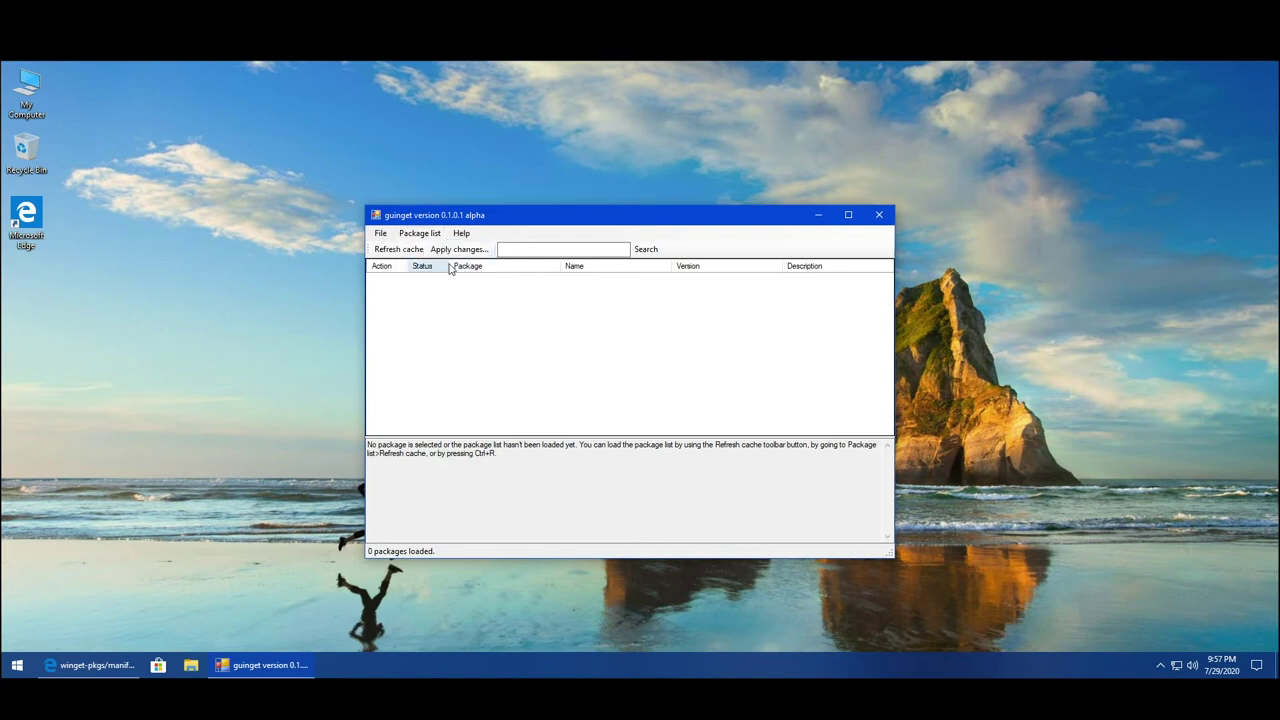
left_click(398, 249)
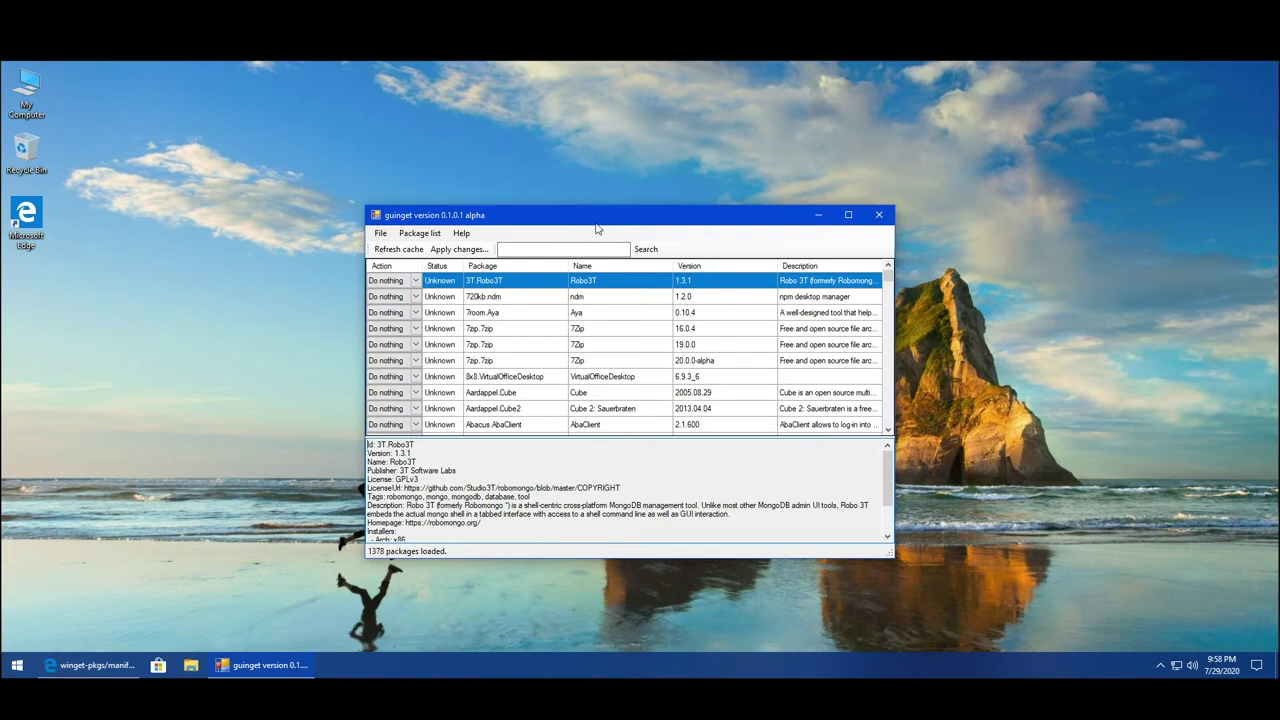
Enlarge the guinget window and reposition it on the desktop.
left_click_drag(596, 228, 572, 197)
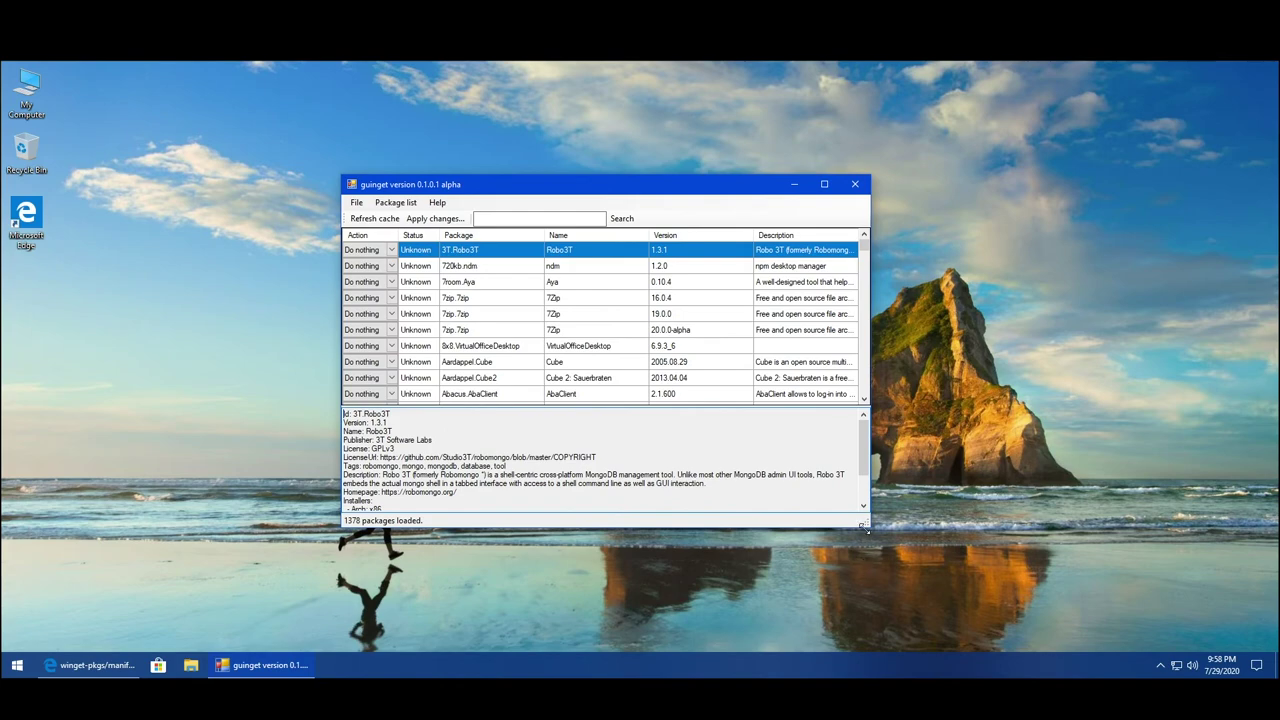
left_click_drag(864, 528, 1020, 620)
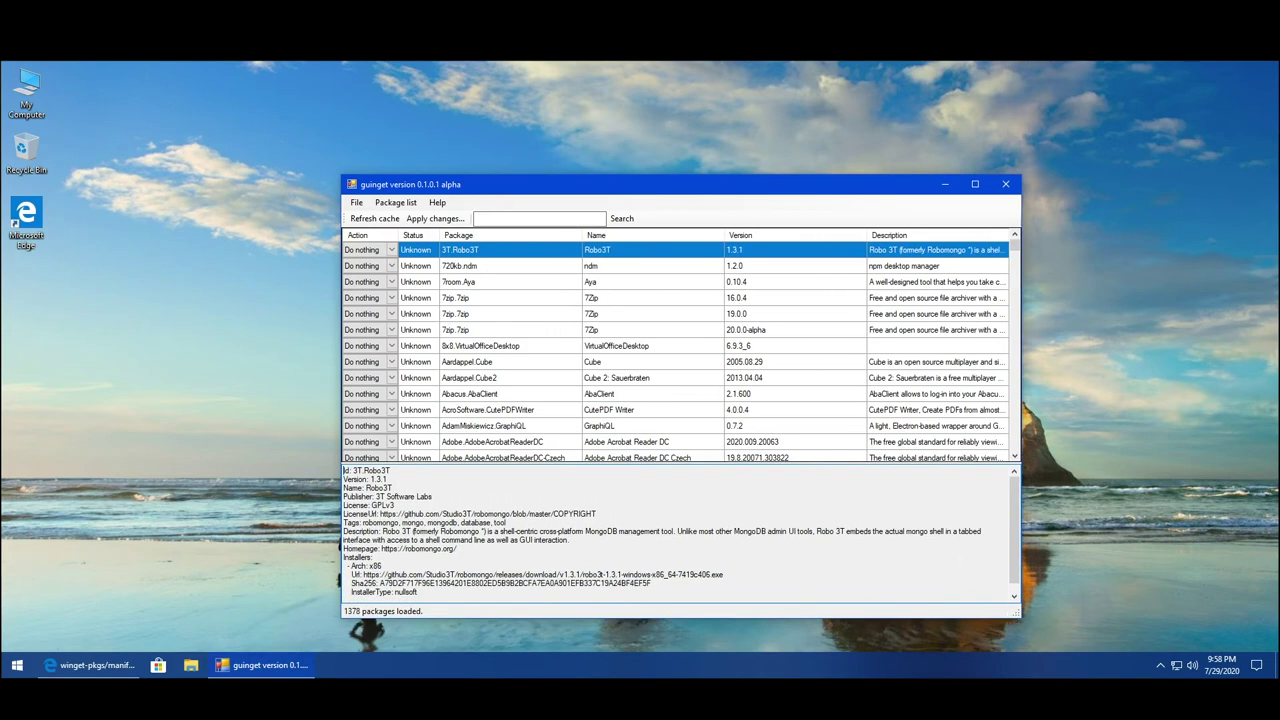
left_click_drag(712, 187, 655, 158)
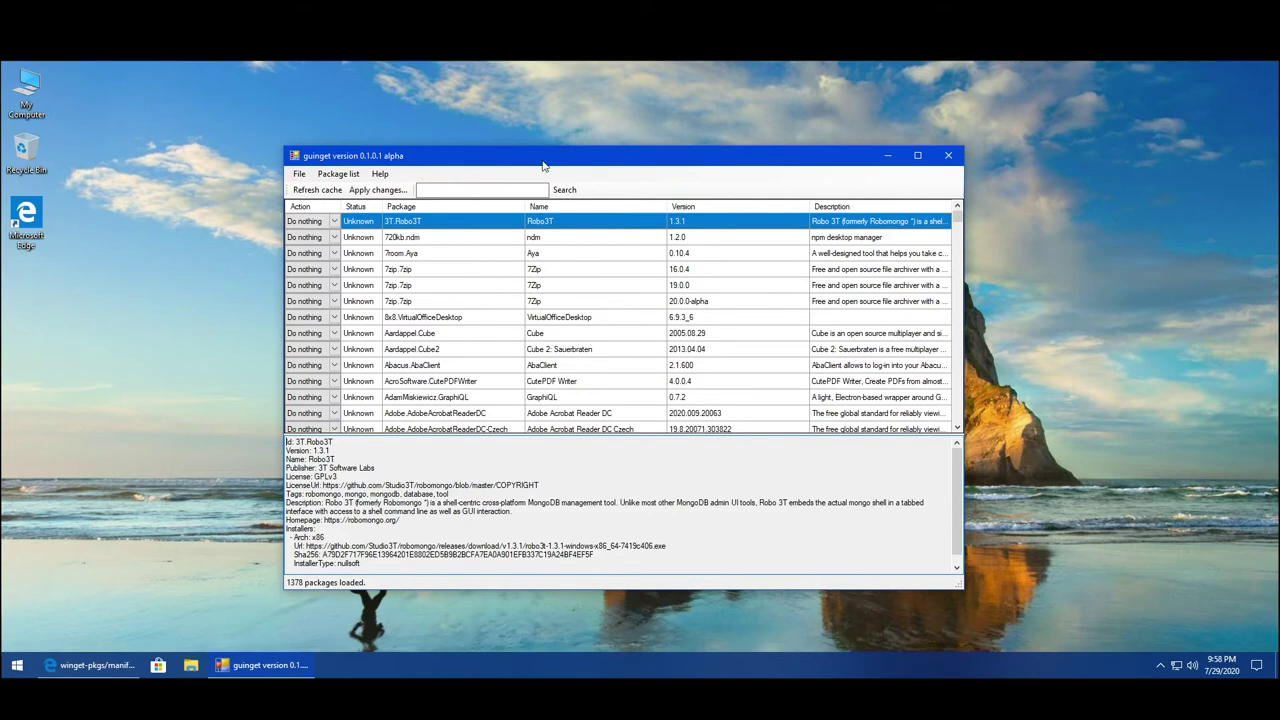
mouse_move(541, 163)
left_mouse_down()
mouse_move(536, 148)
mouse_move(526, 157)
left_mouse_up()
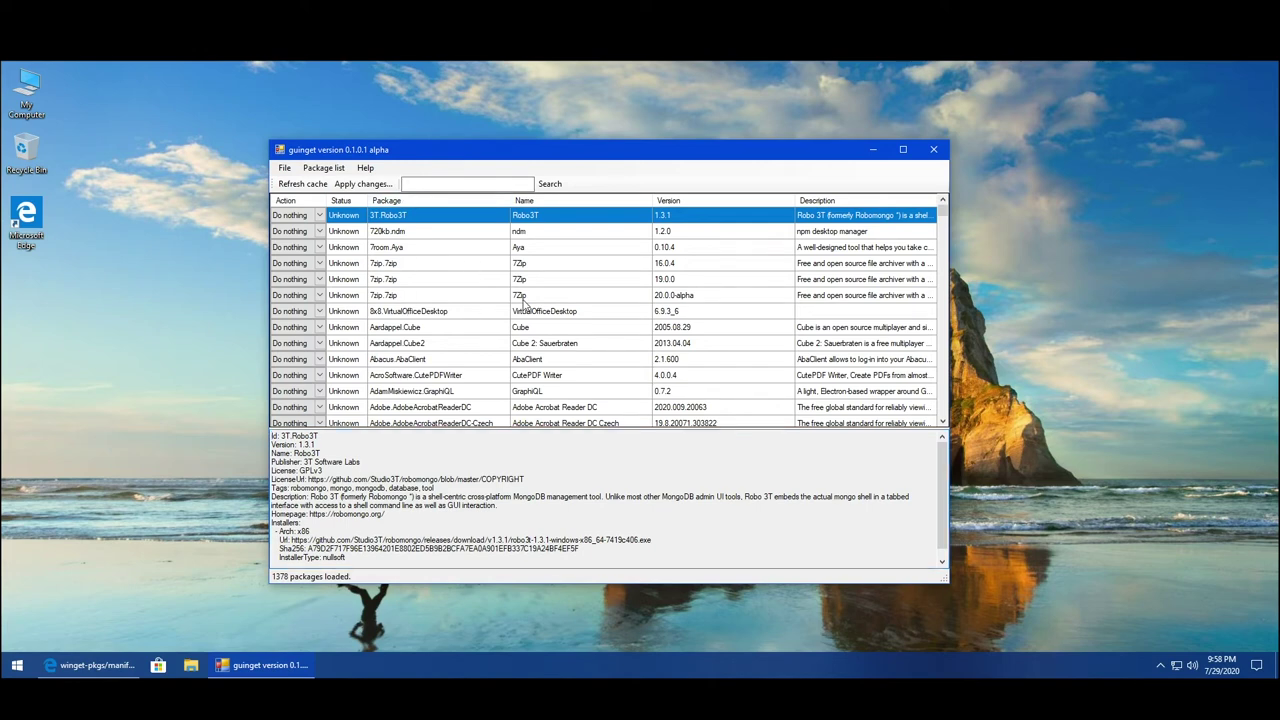
Search the package list for 7zip, and replace that search with one for microsoft.
key("Return")
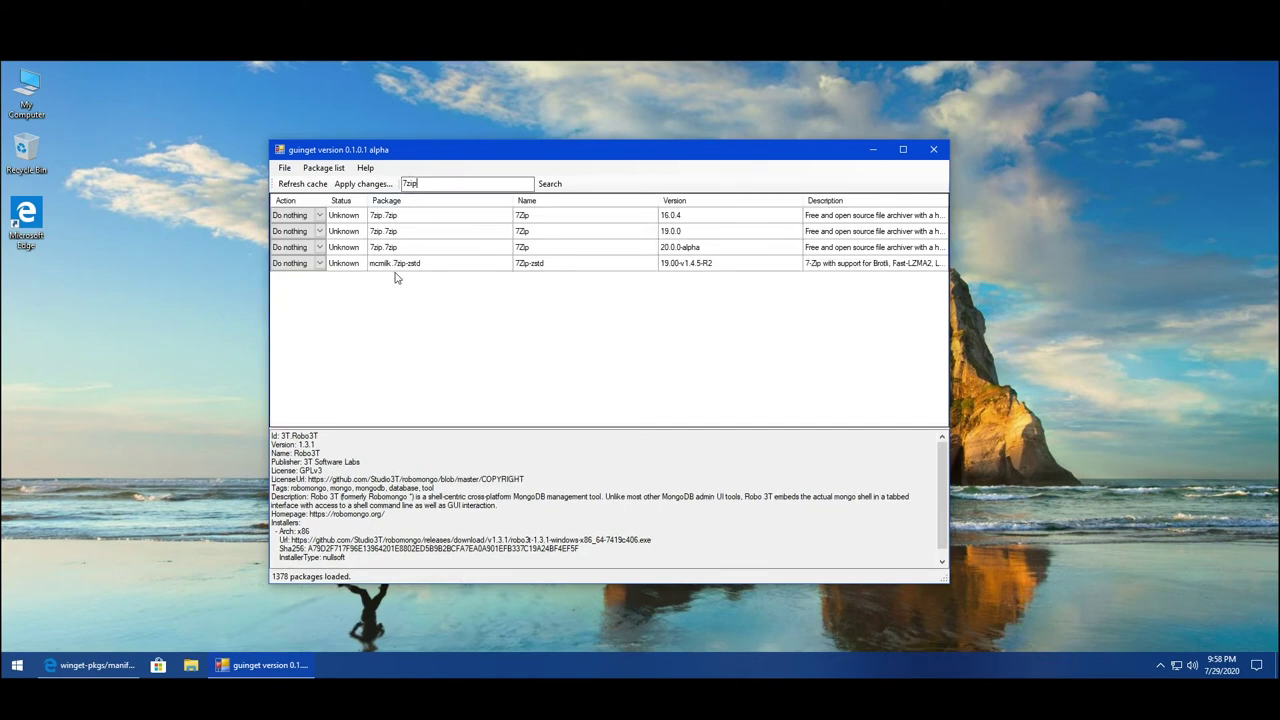
left_click_drag(418, 184, 360, 184)
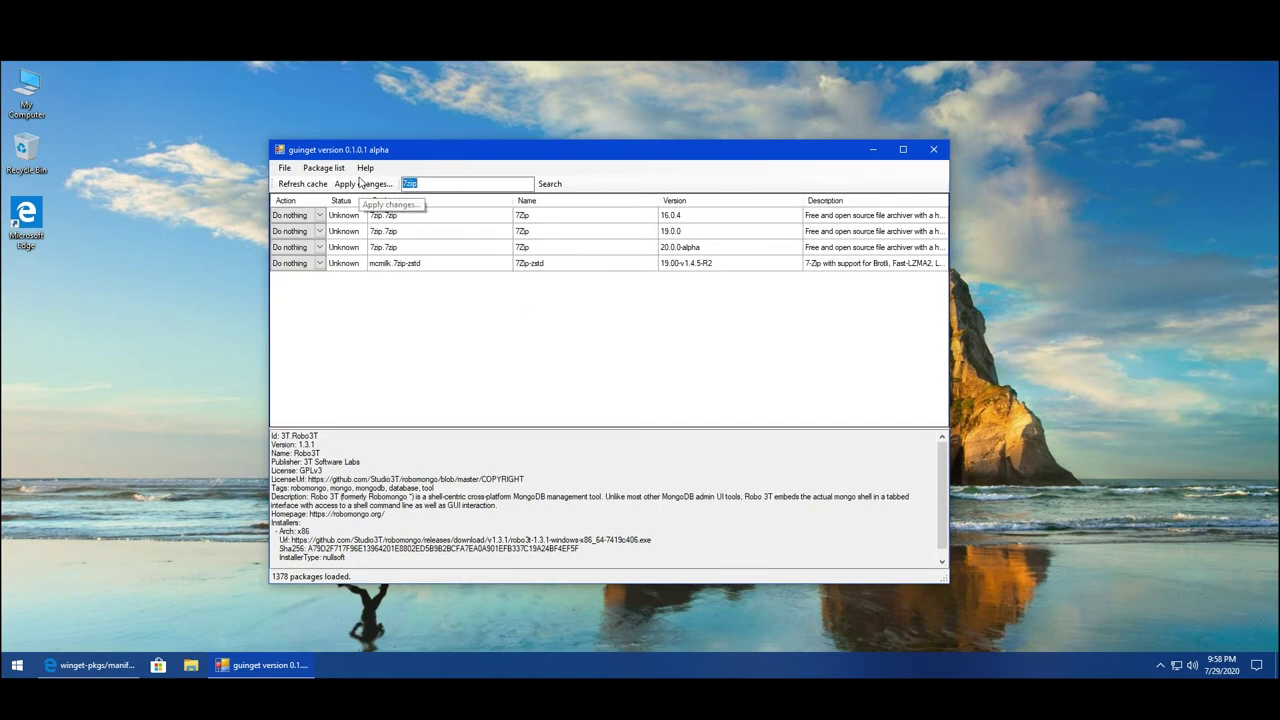
type("microsoft")
key("Return")
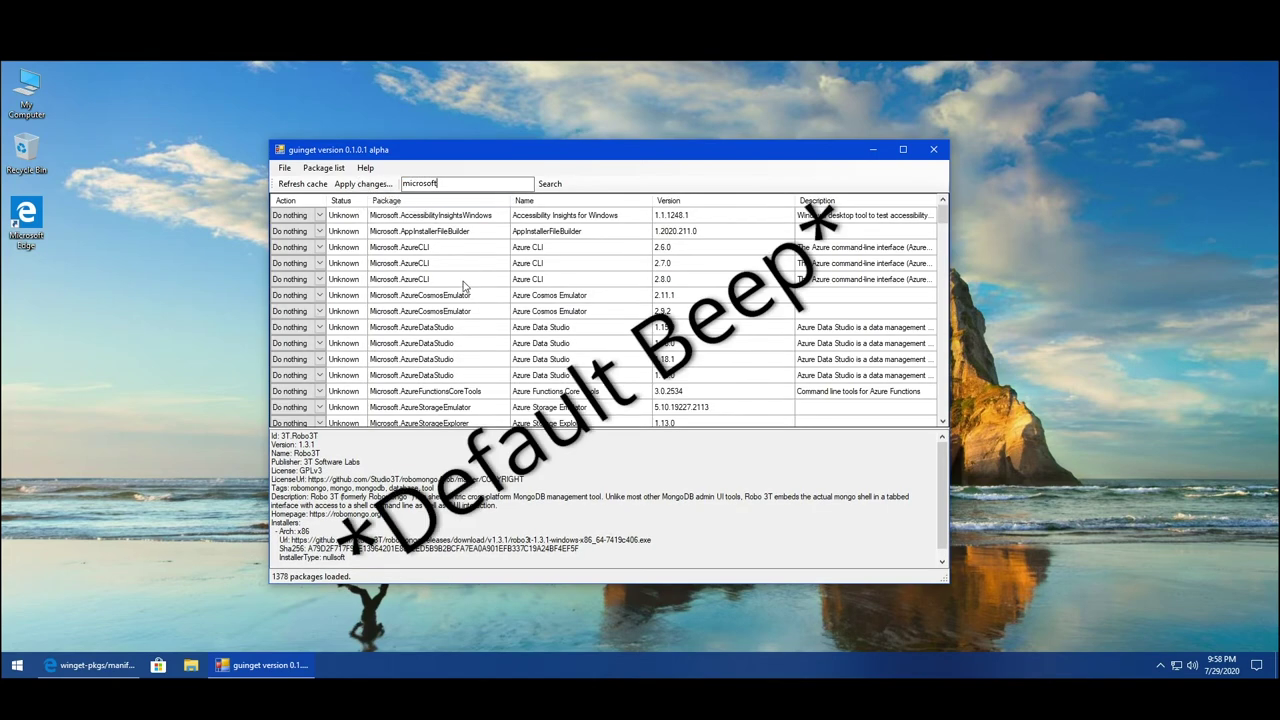
Browse the microsoft results and show the details of an Azure Data Studio package and Azure Functions Core Tools.
scroll(462, 289, "down", 4)
scroll(462, 289, "down", 20)
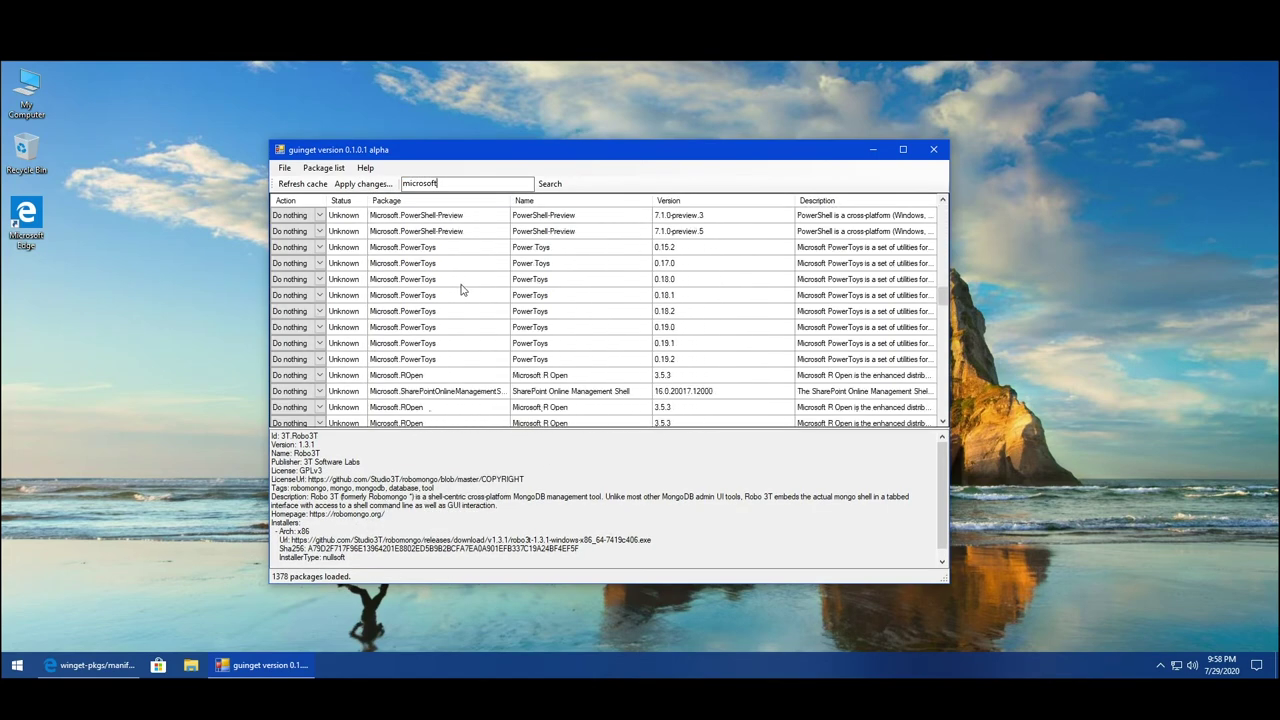
scroll(462, 289, "up", 20)
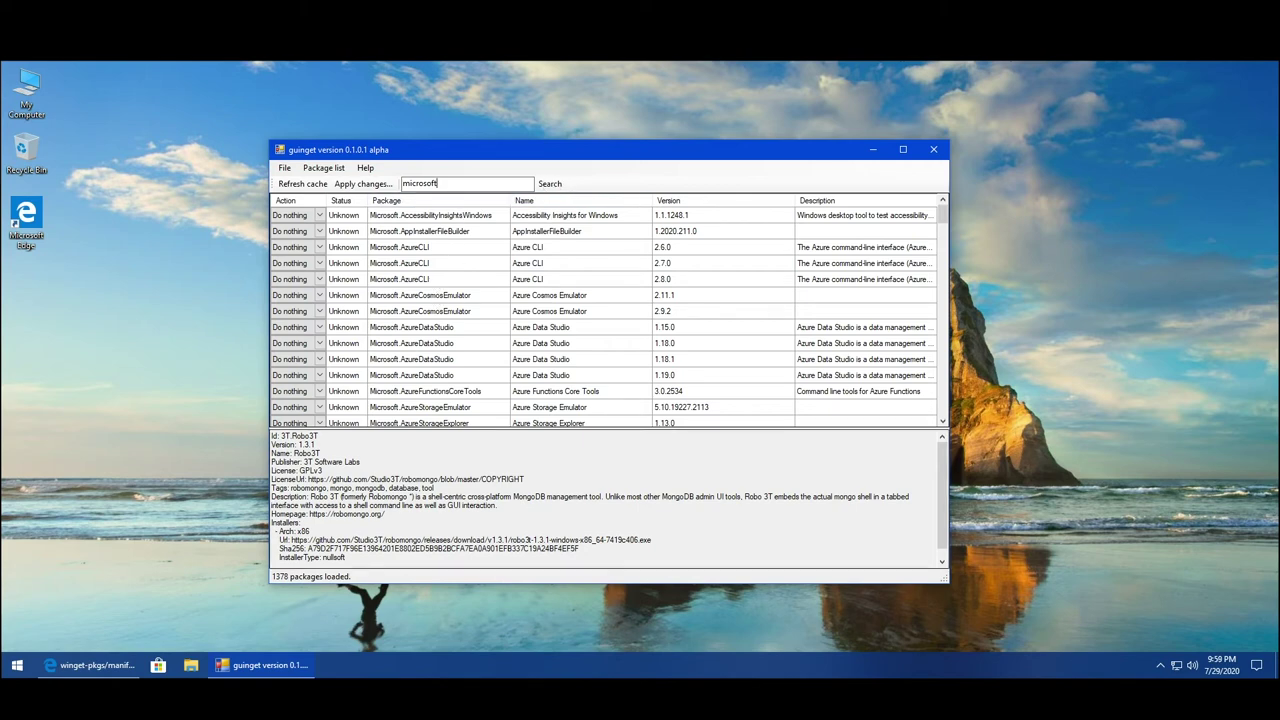
left_click(410, 343)
left_click(412, 391)
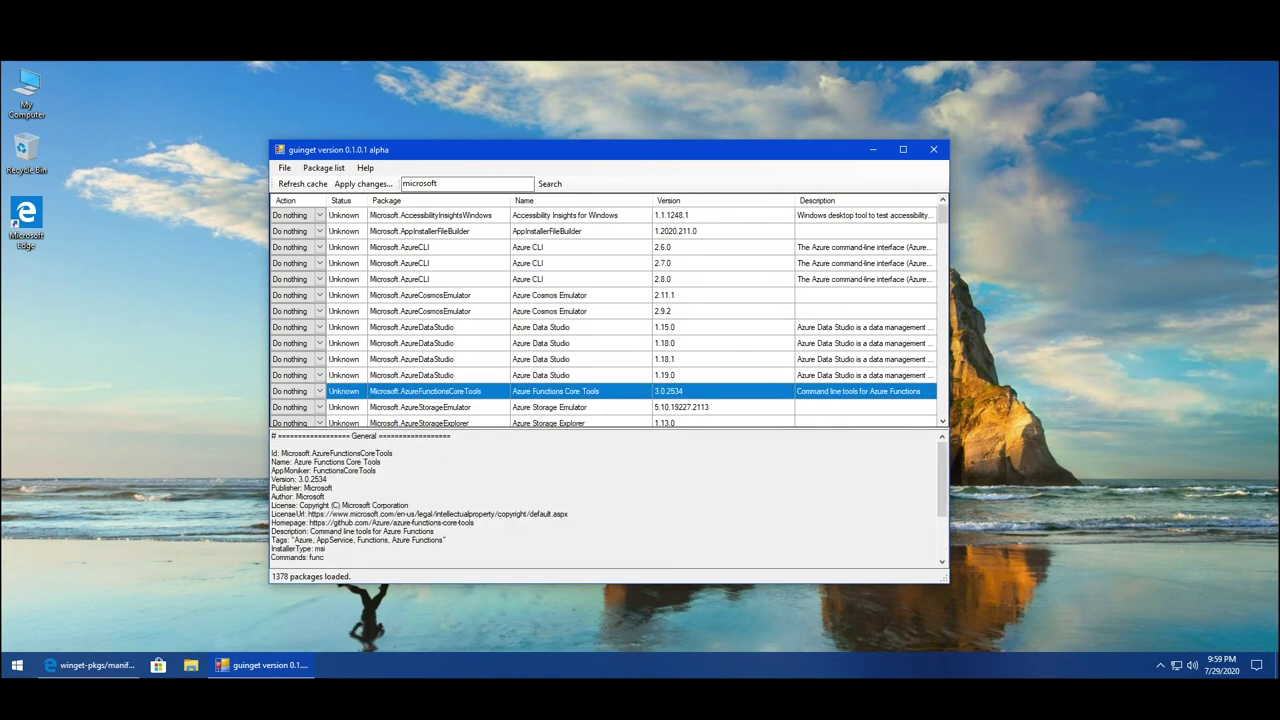
Try sorting the results by Version, by Name, by Version again, and by Description.
left_click(683, 201)
scroll(685, 249, "up", 10)
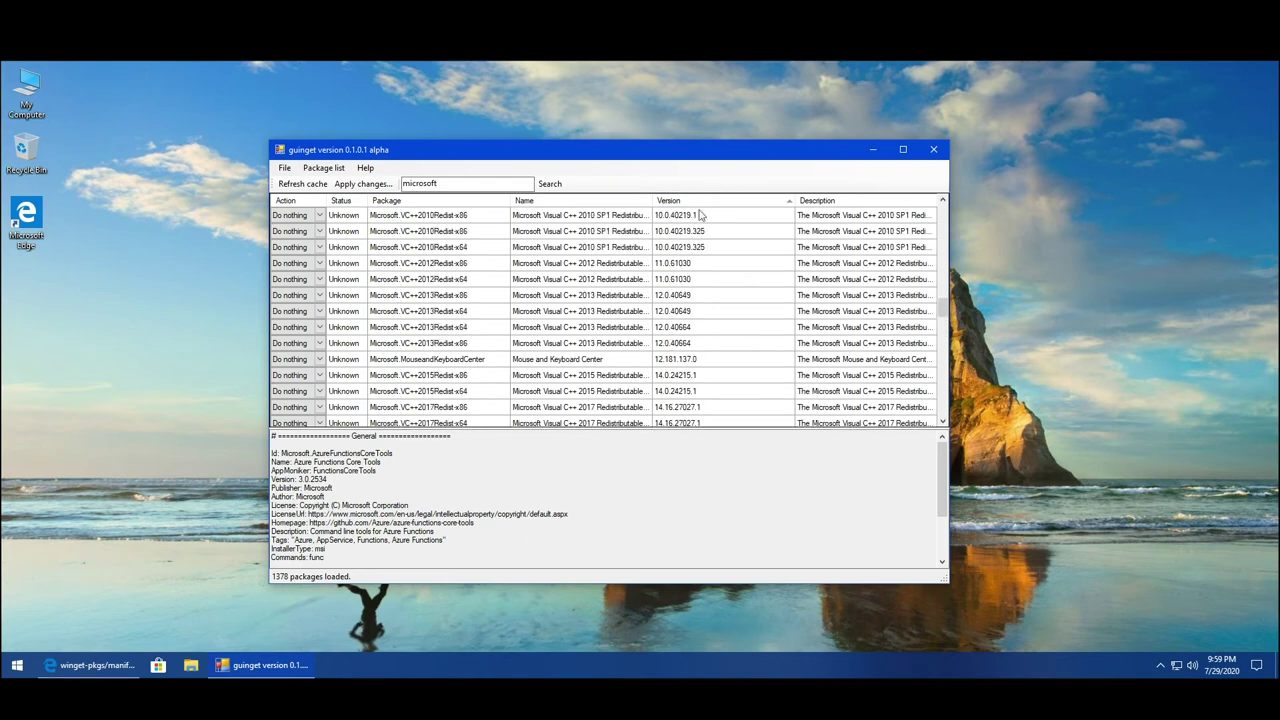
left_click_drag(944, 306, 943, 208)
left_click(610, 205)
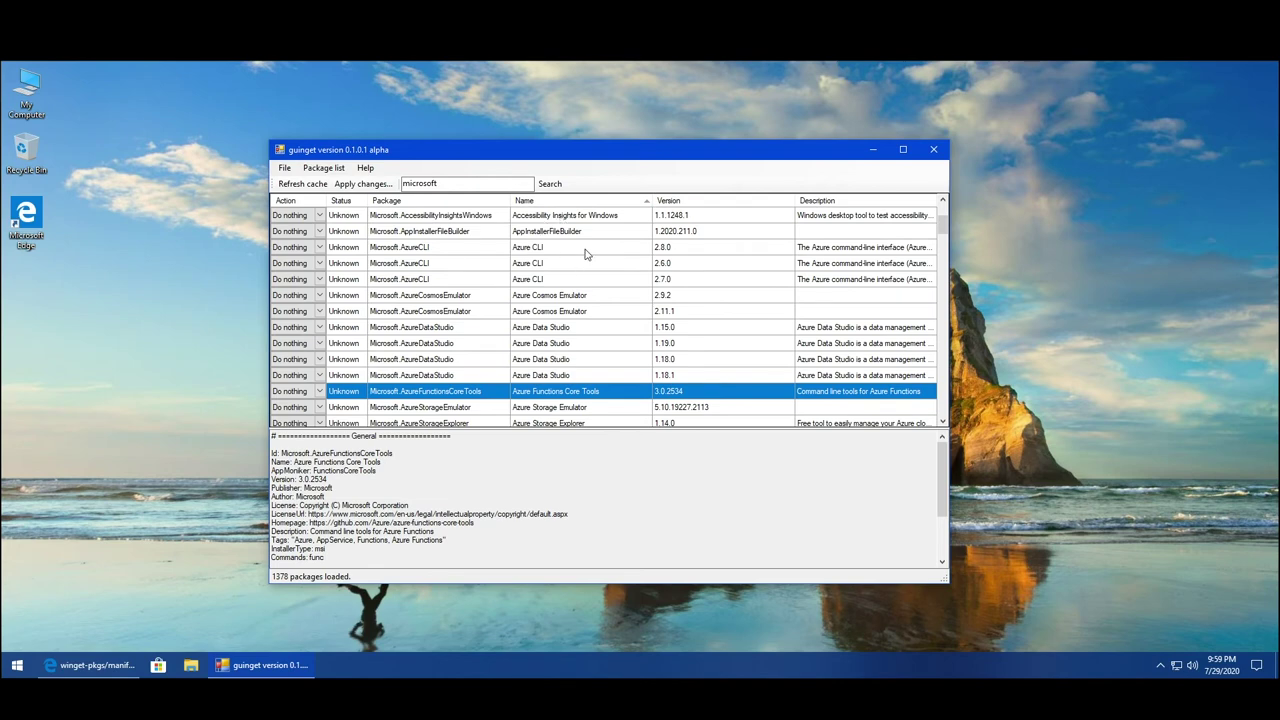
left_click(689, 199)
left_click(816, 201)
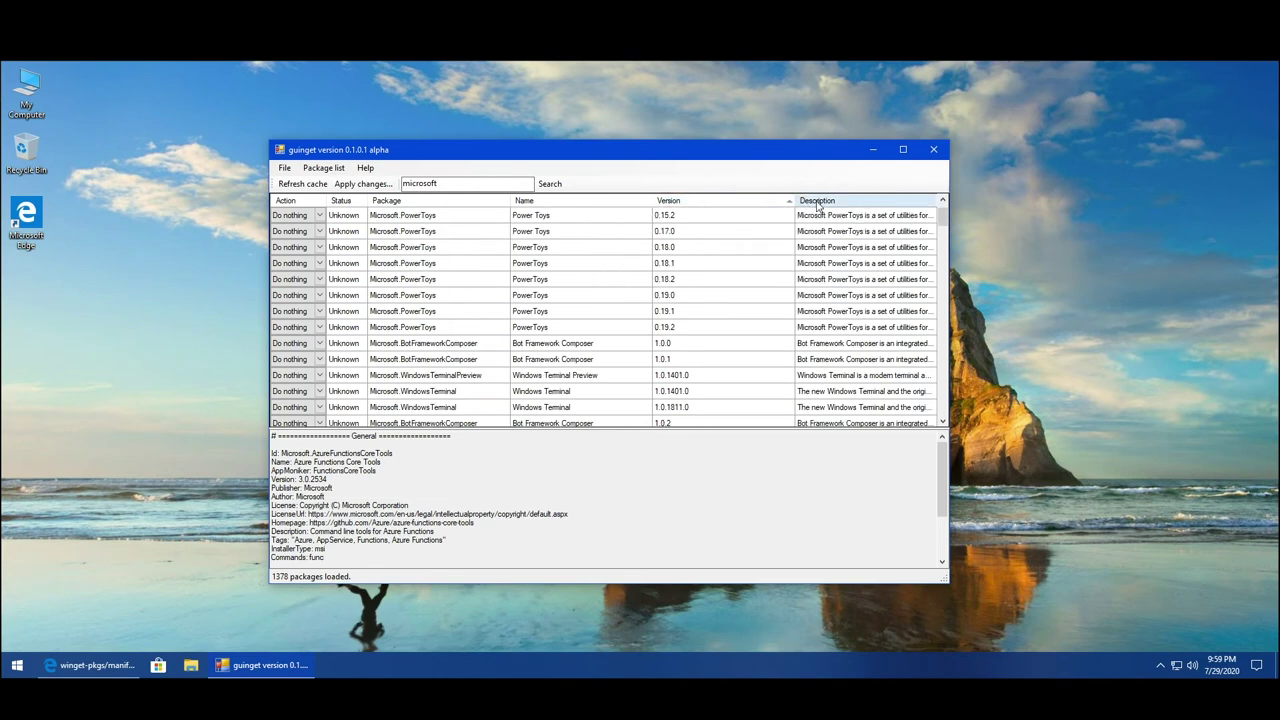
Sort the results by Package and narrow the Version and Name columns.
left_click_drag(792, 199, 733, 200)
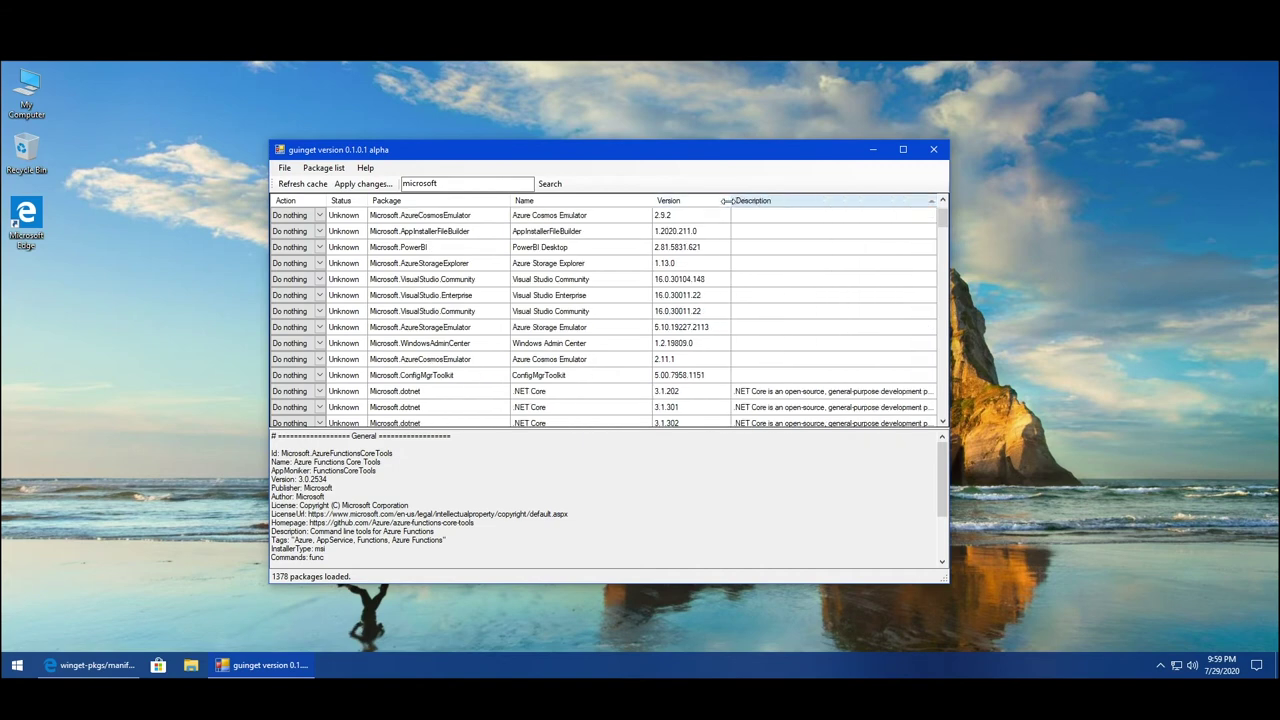
left_click(449, 203)
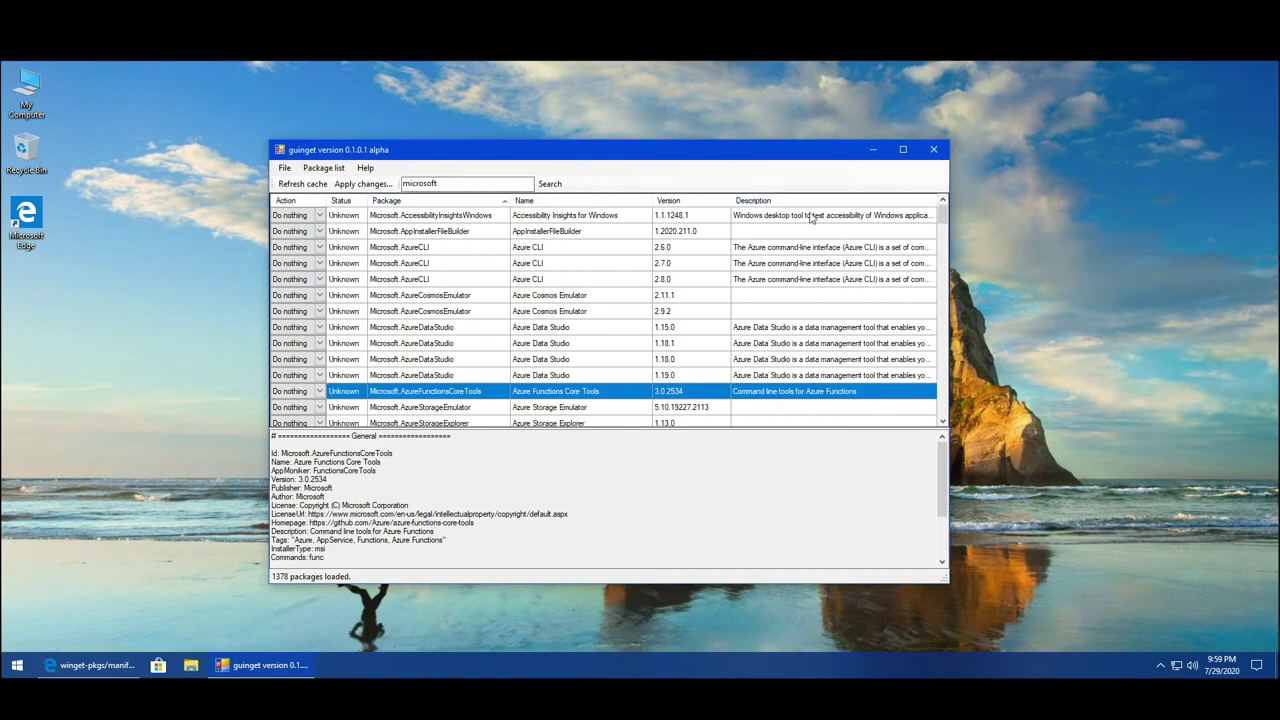
left_click_drag(731, 200, 706, 201)
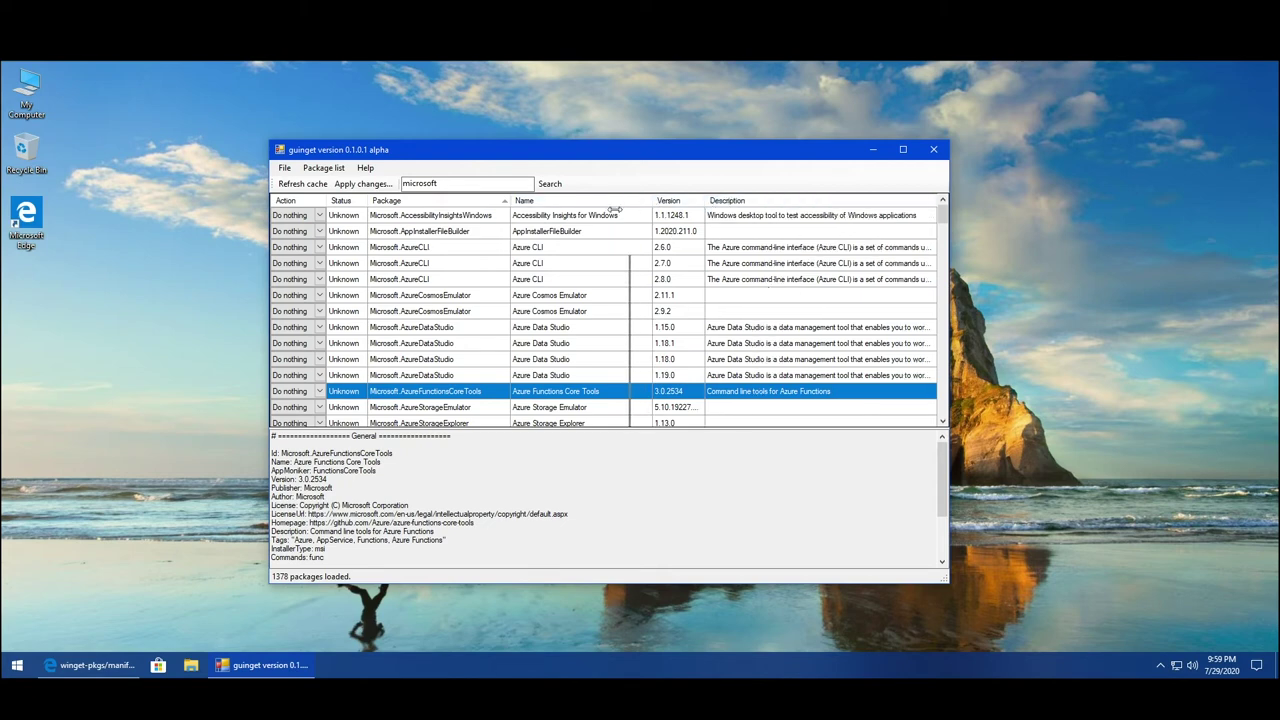
left_click_drag(609, 210, 628, 217)
Reorder the list columns as Package, Version, Status, Action, Name, Description.
left_click_drag(540, 200, 690, 201)
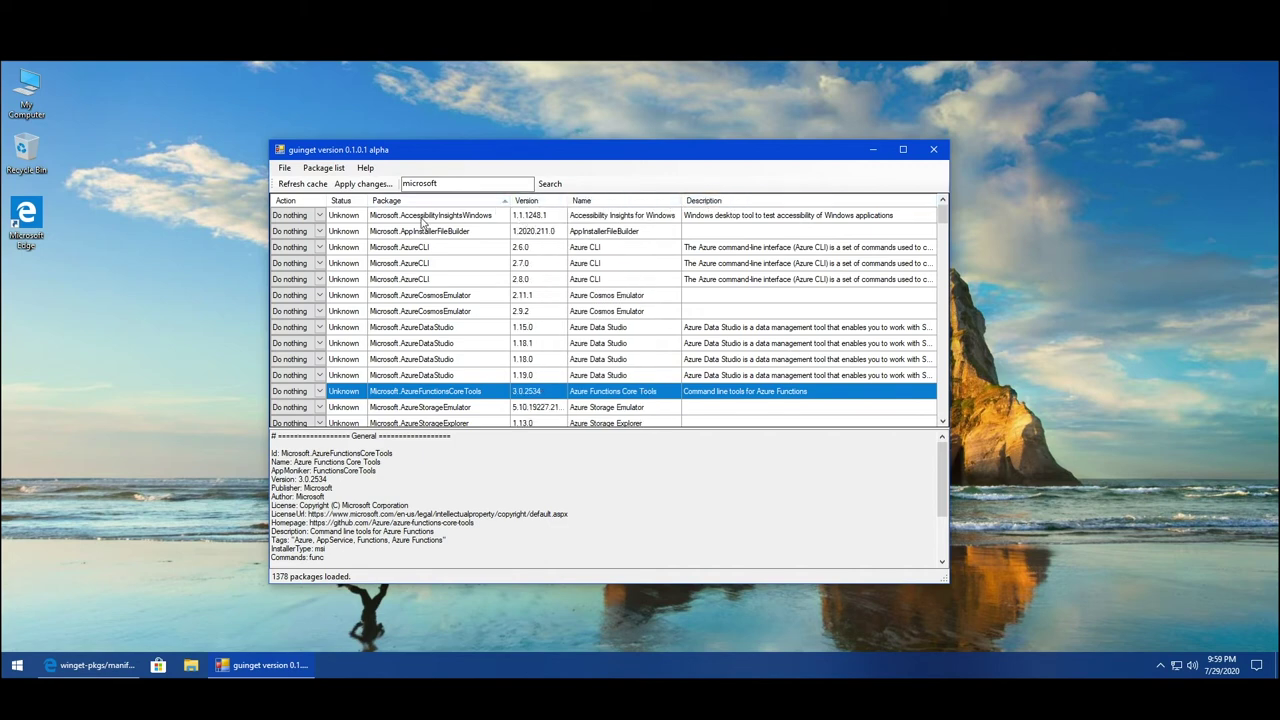
left_click_drag(345, 201, 585, 203)
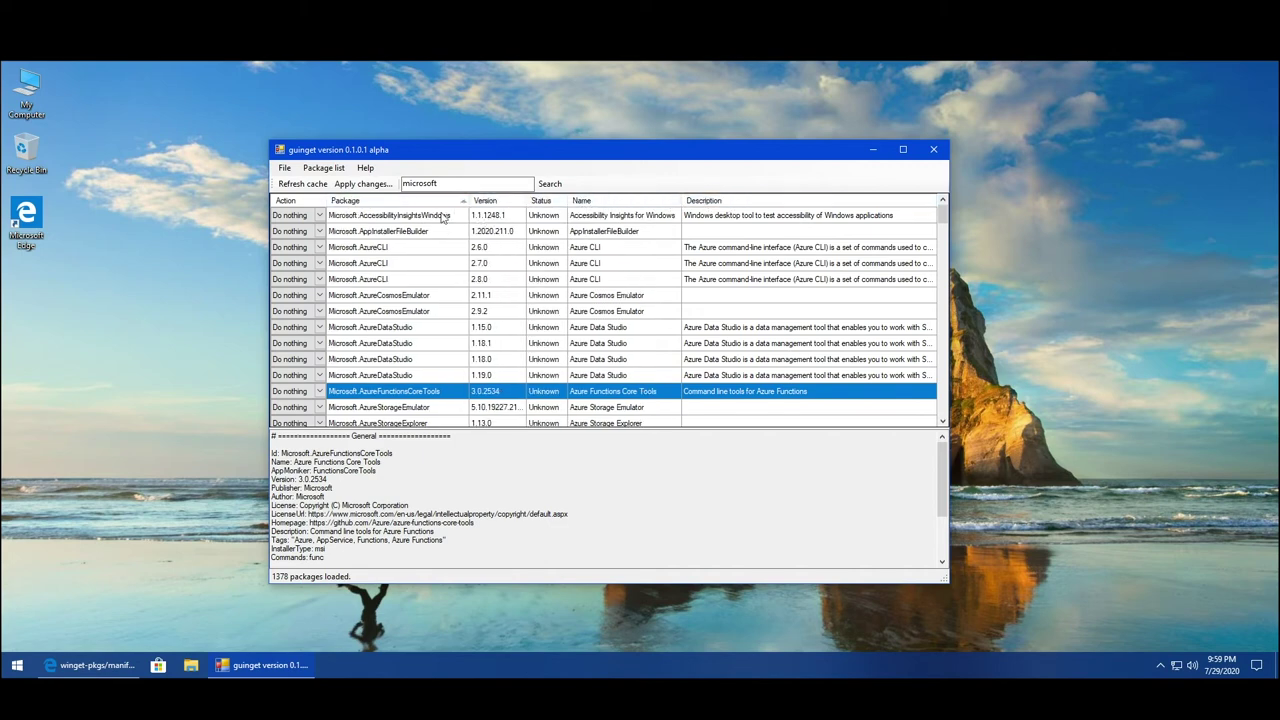
left_click_drag(290, 201, 560, 203)
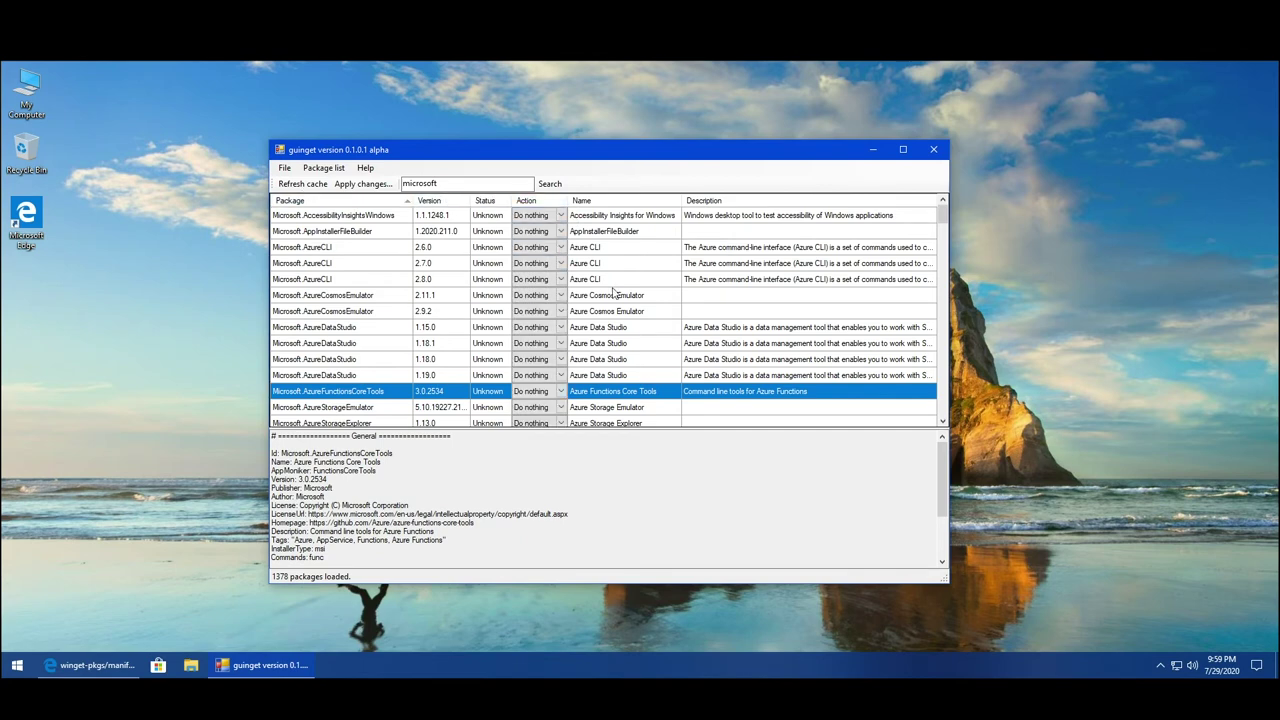
Set Microsoft.AzureCLI 2.7.0 to Install, view the pending changes, and close them without confirming.
left_click(525, 265)
right_click(517, 272)
mouse_move(588, 284)
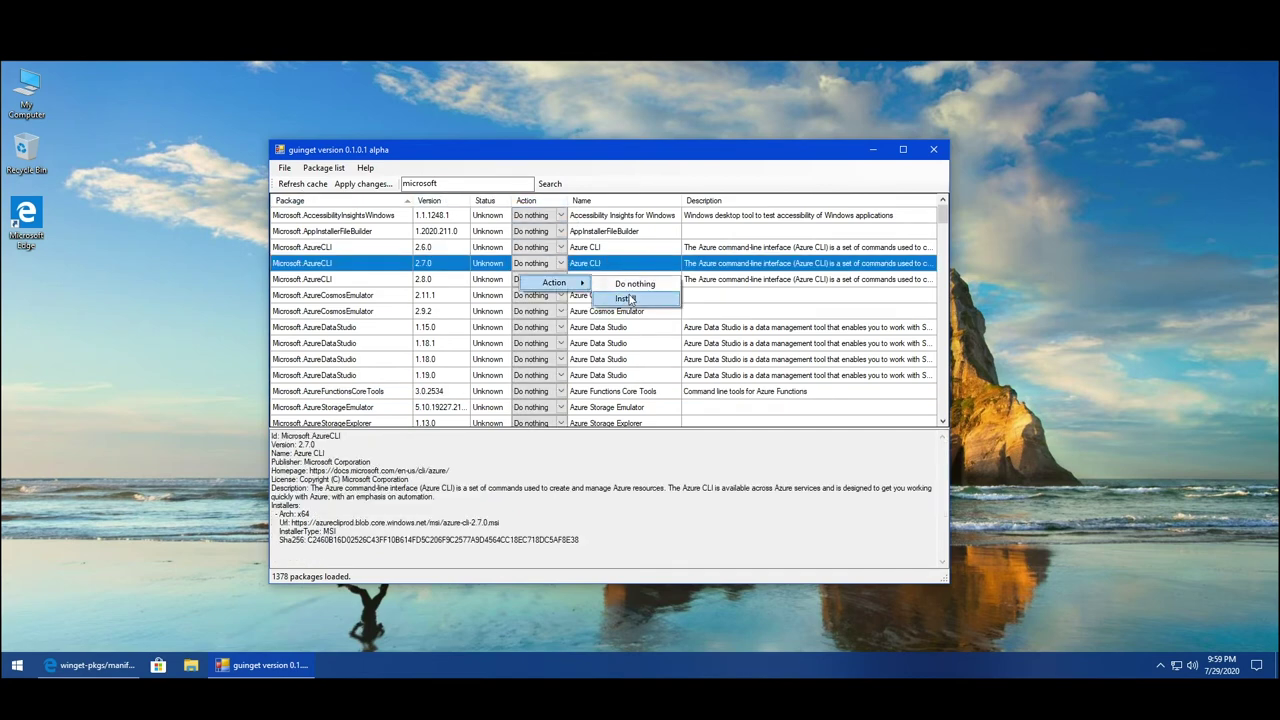
left_click(625, 298)
left_click(365, 184)
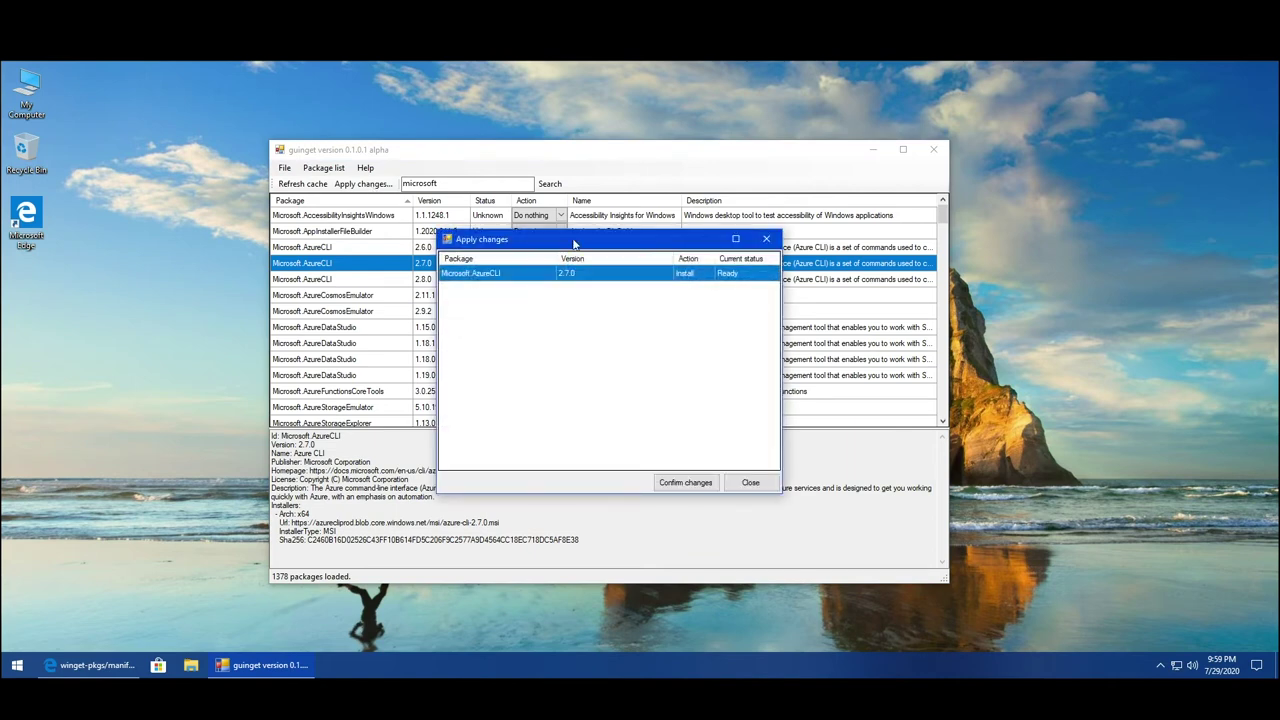
left_click(770, 484)
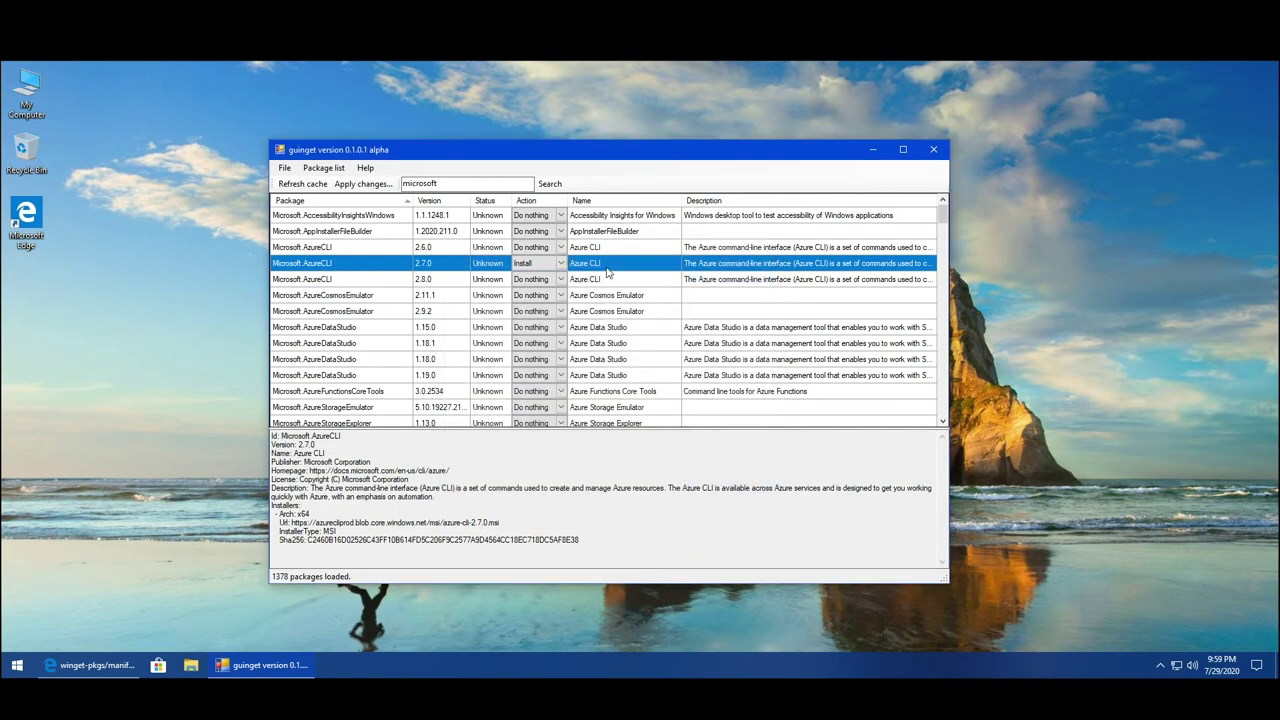
Set Microsoft.AzureCLI 2.7.0 back to Do nothing and select Microsoft.AzureCosmosEmulator 2.9.2.
right_click(606, 268)
mouse_move(622, 280)
left_click(720, 276)
left_click(449, 312)
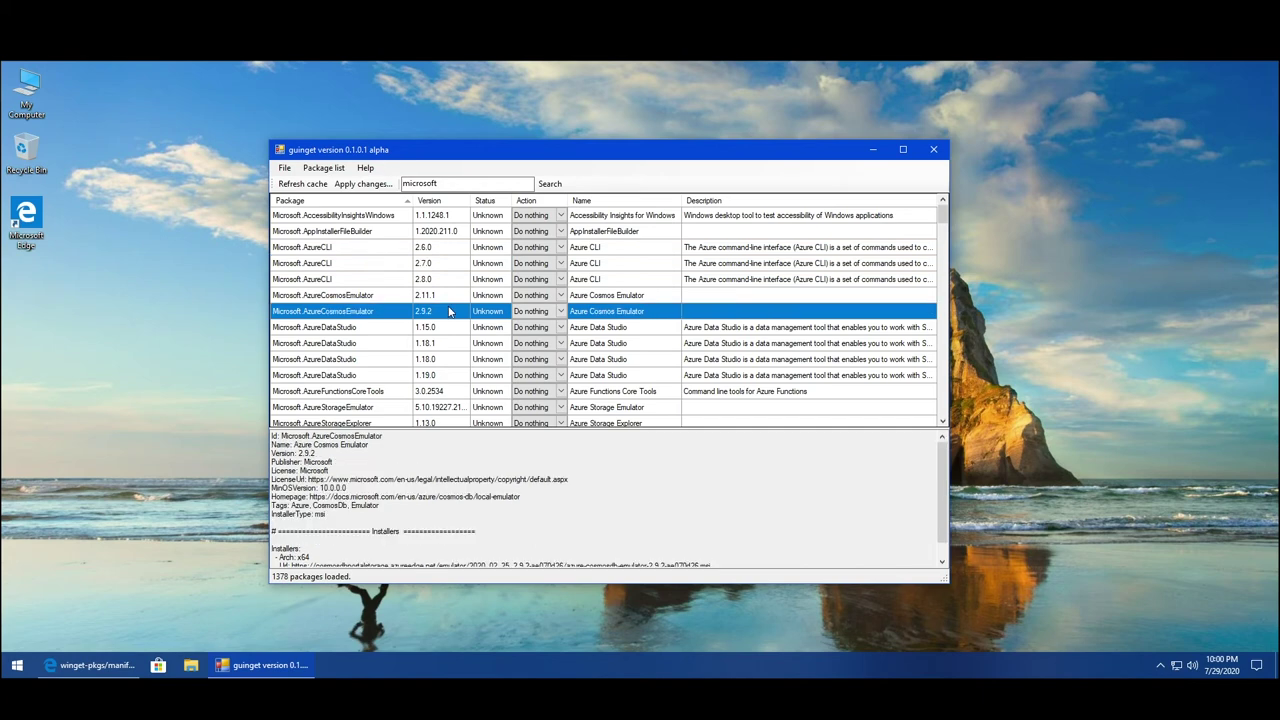
Clear the microsoft search to list all packages and return to the start of the list.
key("ctrl+f")
key("BackSpace")
key("Return")
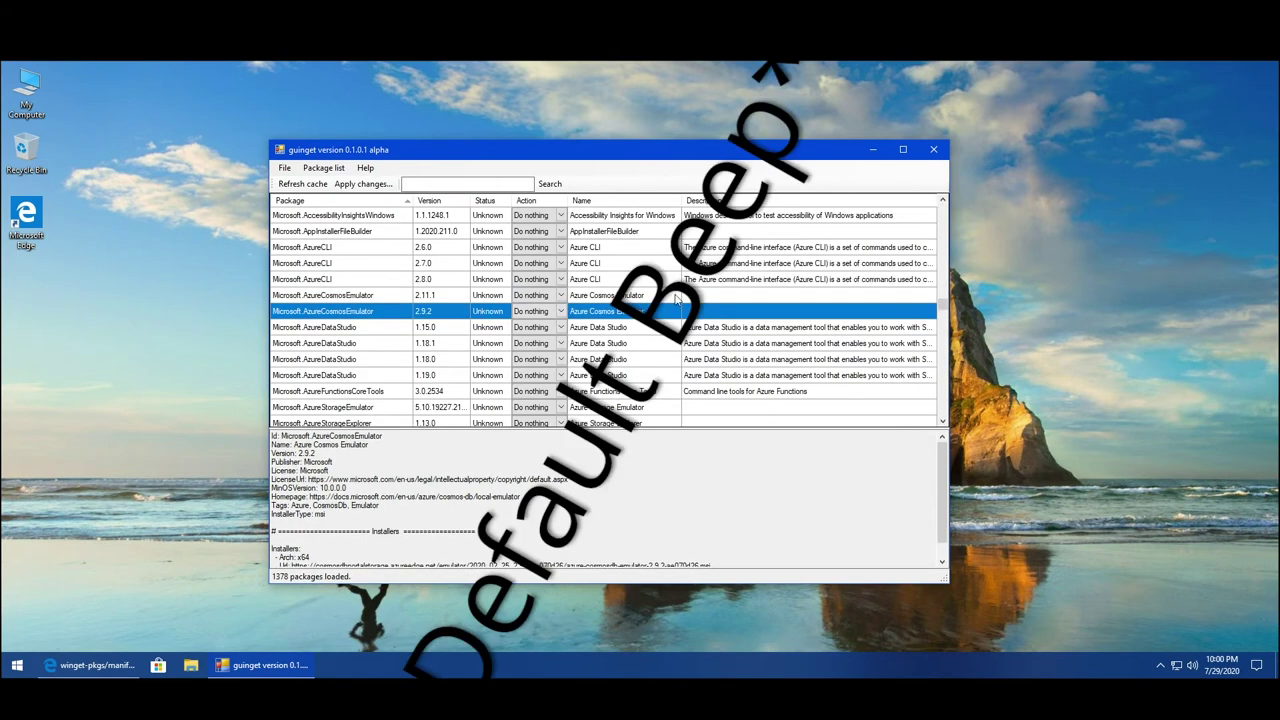
scroll(597, 297, "down", 4)
left_click_drag(941, 300, 941, 205)
Look through guinget's menus and open its About information.
left_click(285, 168)
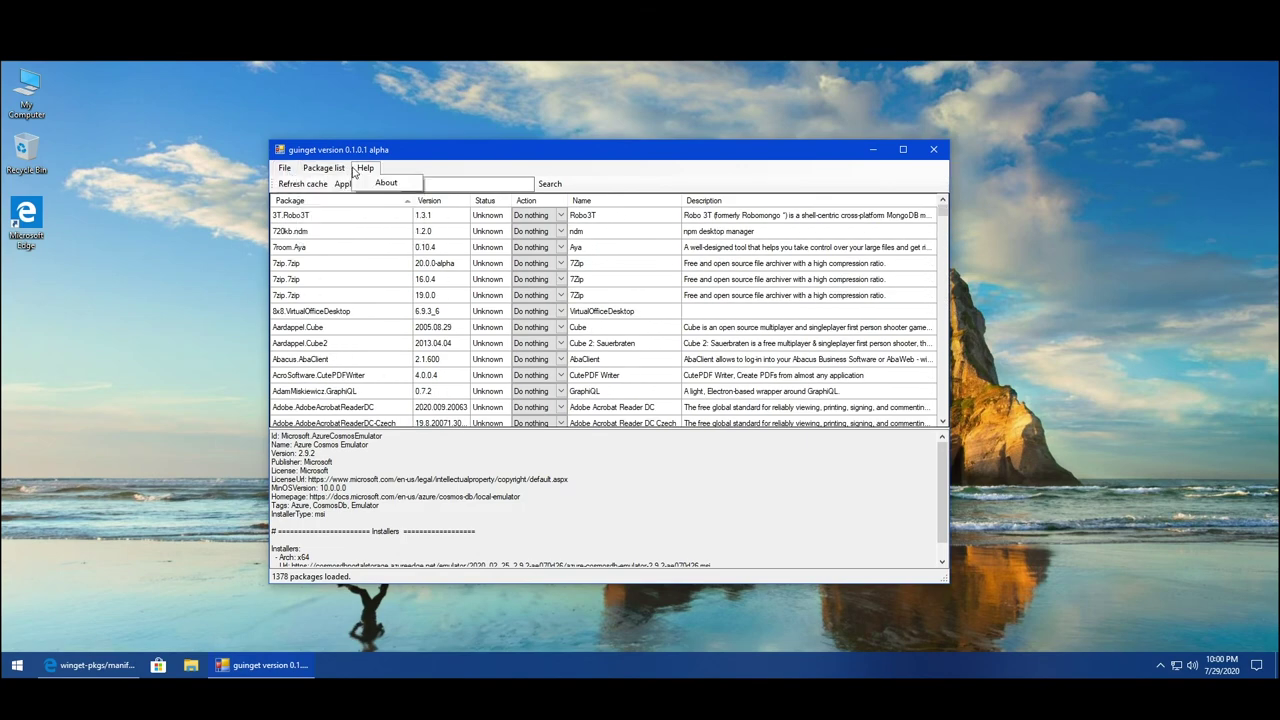
left_click(323, 168)
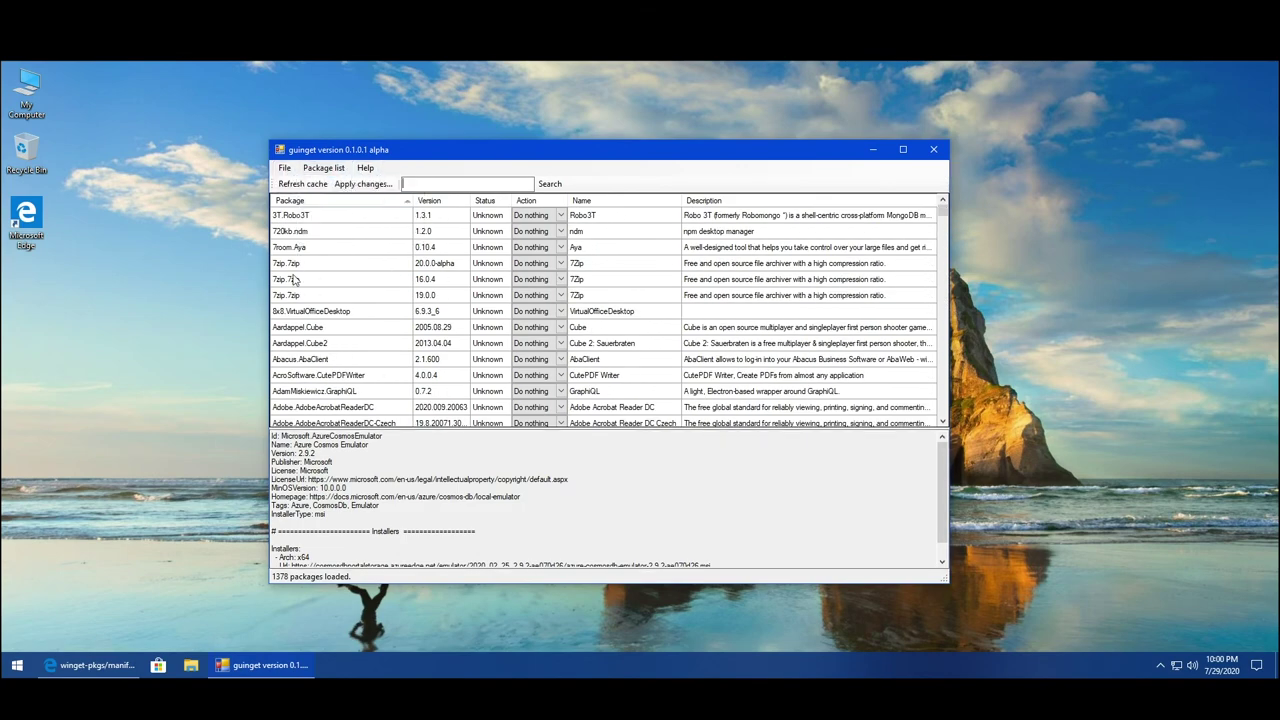
left_click(374, 169)
left_click(372, 170)
left_click(366, 168)
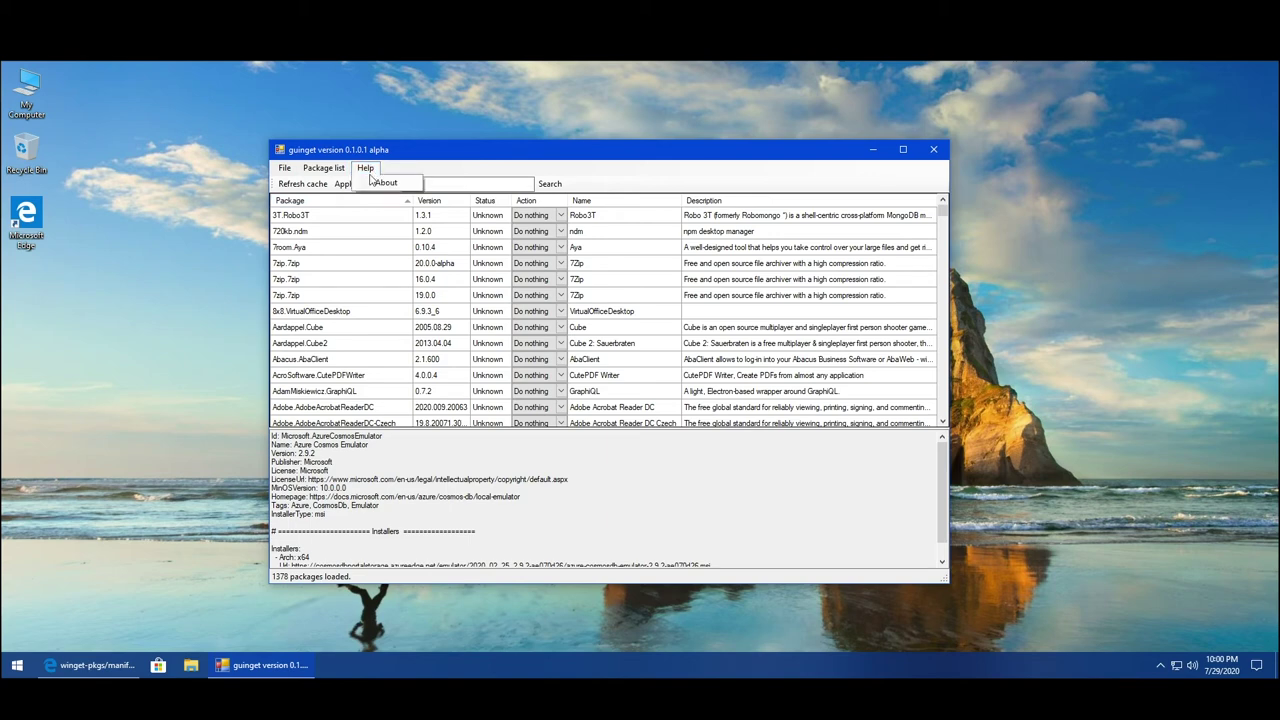
left_click(384, 183)
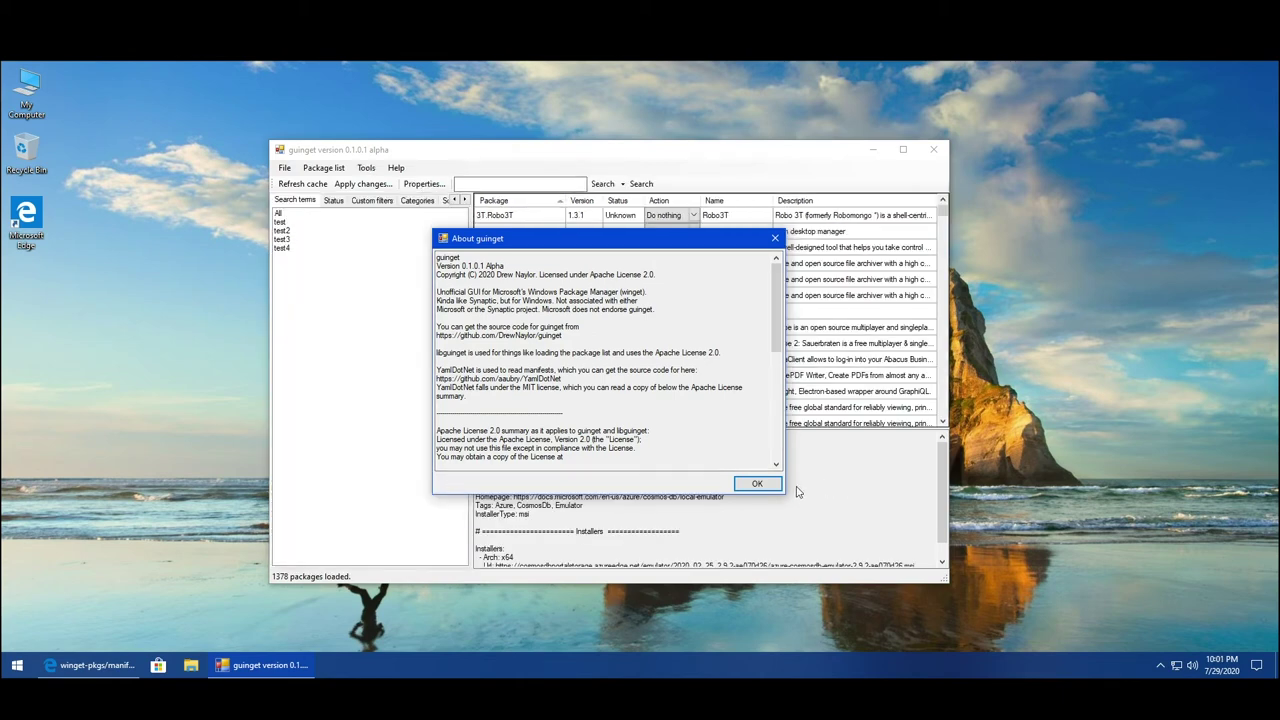
Close the About information and look through the Status, Custom filters, Categories, Source and Architecture views of the sidebar.
left_click(760, 484)
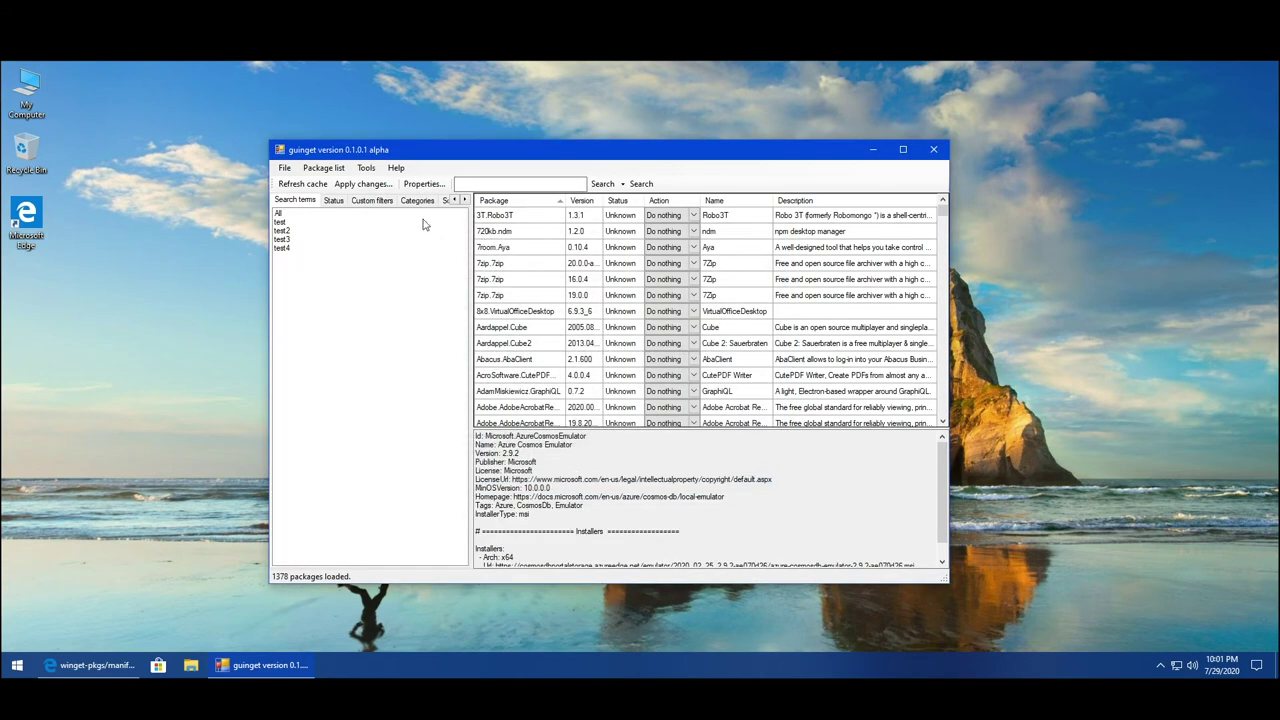
left_click(334, 201)
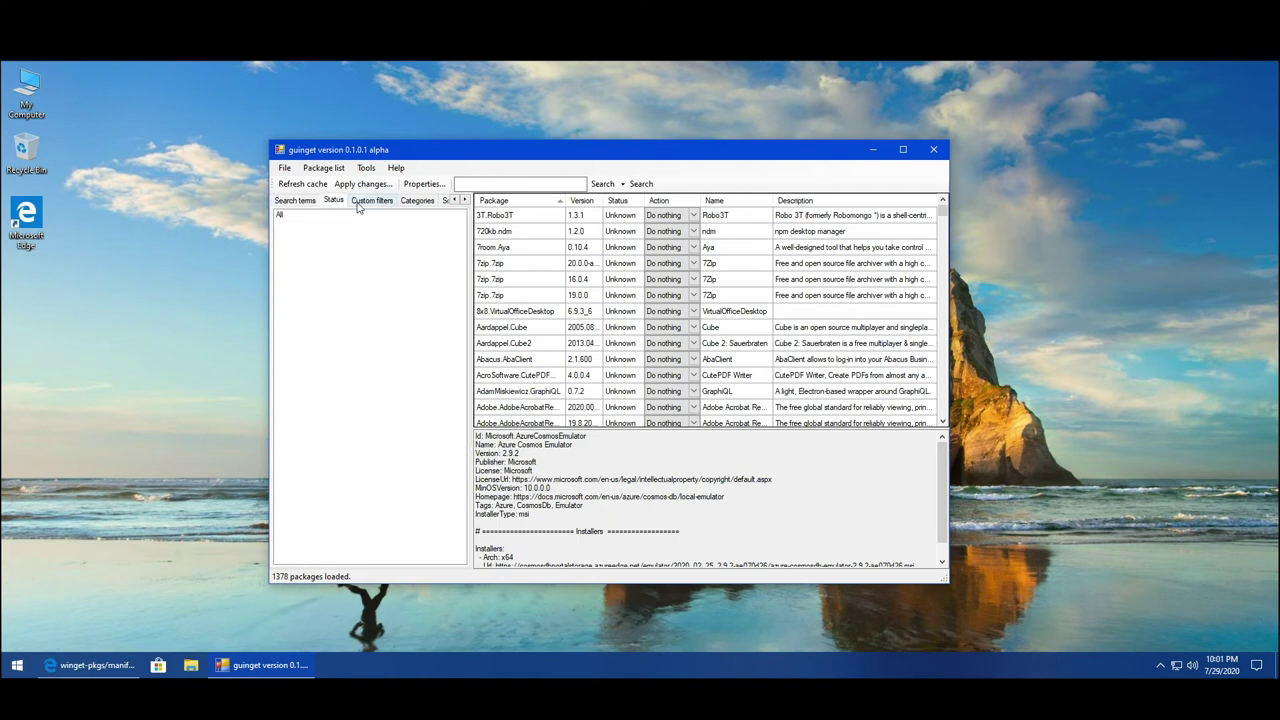
left_click(359, 204)
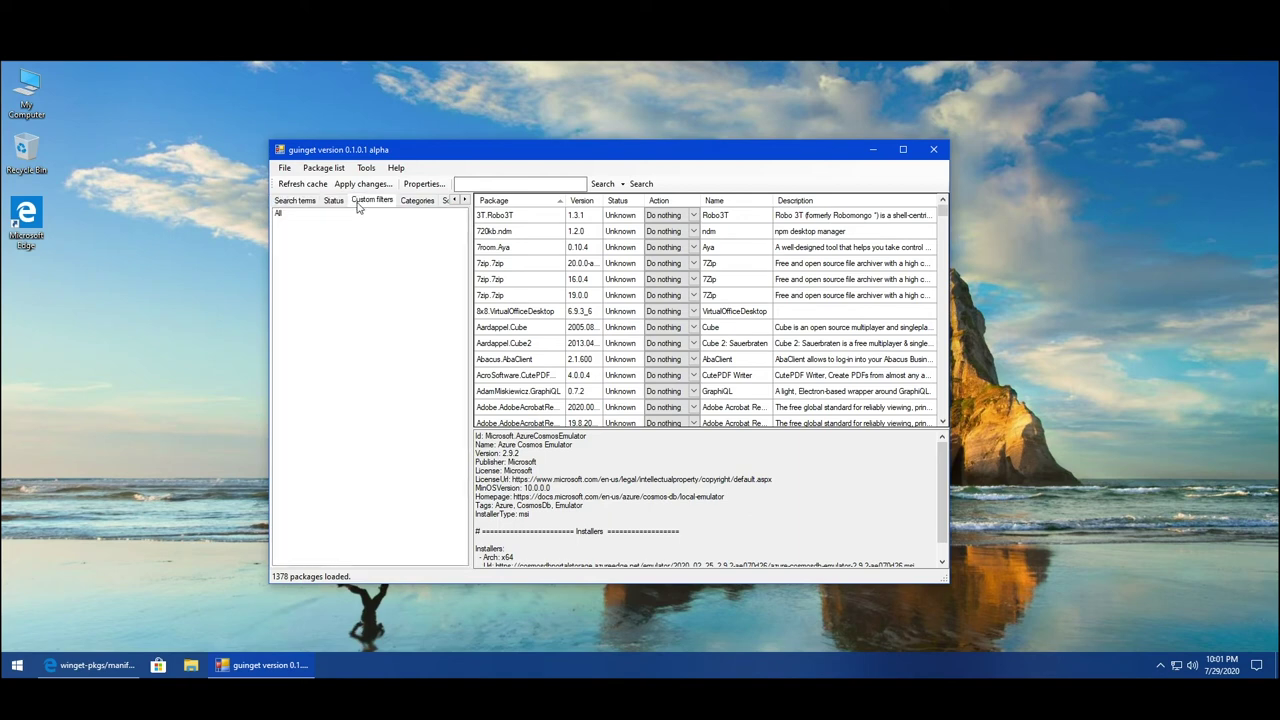
left_click(413, 202)
left_click(444, 203)
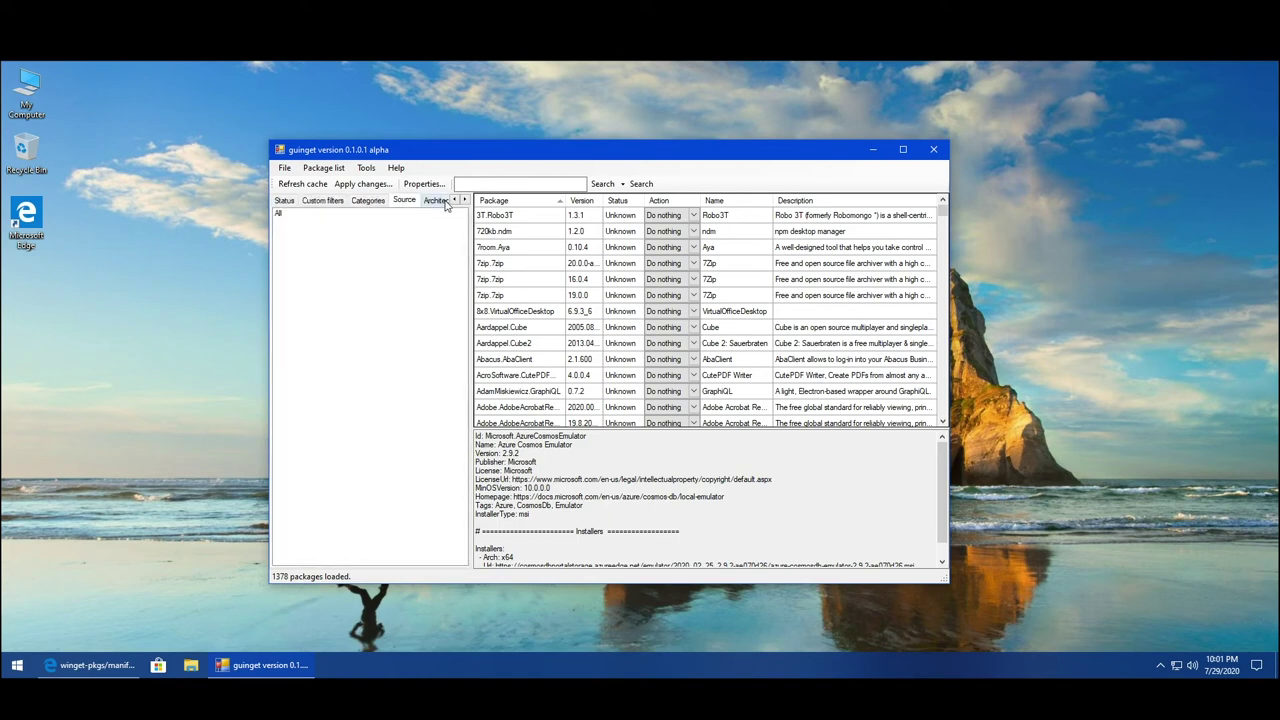
left_click(446, 204)
key("ctrl+Tab")
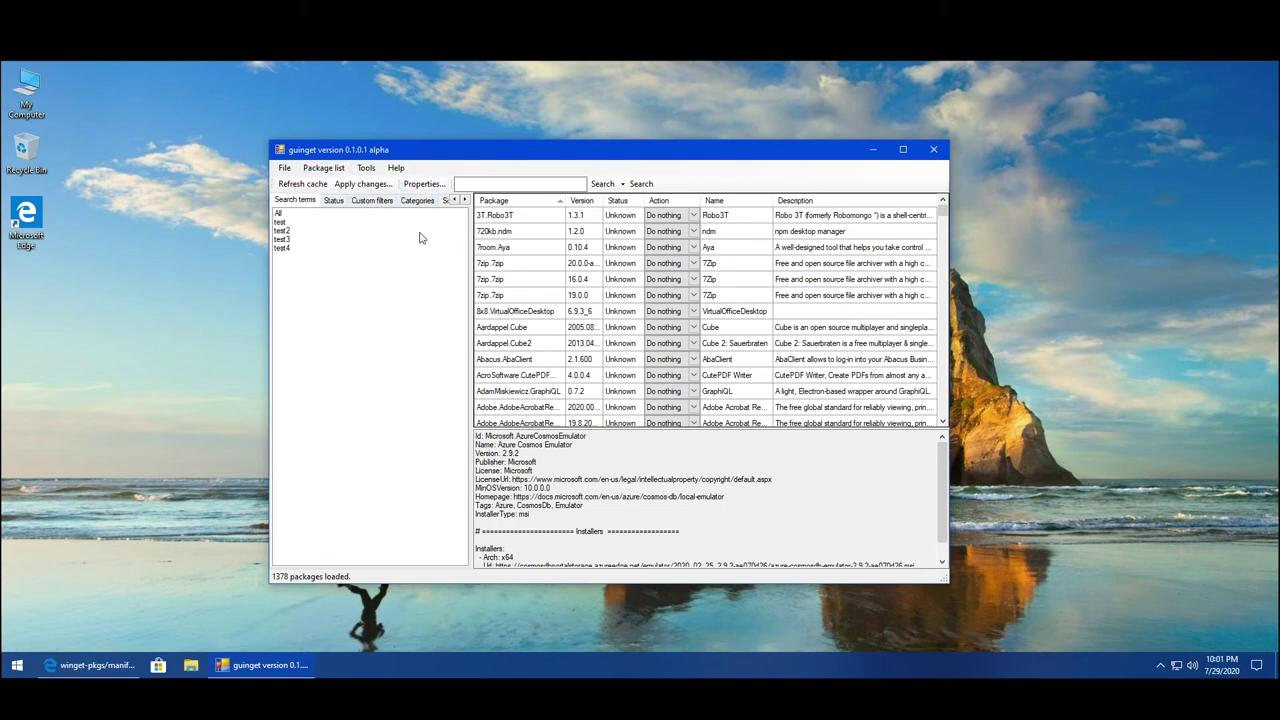
Examine the clearing options for the test search terms in the sidebar, leaving test3 selected and nothing cleared.
left_click(292, 249)
left_click(283, 230)
left_click(287, 240)
left_click(284, 231)
right_click(386, 230)
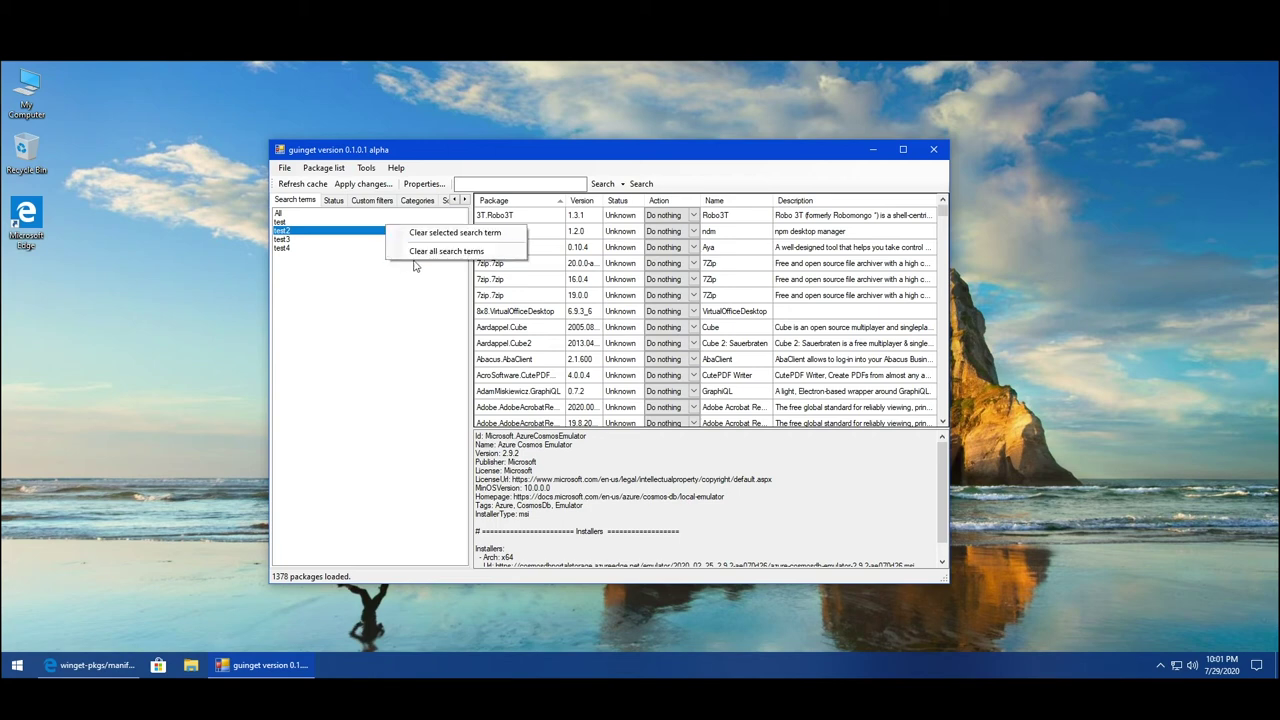
right_click(350, 243)
left_click(326, 240)
right_click(343, 242)
left_click(365, 244)
right_click(350, 242)
left_click(364, 270)
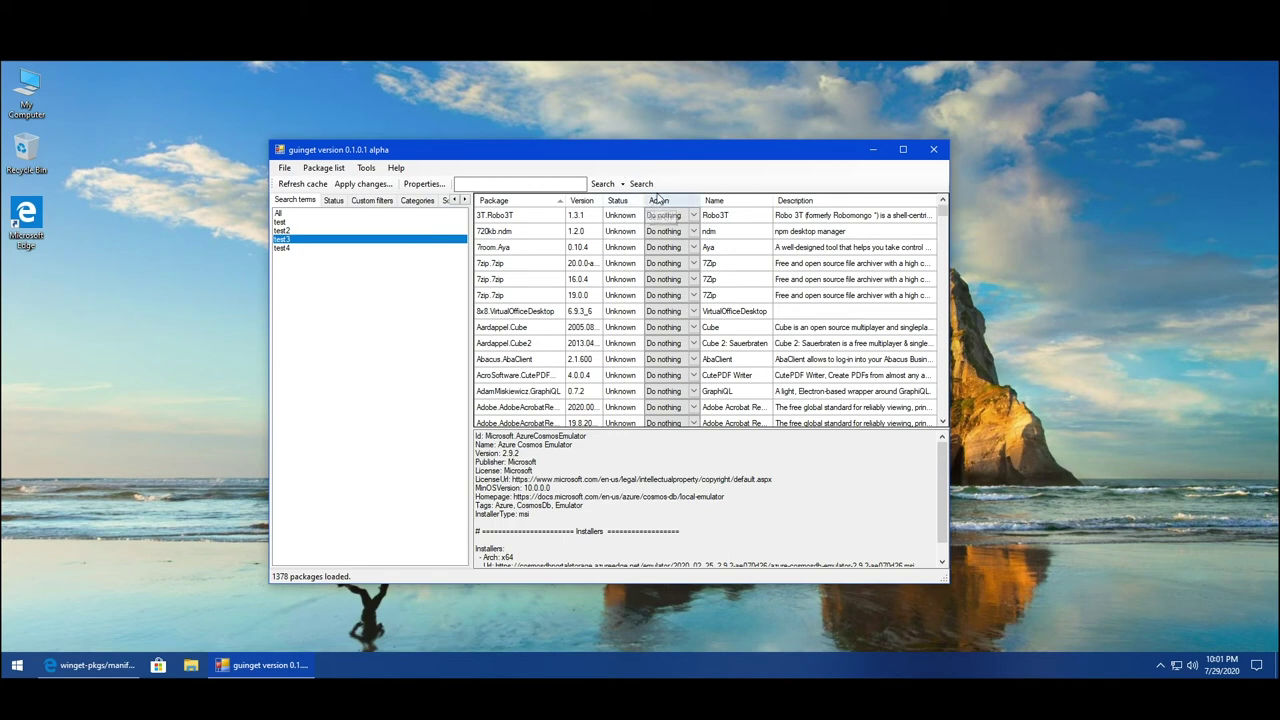
View the Advanced search option and try both Search commands with an empty search term.
left_click(624, 184)
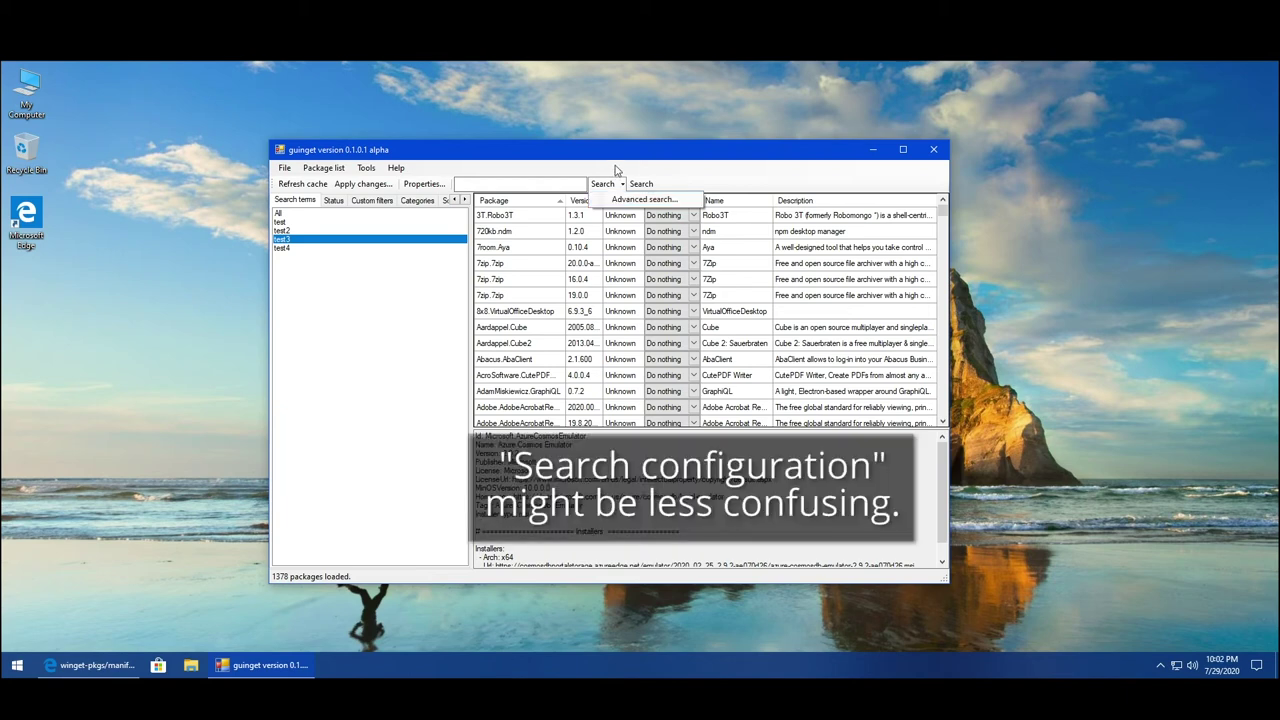
left_click(620, 201)
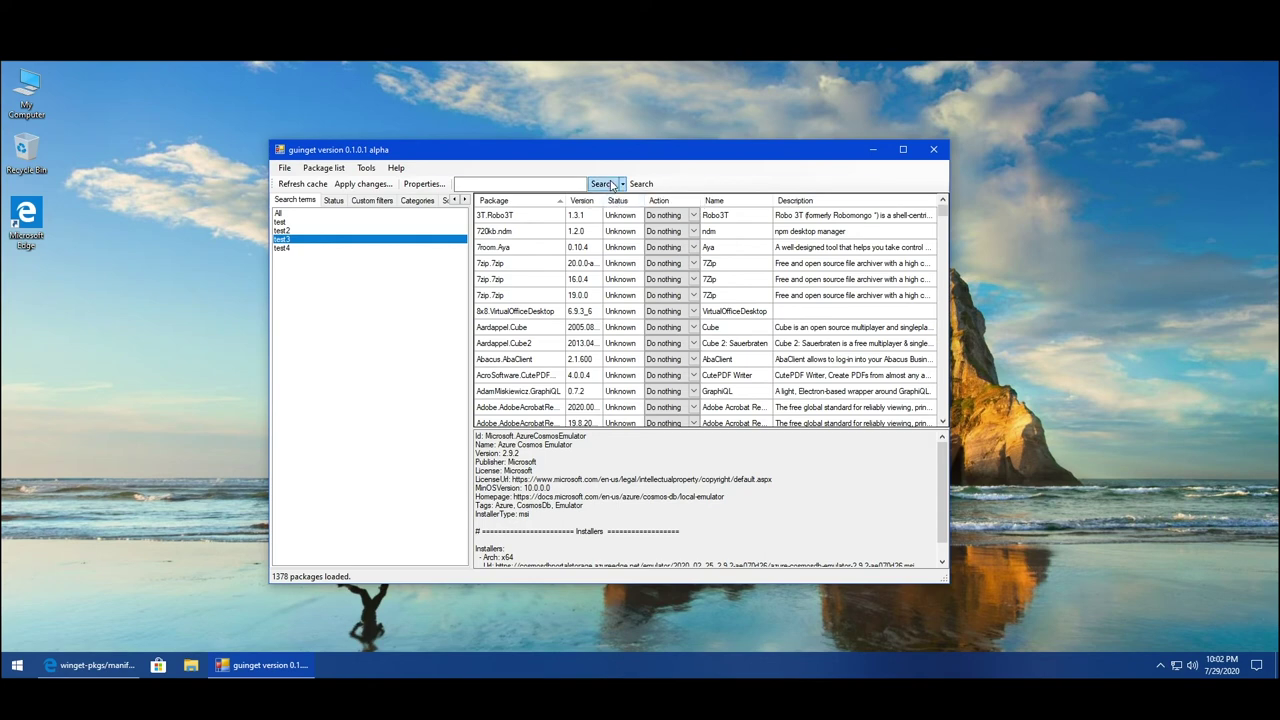
left_click(596, 184)
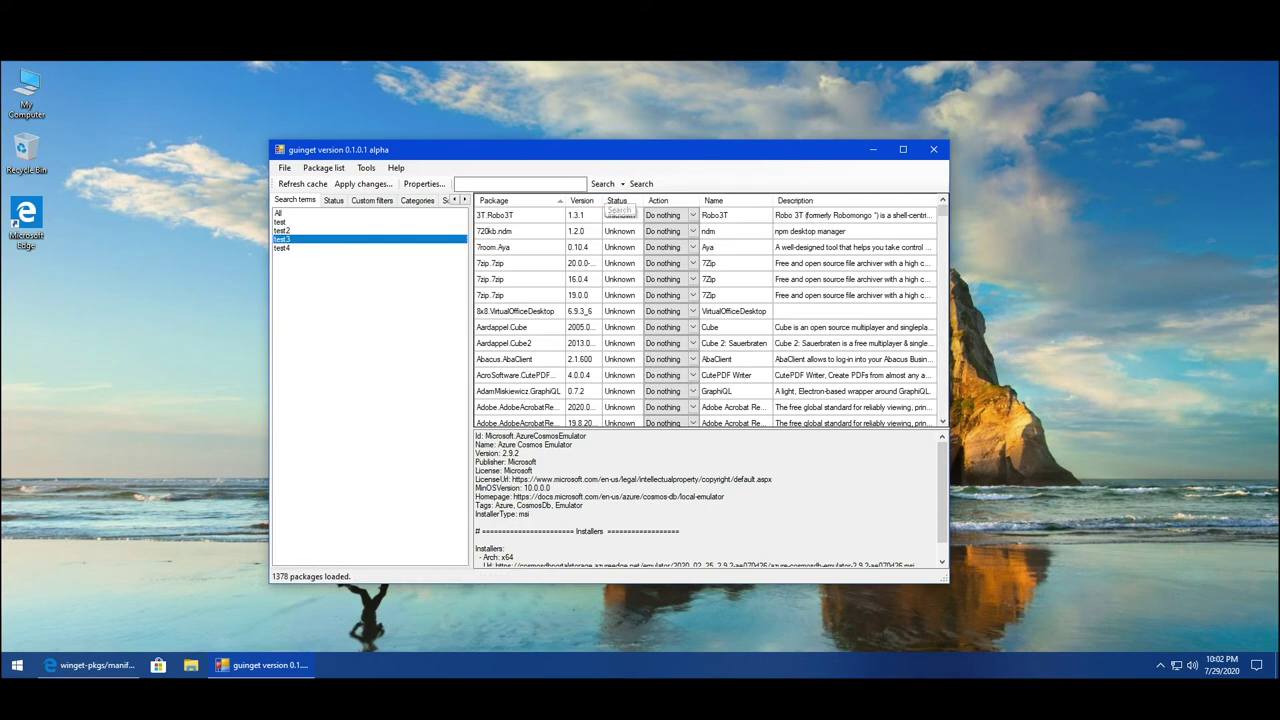
left_click(640, 185)
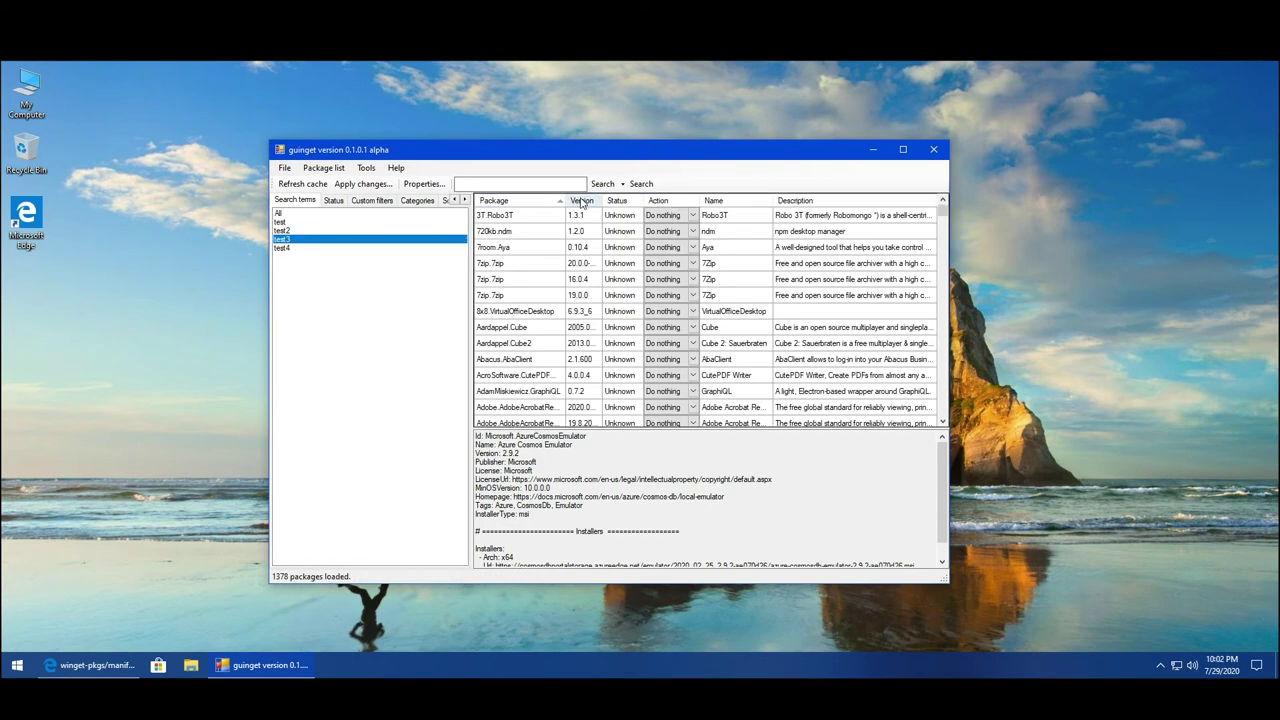
Narrow the search terms sidebar to give the package list more room.
mouse_move(469, 210)
left_mouse_down()
mouse_move(380, 228)
mouse_move(480, 212)
left_mouse_up()
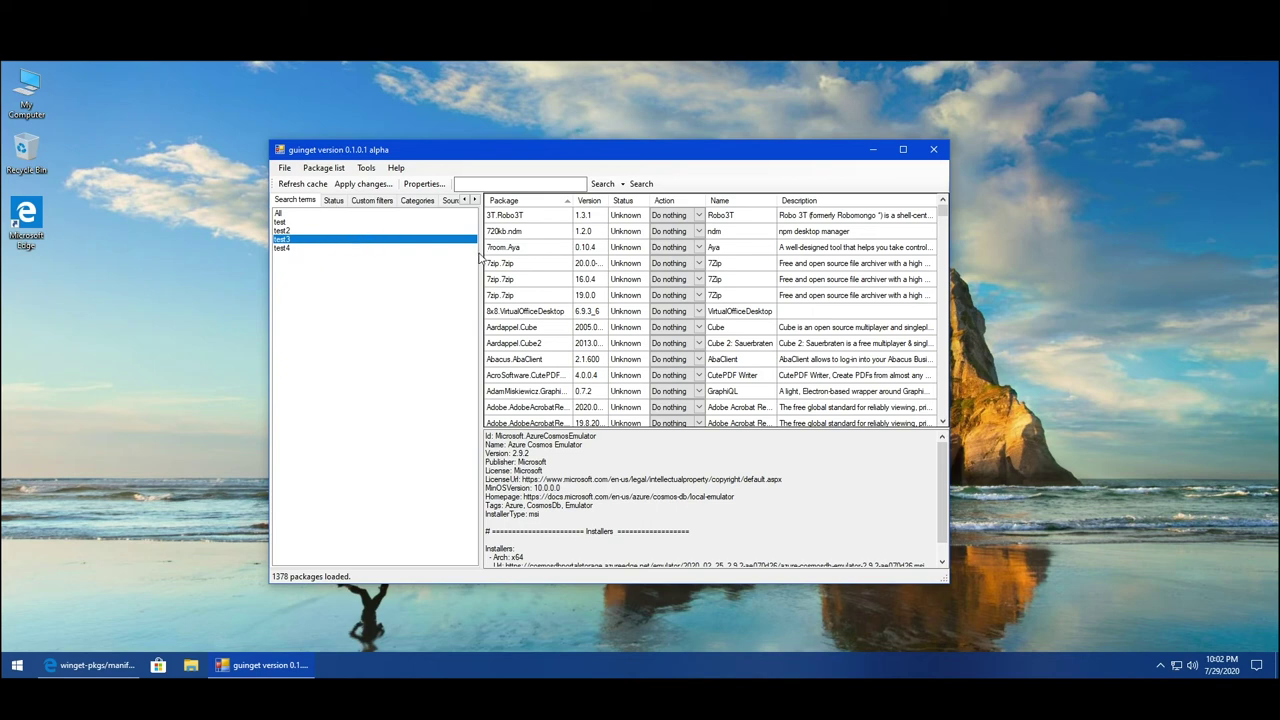
left_click_drag(482, 249, 207, 266)
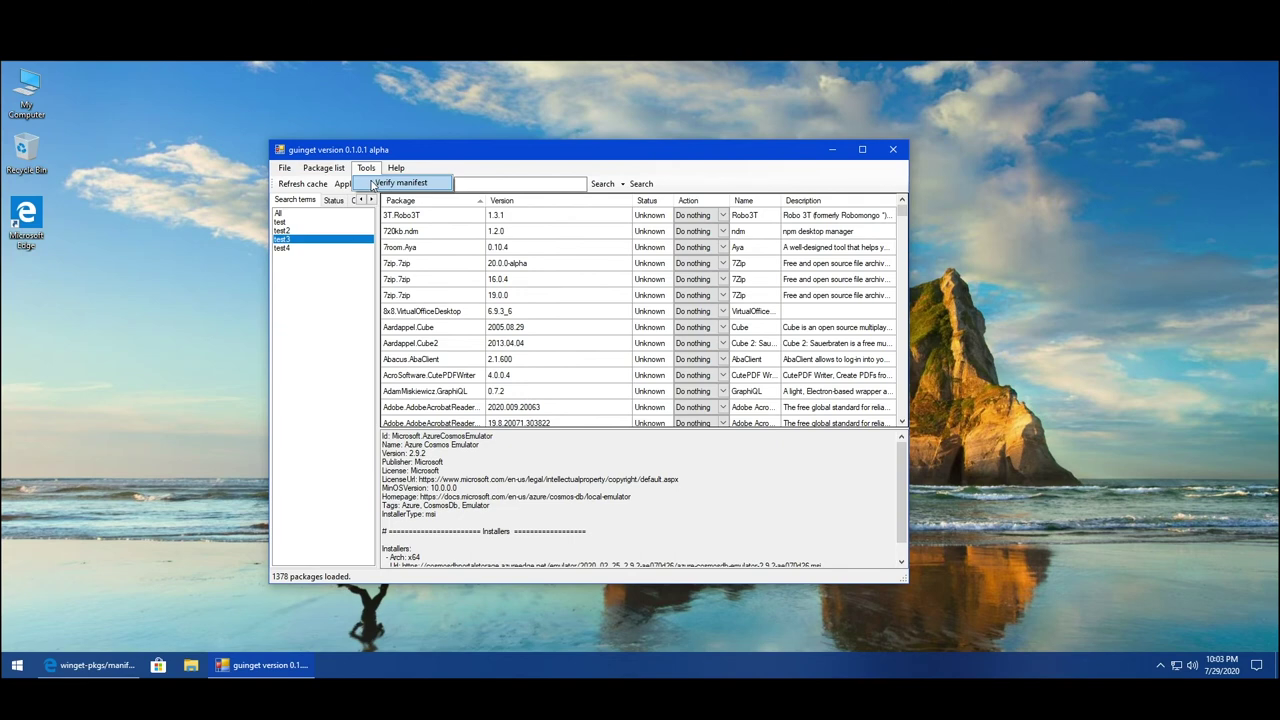
Look through the commands offered under Tools, Help and Package list.
left_click(372, 187)
left_click(366, 167)
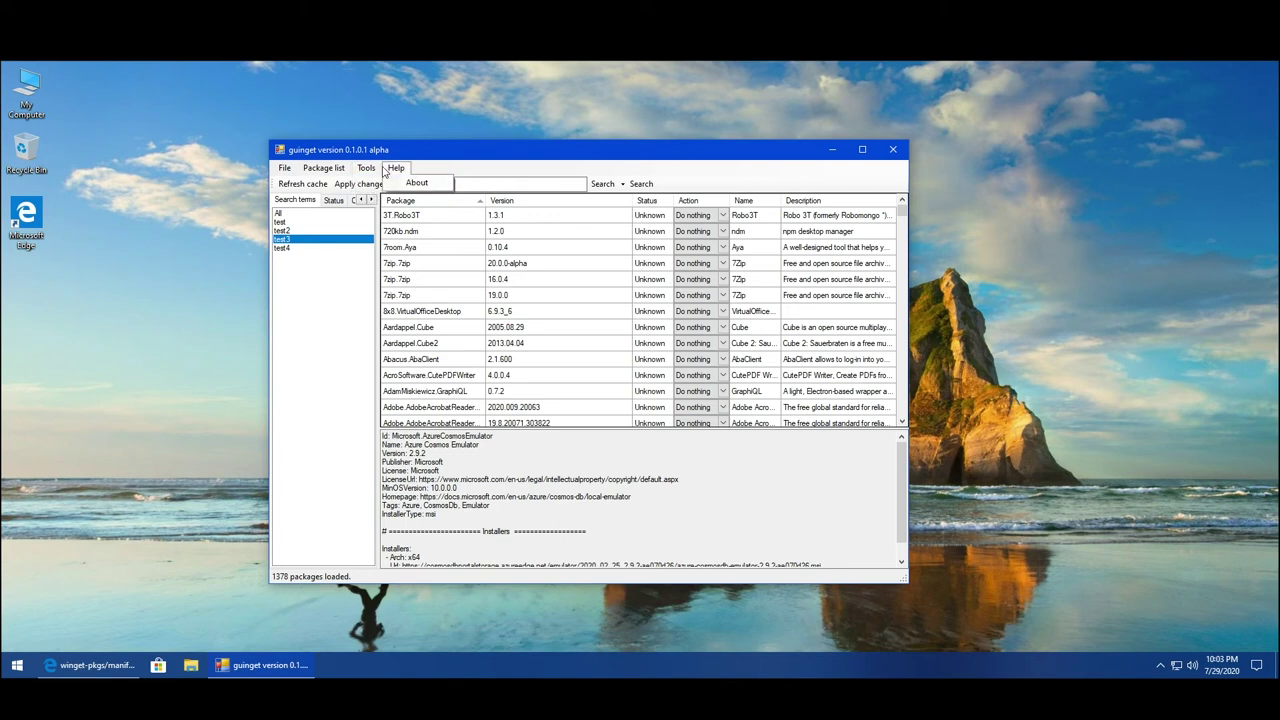
left_click(378, 168)
left_click(405, 166)
left_click(399, 170)
left_click(396, 168)
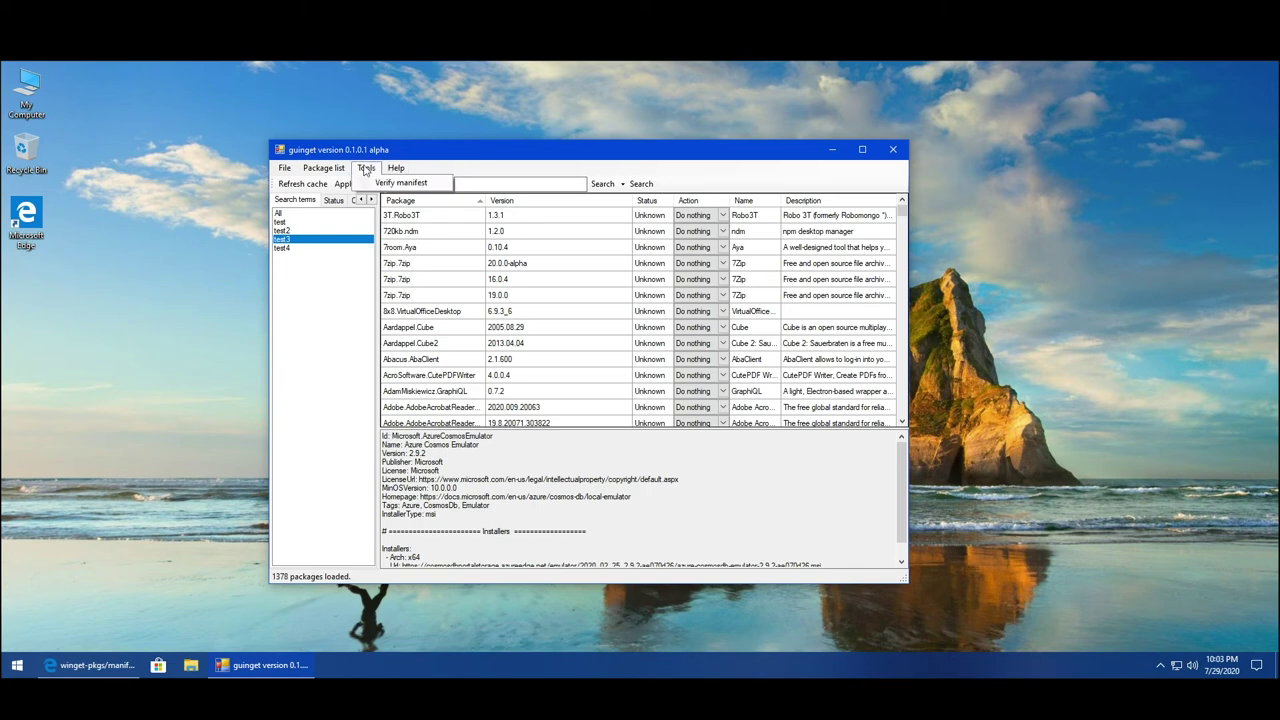
mouse_move(325, 168)
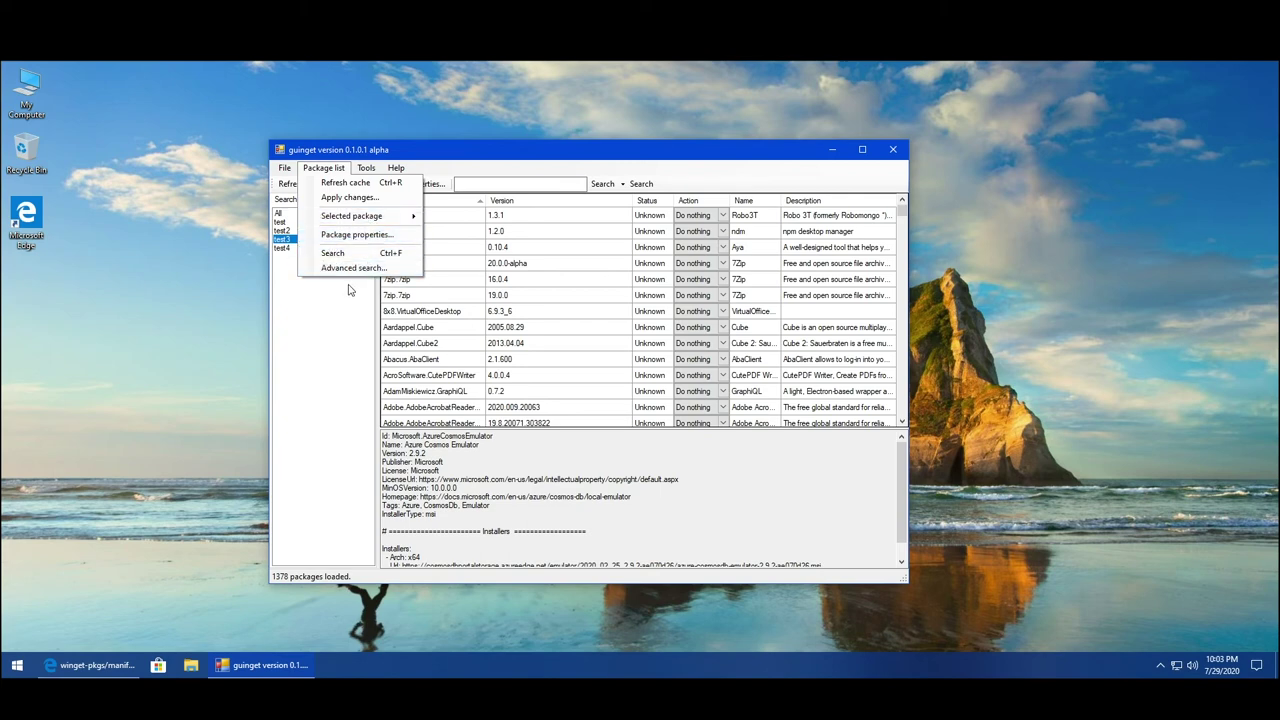
left_click(370, 162)
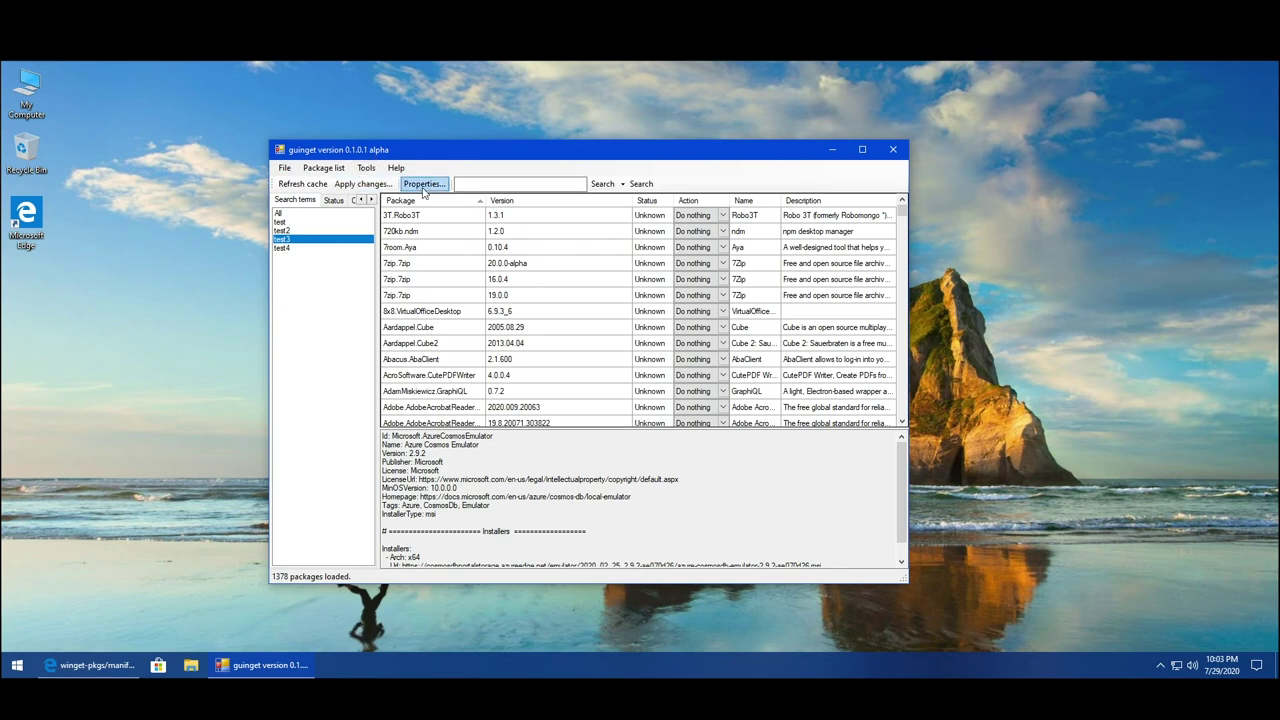
Select 7room.Aya 0.10.4 to show its details and look through the Package list and File commands.
left_click(504, 249)
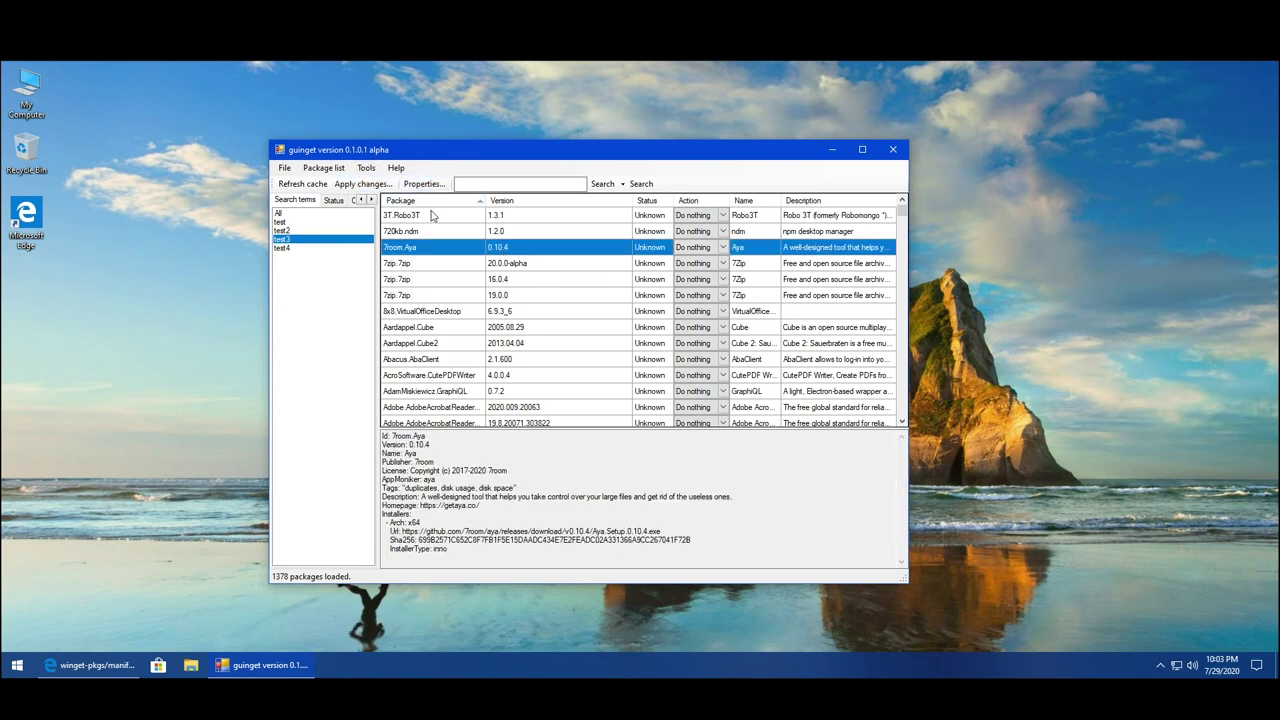
right_click(505, 250)
left_click(323, 169)
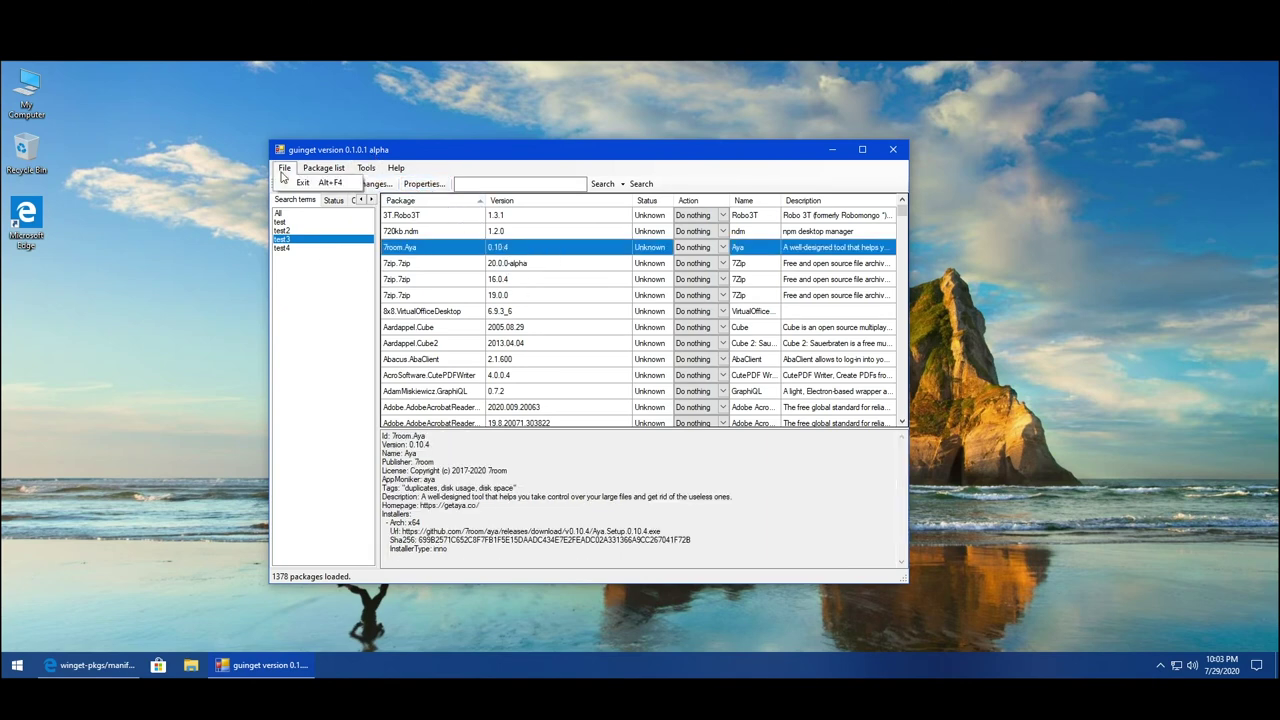
left_click(329, 173)
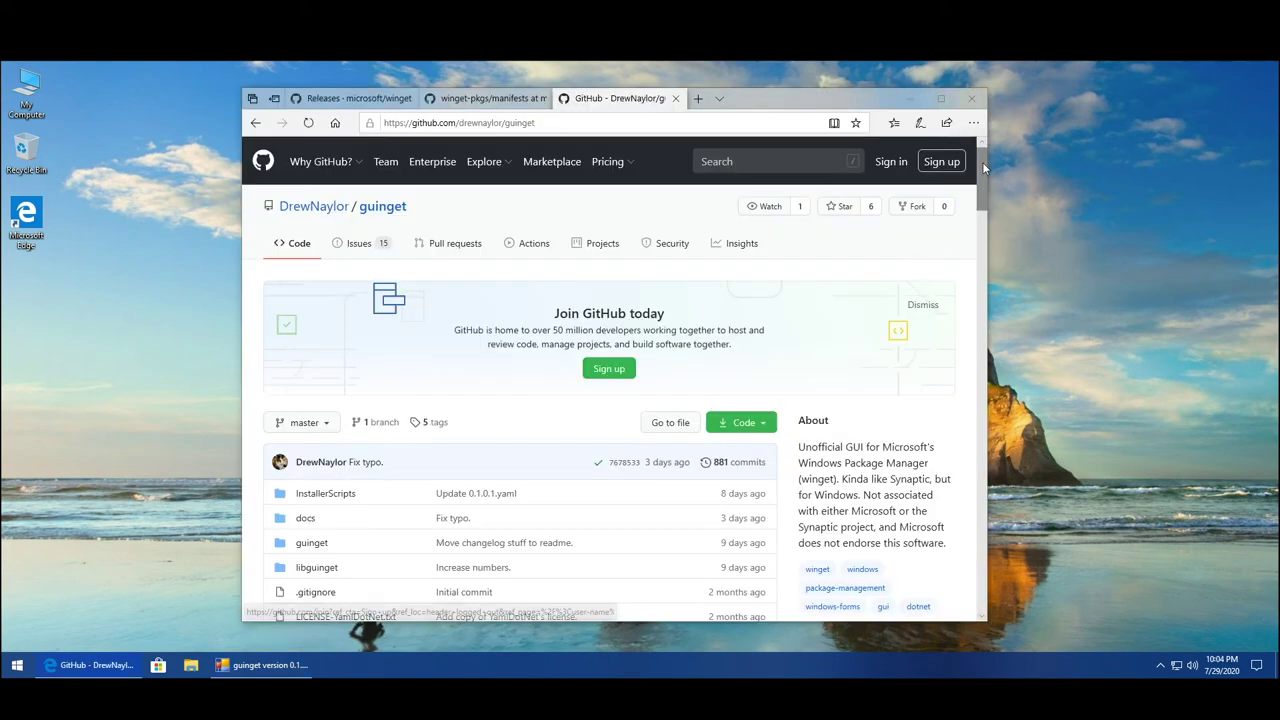
In Microsoft Edge, read through guinget's GitHub README, covering installation, requirements, the pre-alpha 1 screenshots and package list loading.
left_click_drag(982, 162, 971, 224)
scroll(444, 503, "down", 3)
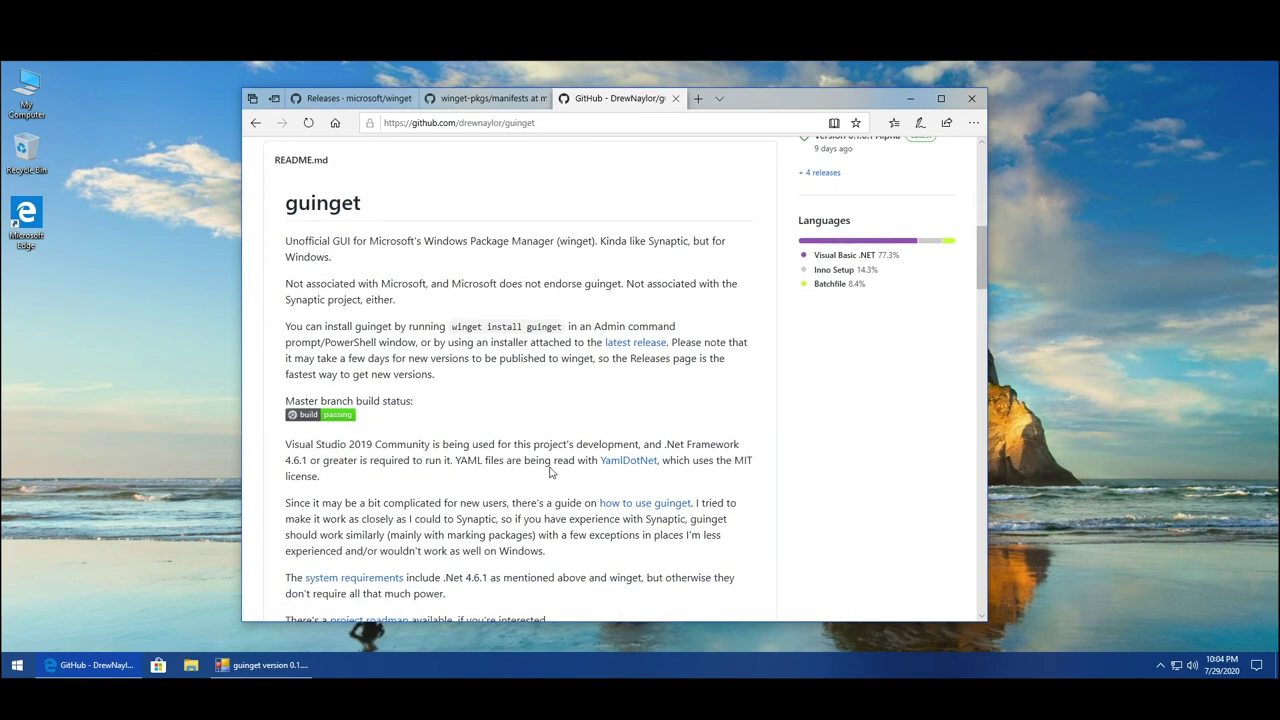
scroll(600, 450, "down", 4)
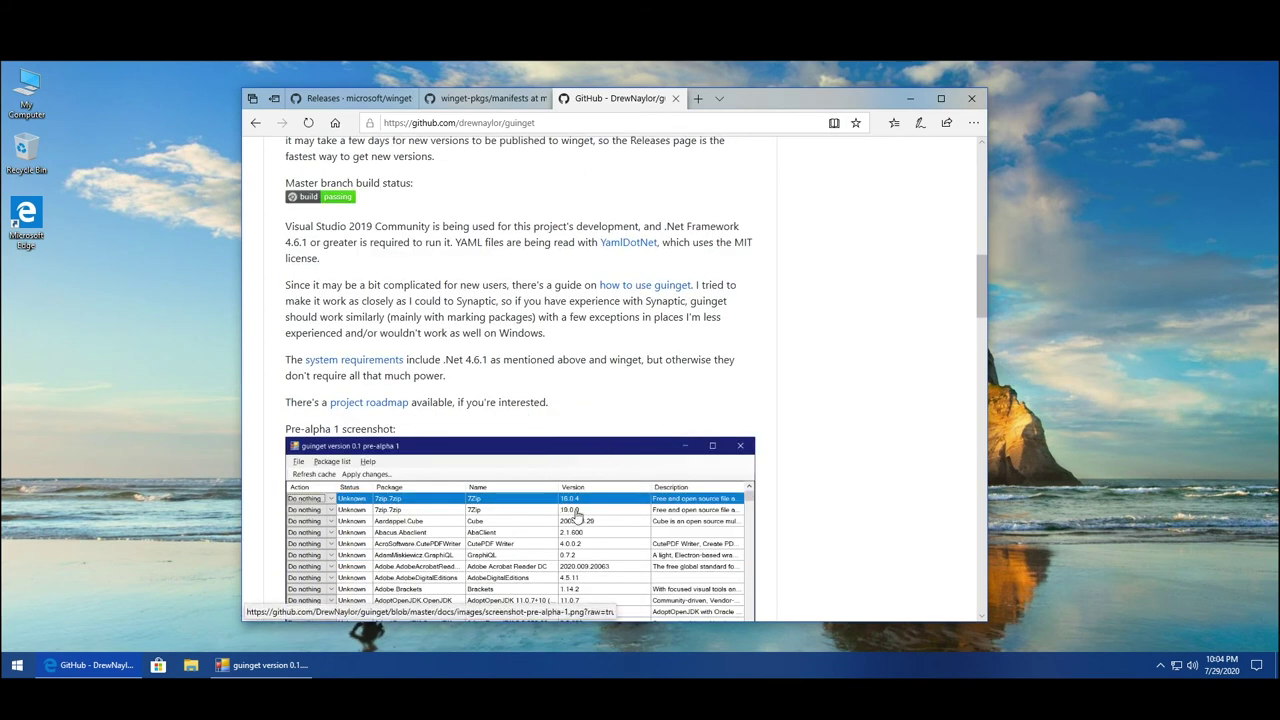
scroll(590, 520, "down", 4)
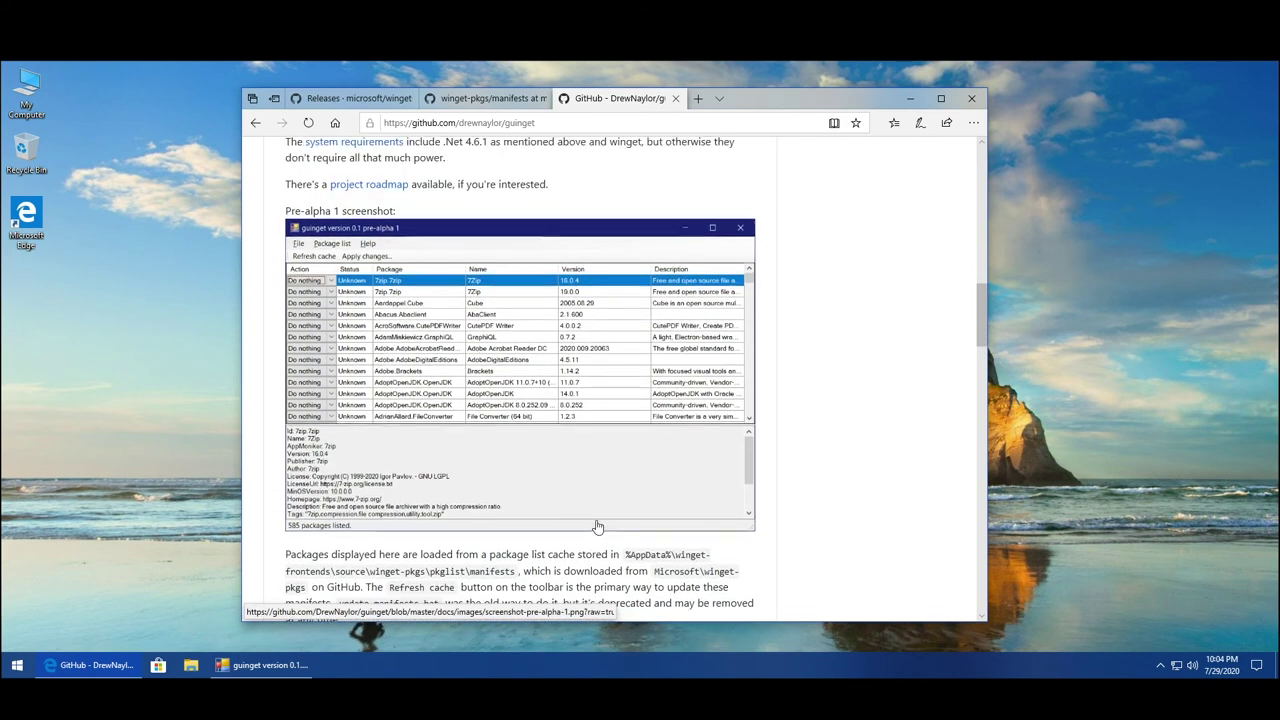
scroll(597, 527, "down", 1)
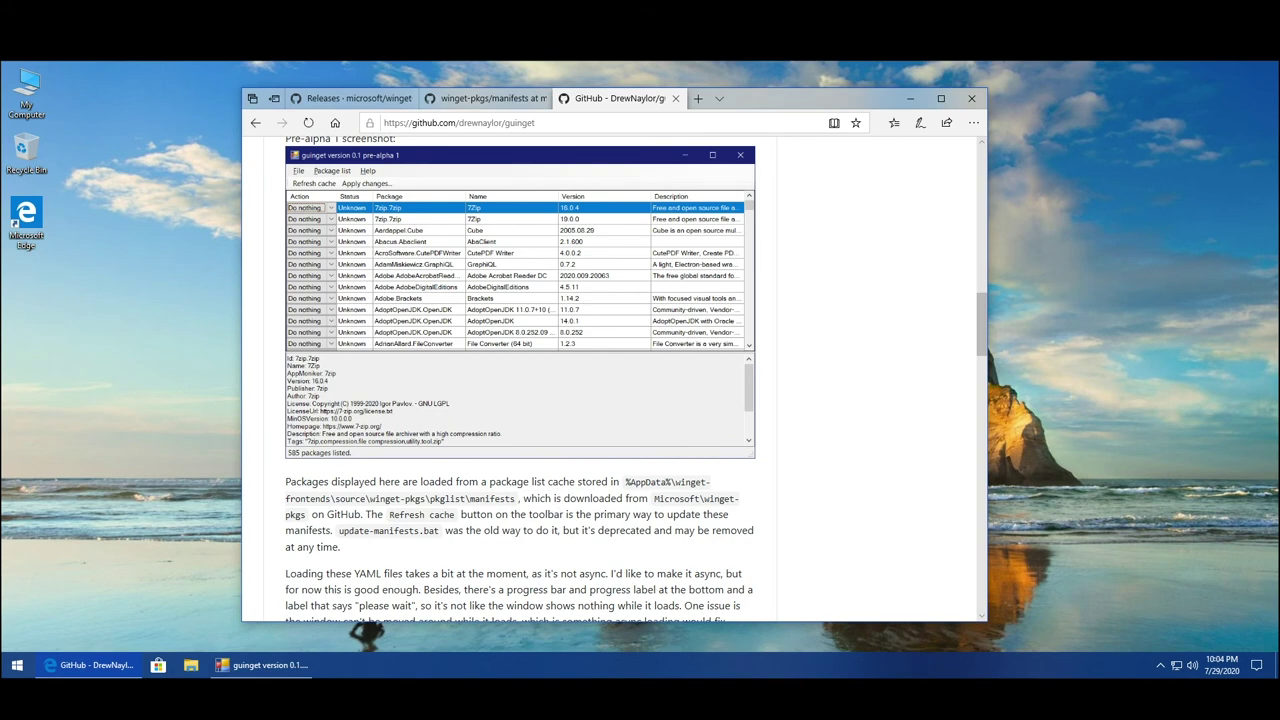
scroll(552, 472, "up", 2)
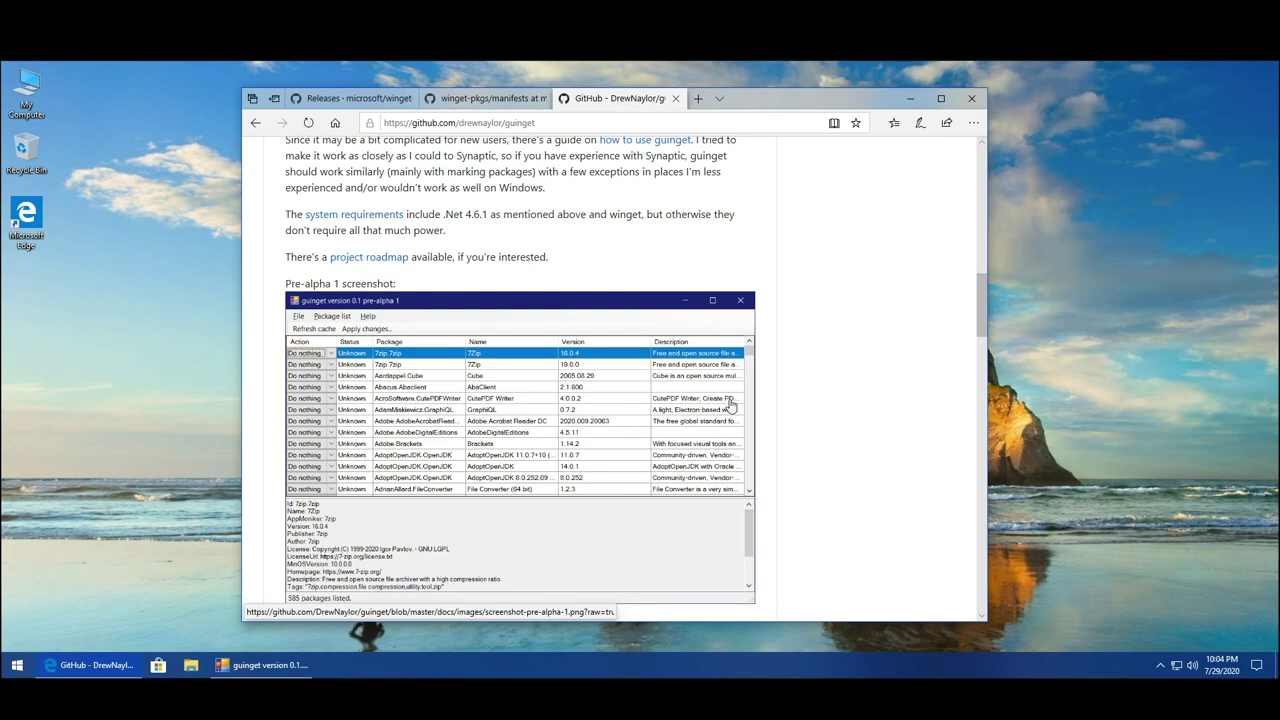
scroll(637, 399, "down", 2)
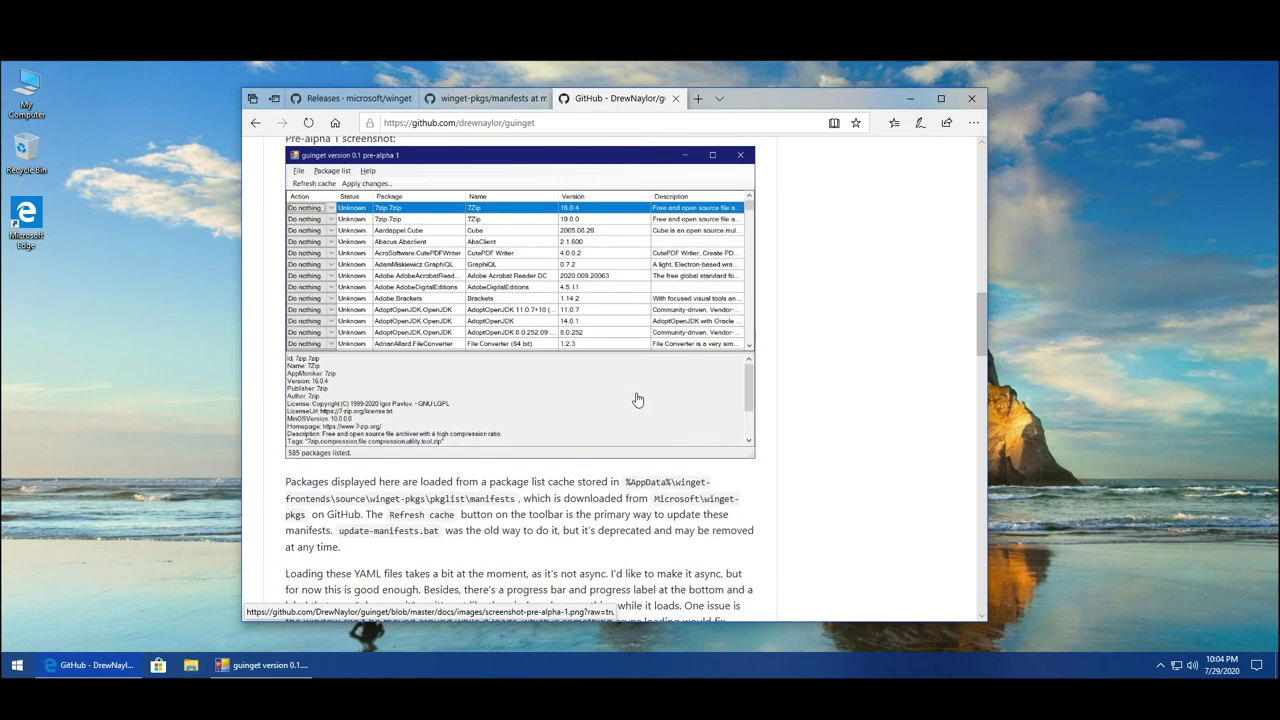
scroll(637, 399, "down", 1)
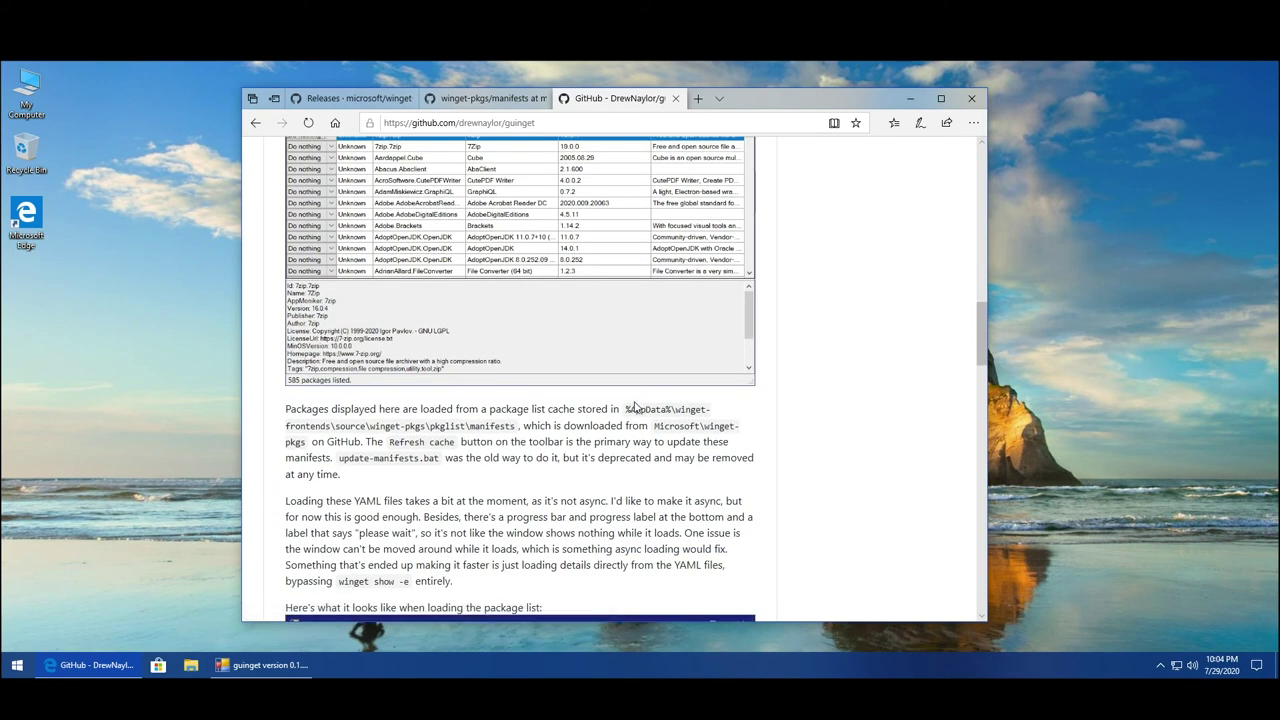
scroll(635, 403, "down", 3)
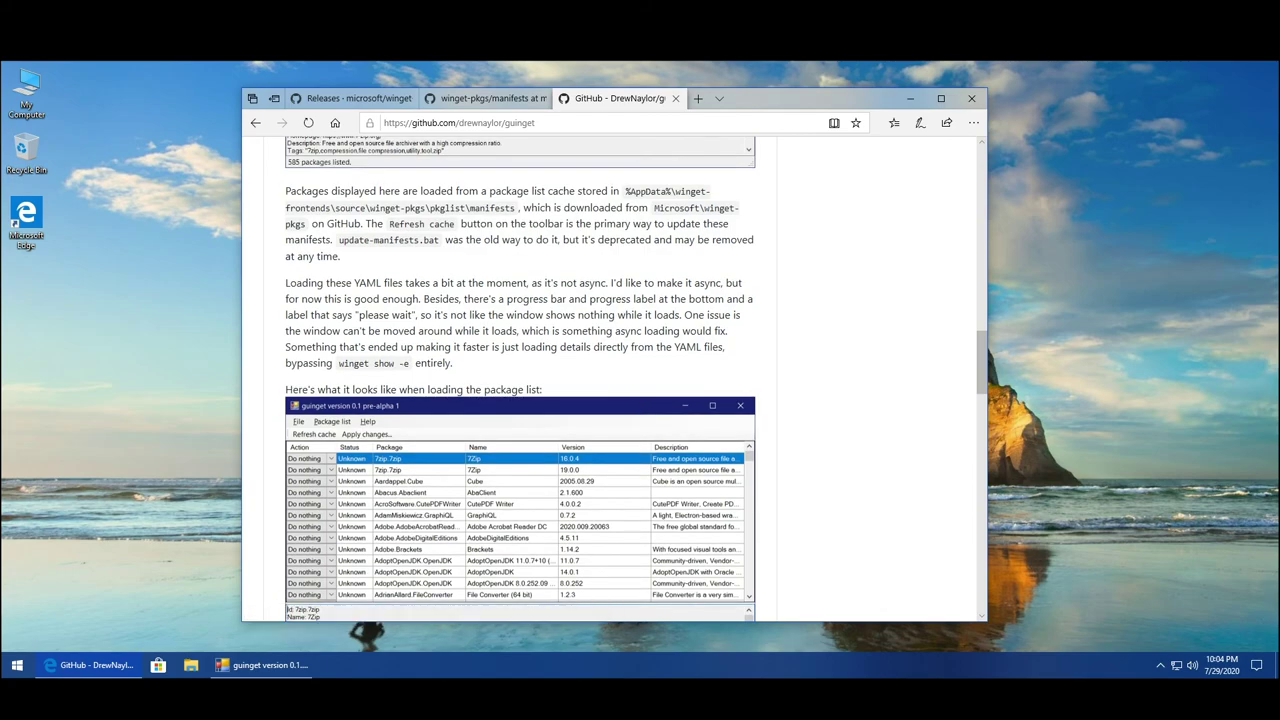
scroll(637, 400, "down", 7)
scroll(637, 400, "up", 7)
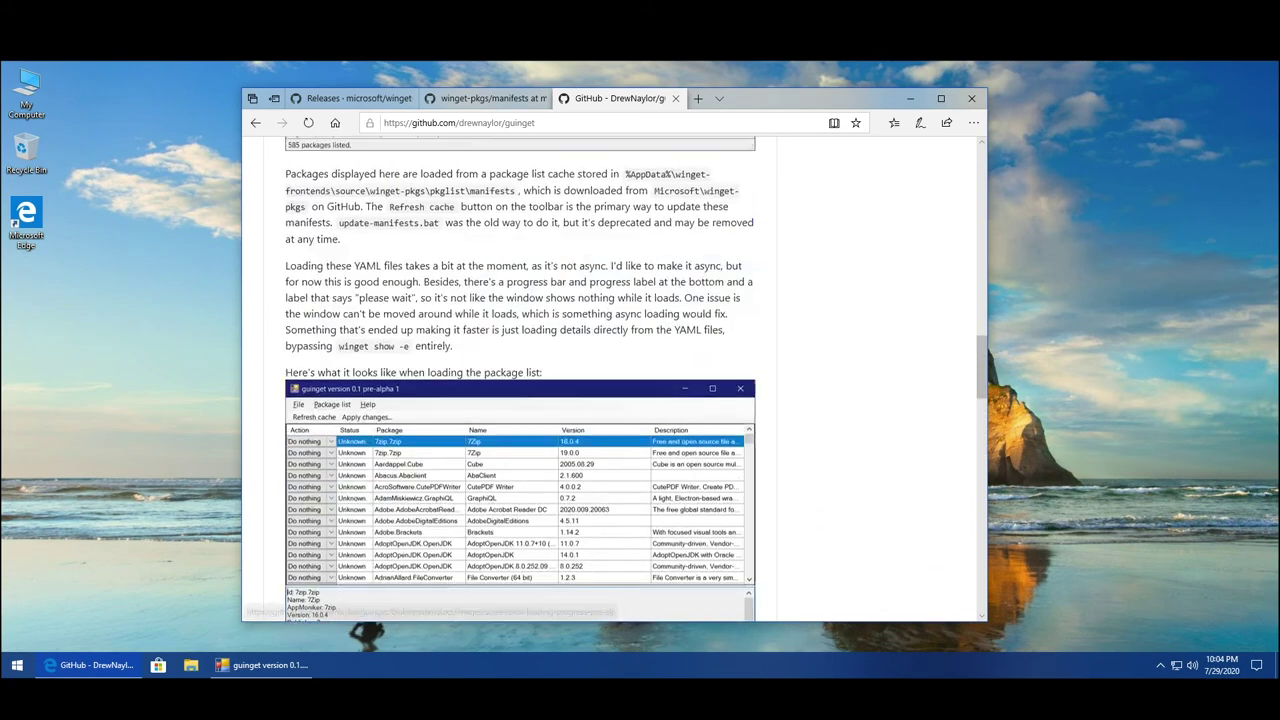
scroll(686, 336, "up", 11)
scroll(686, 336, "down", 9)
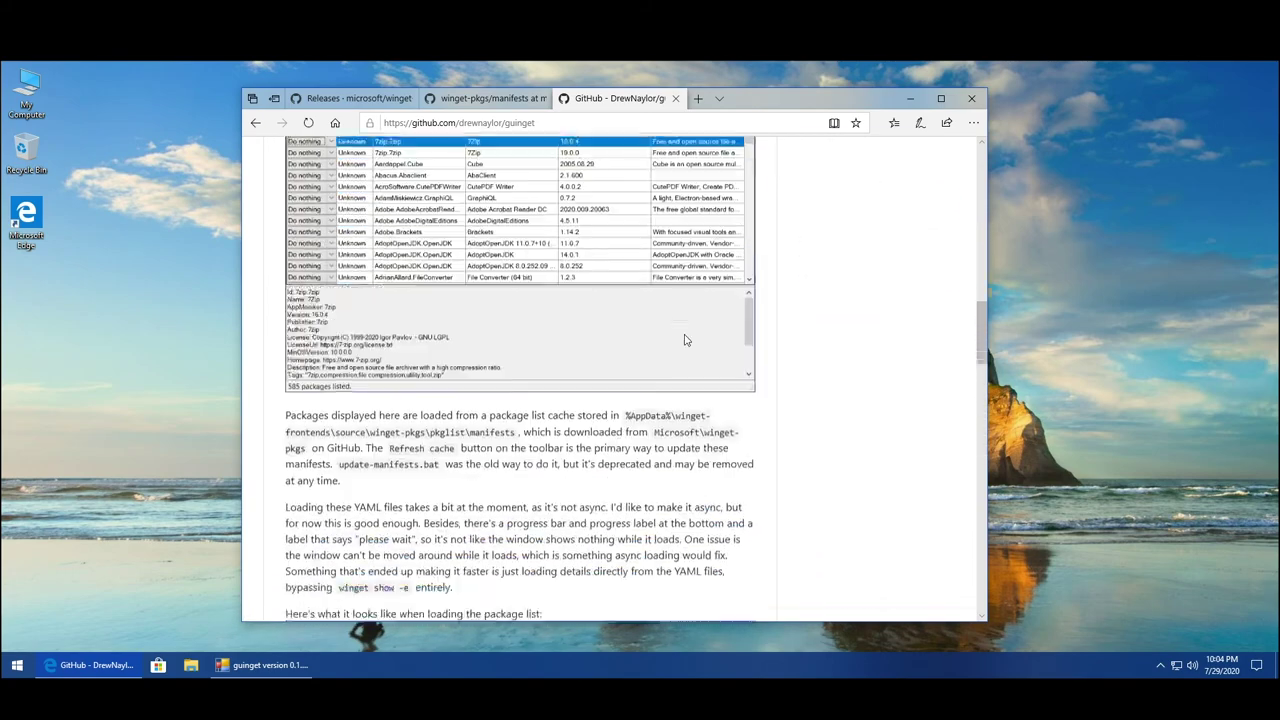
scroll(685, 340, "down", 3)
scroll(685, 340, "up", 9)
scroll(685, 340, "down", 1)
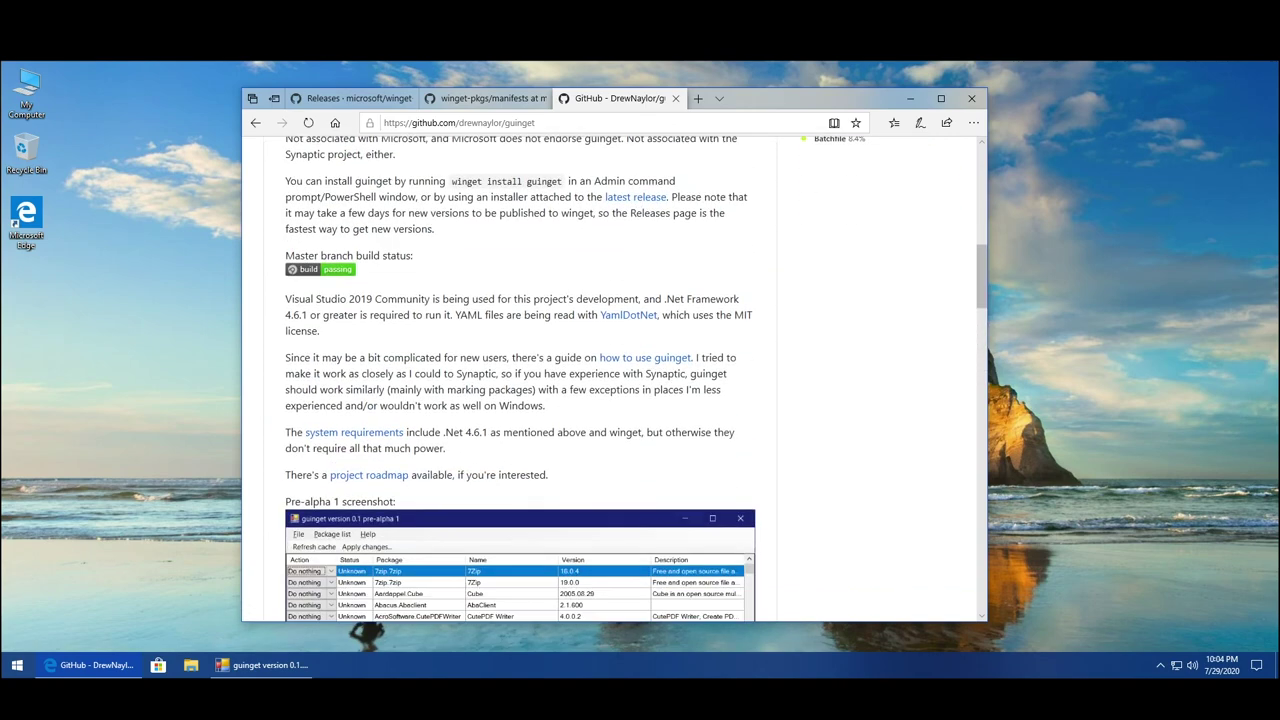
Open the project roadmap linked in the README and read the planned features through Version 0.1.3 Alpha.
left_click(369, 477)
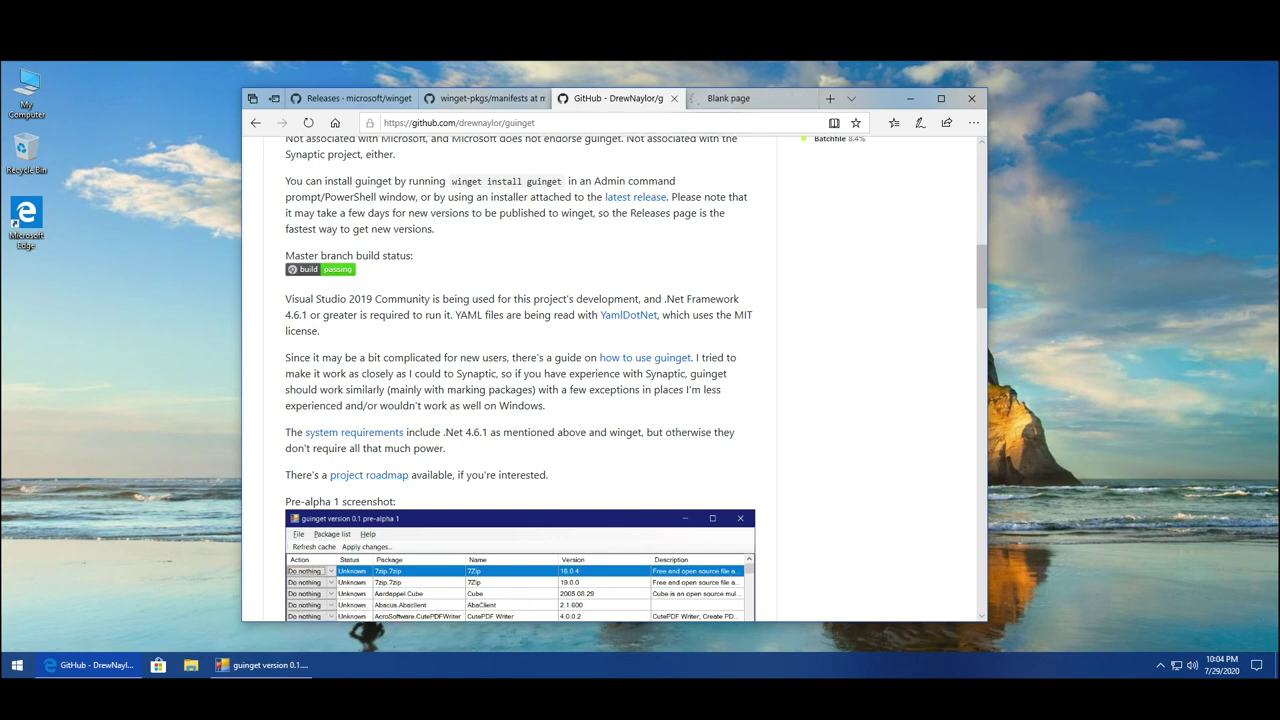
scroll(575, 402, "down", 4)
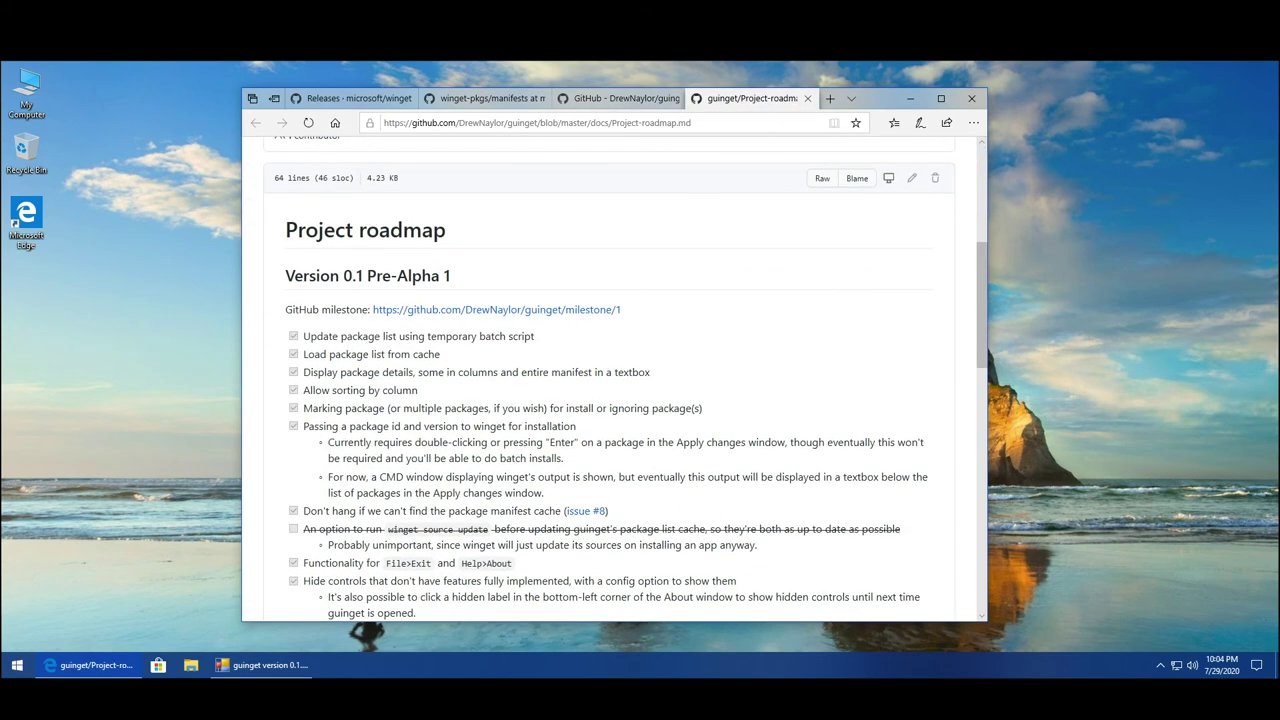
scroll(368, 338, "down", 6)
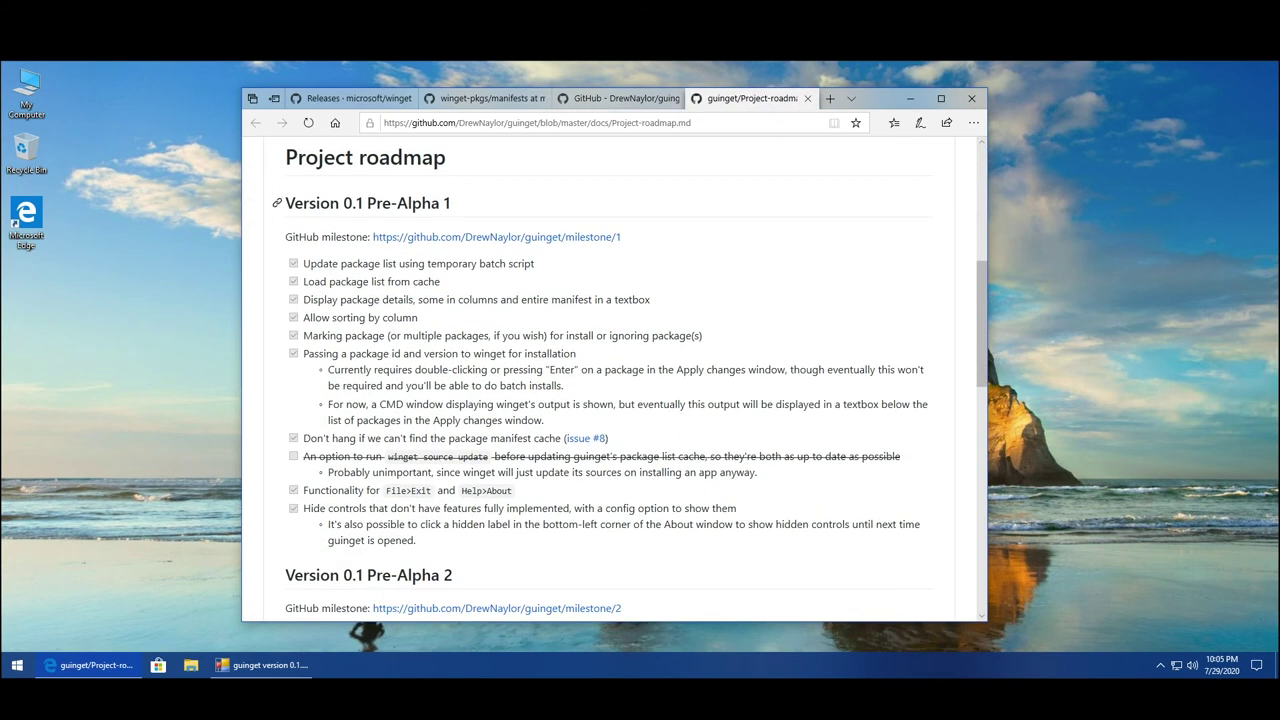
scroll(349, 383, "down", 3)
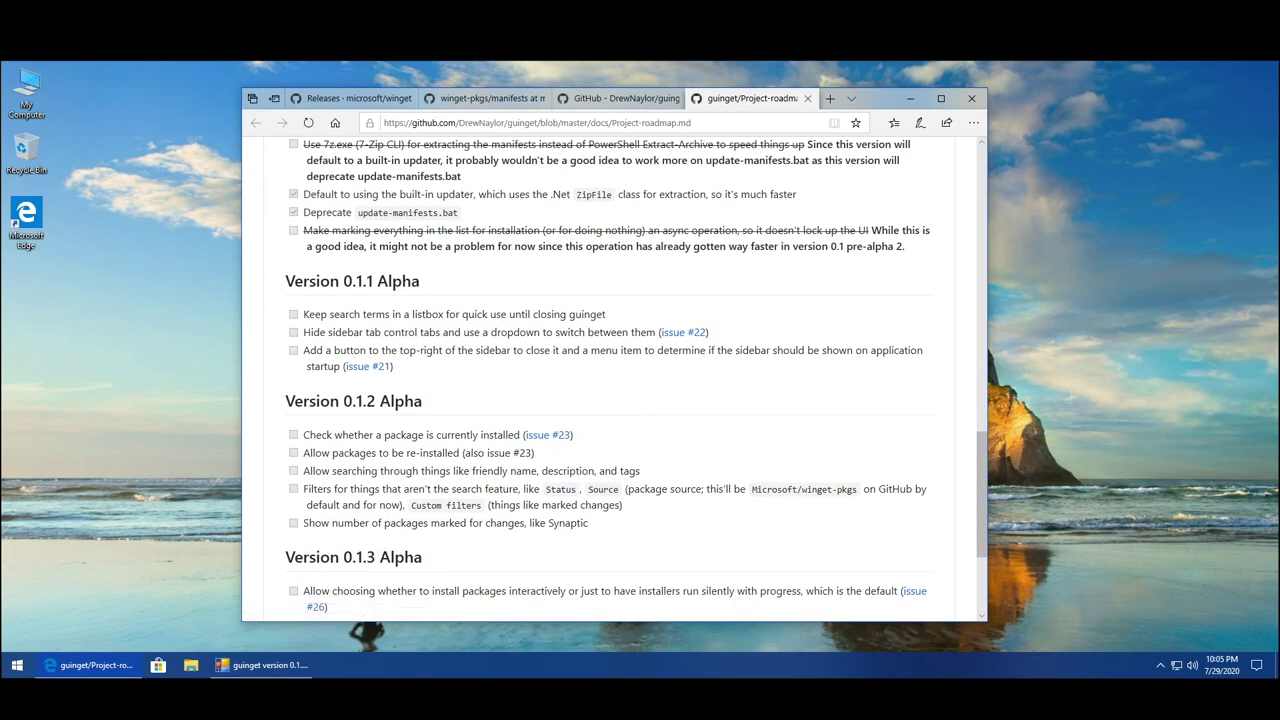
Read the roadmap up to Version 0.2 Beta, close it, and review the README's guinget installation instructions.
scroll(367, 366, "down", 2)
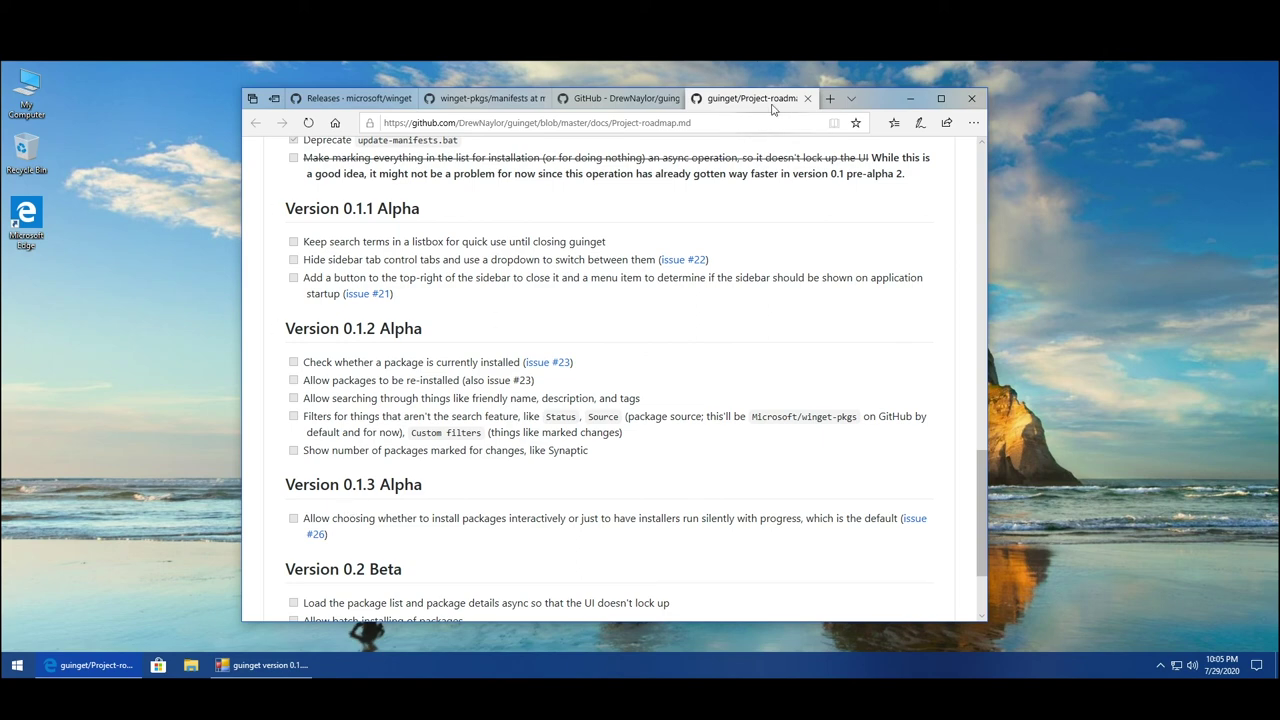
left_click(807, 98)
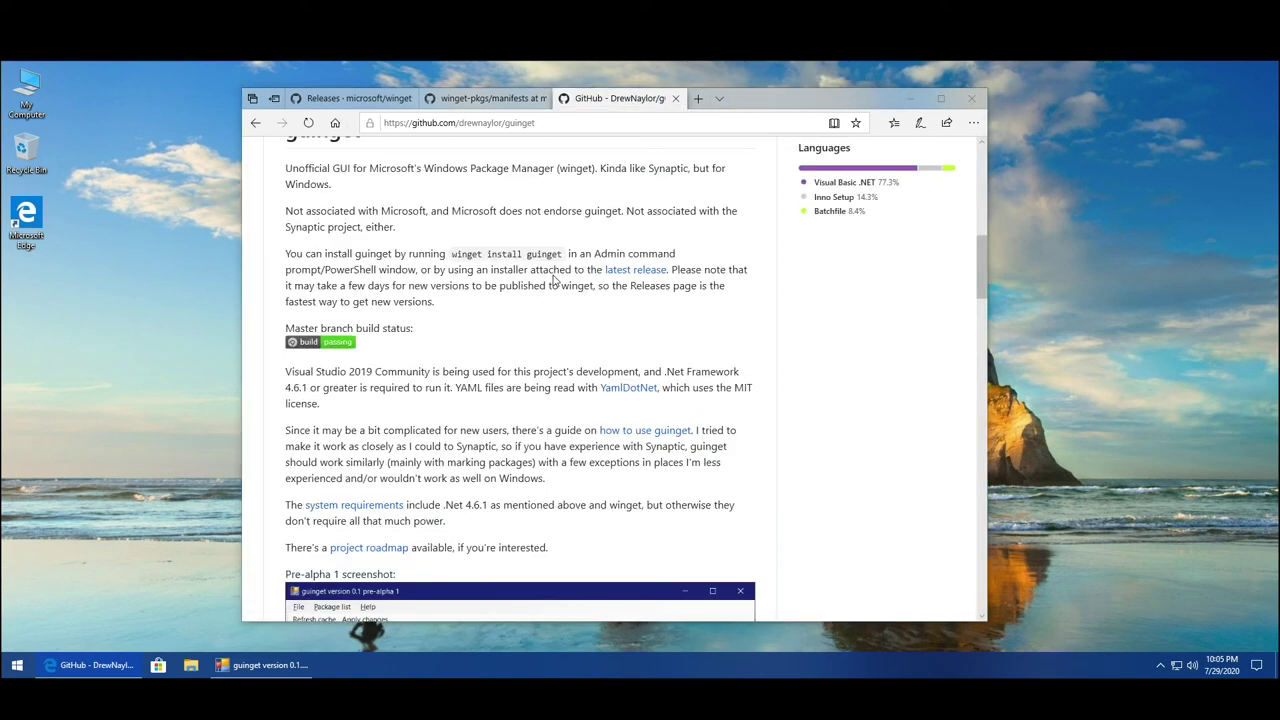
left_click_drag(450, 254, 601, 272)
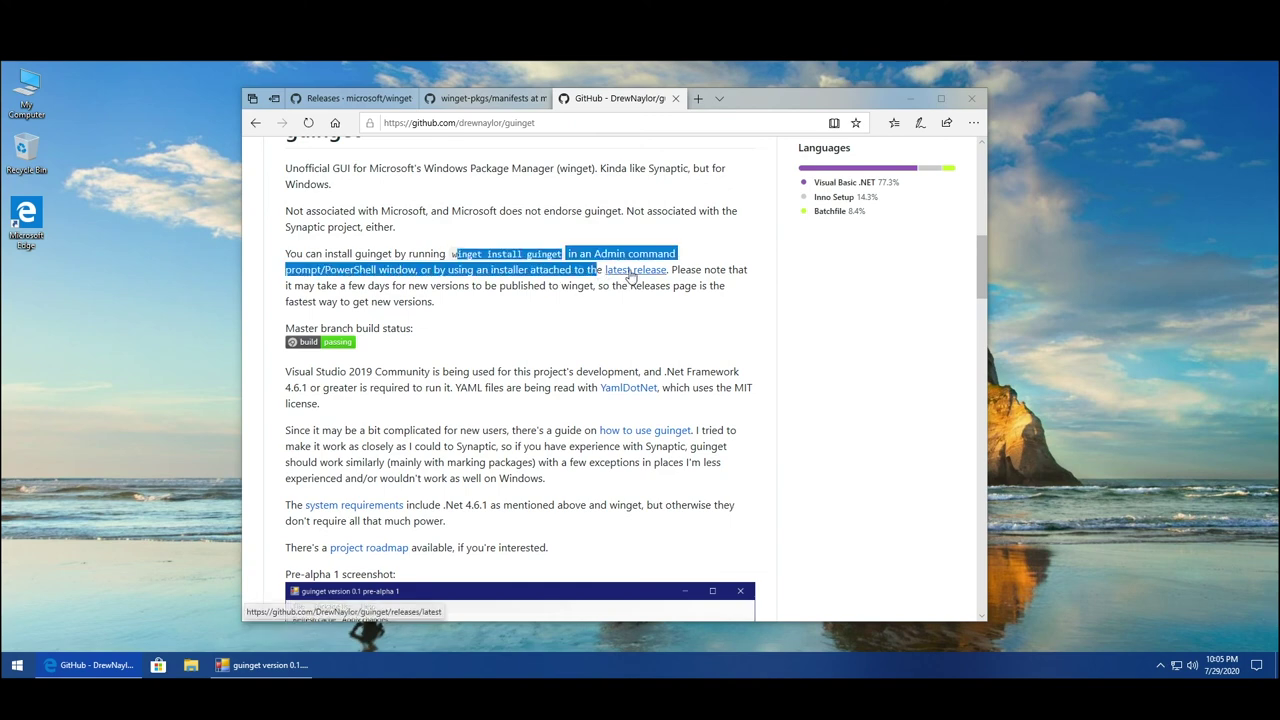
left_click(633, 306)
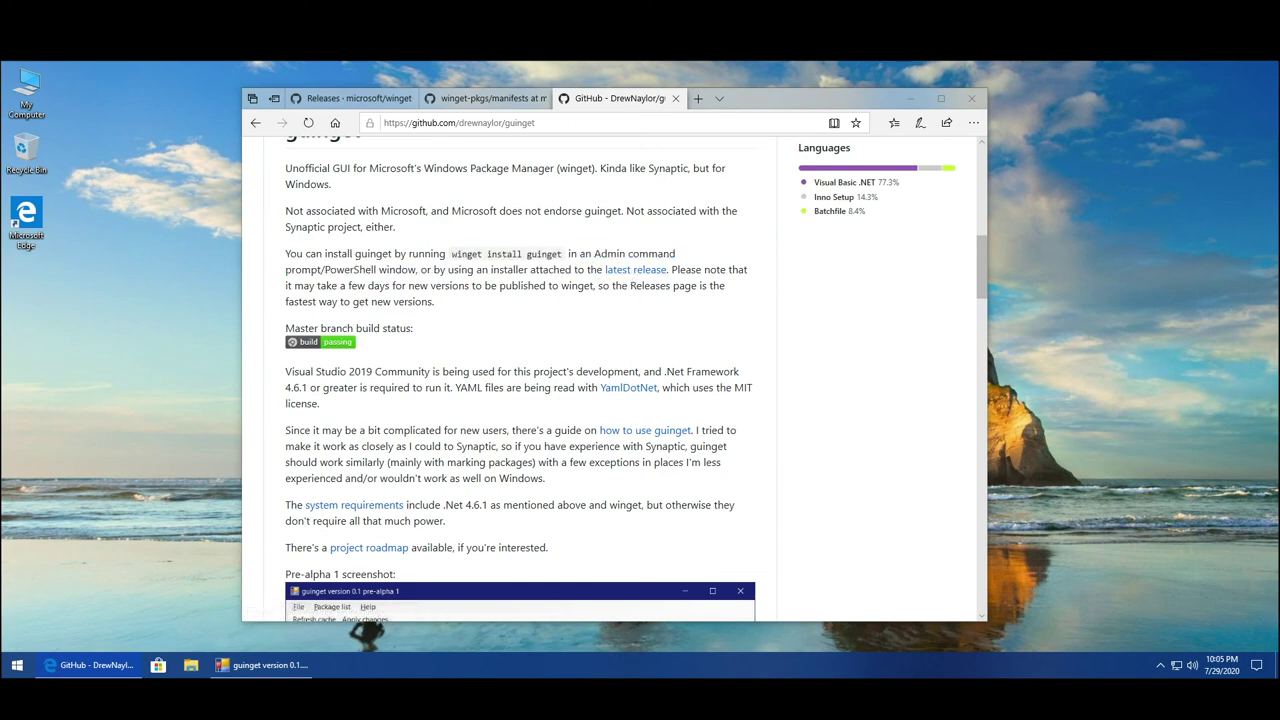
Open guinget's latest release in a separate tab, read the Version 0.1.0.1 Alpha changelog, and close it.
middle_click(633, 275)
left_click(727, 99)
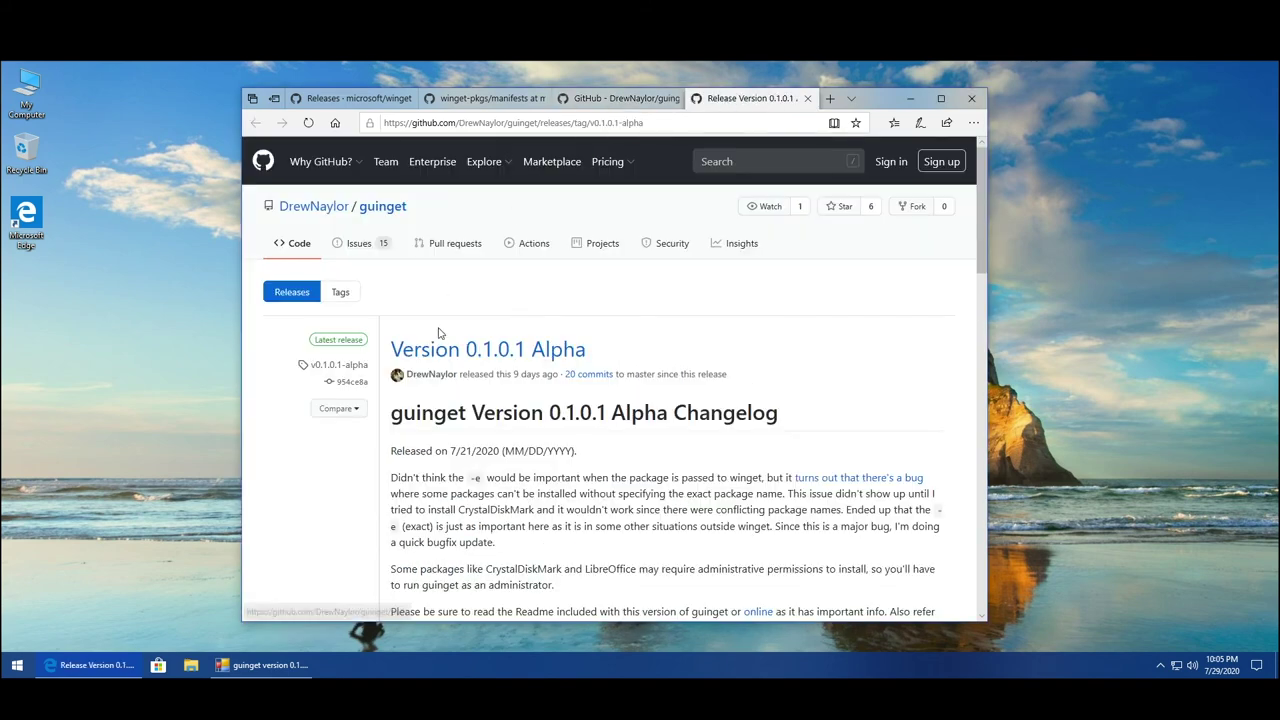
scroll(337, 426, "down", 1)
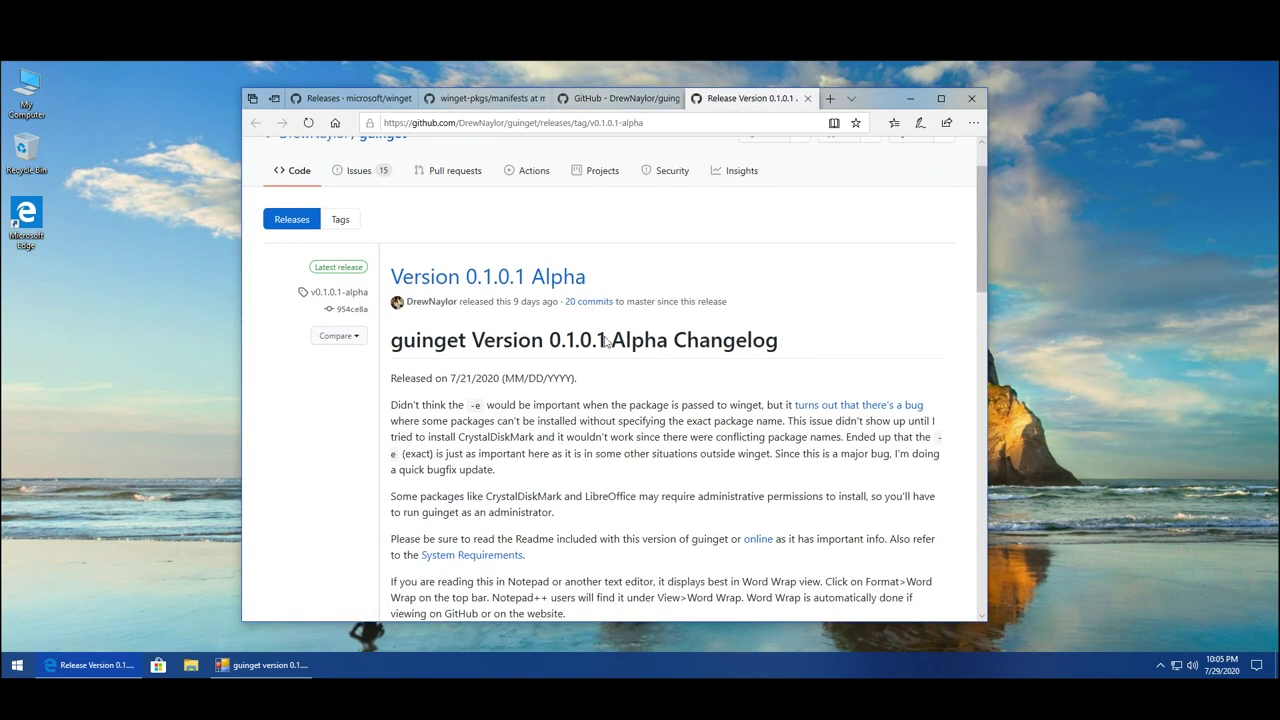
middle_click(767, 100)
Open the how to use guinget guide from the README and read the sections on refreshing the package cache.
middle_click(612, 436)
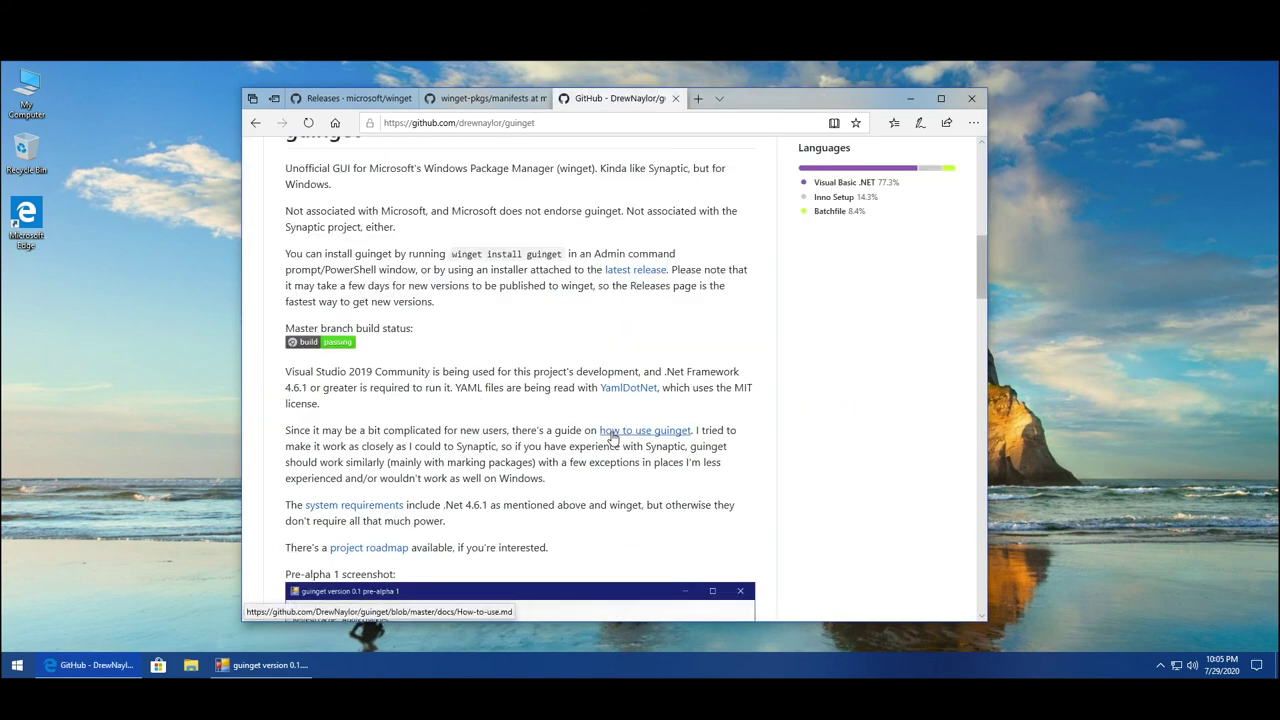
left_click(748, 98)
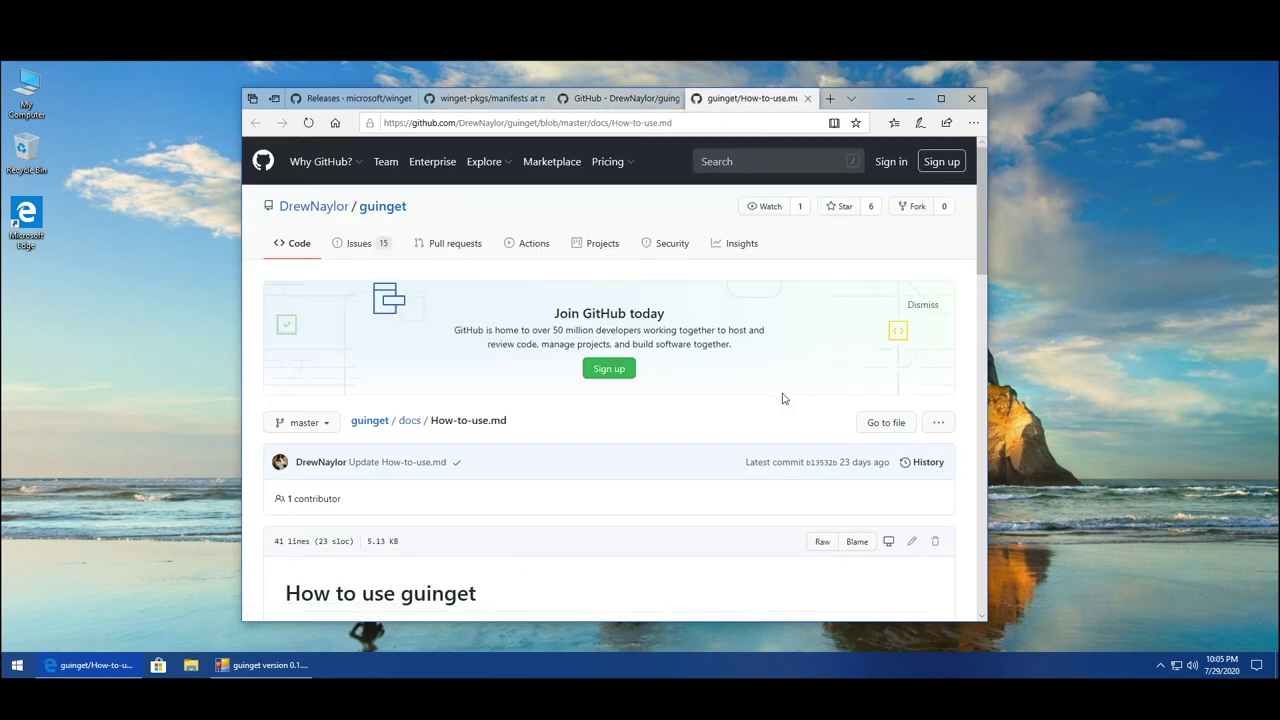
scroll(763, 398, "down", 5)
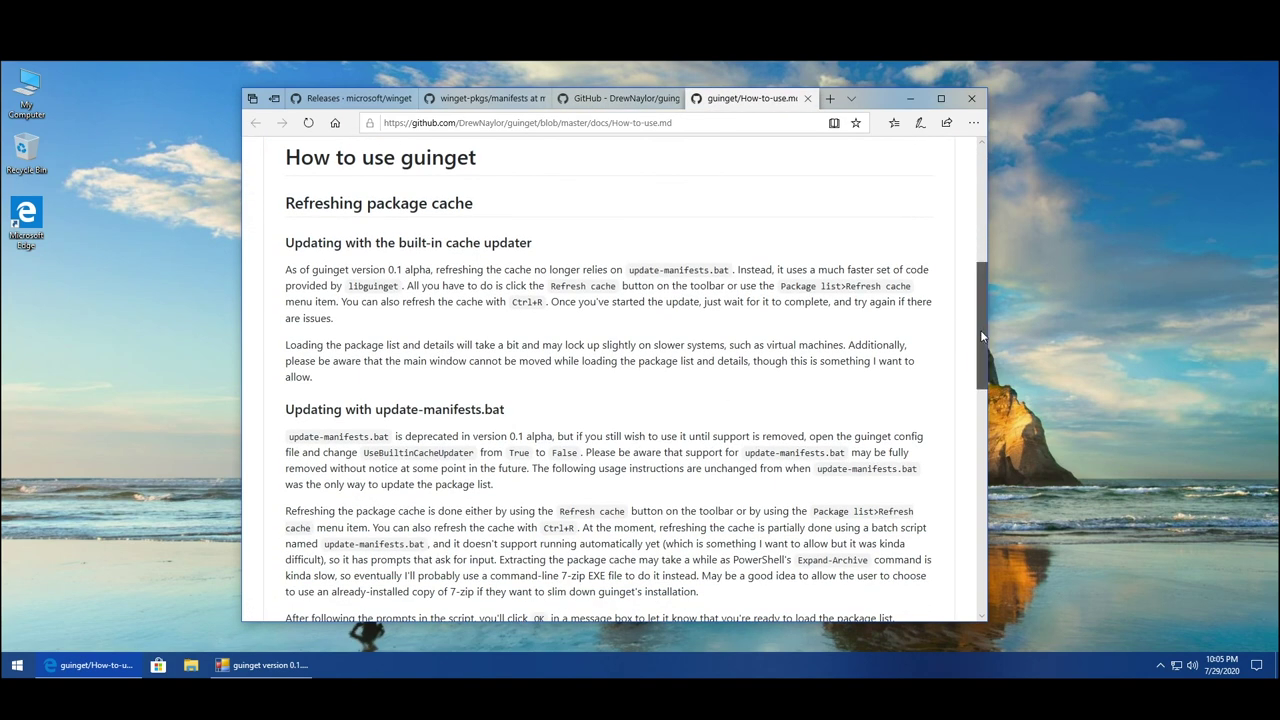
left_click_drag(980, 330, 979, 490)
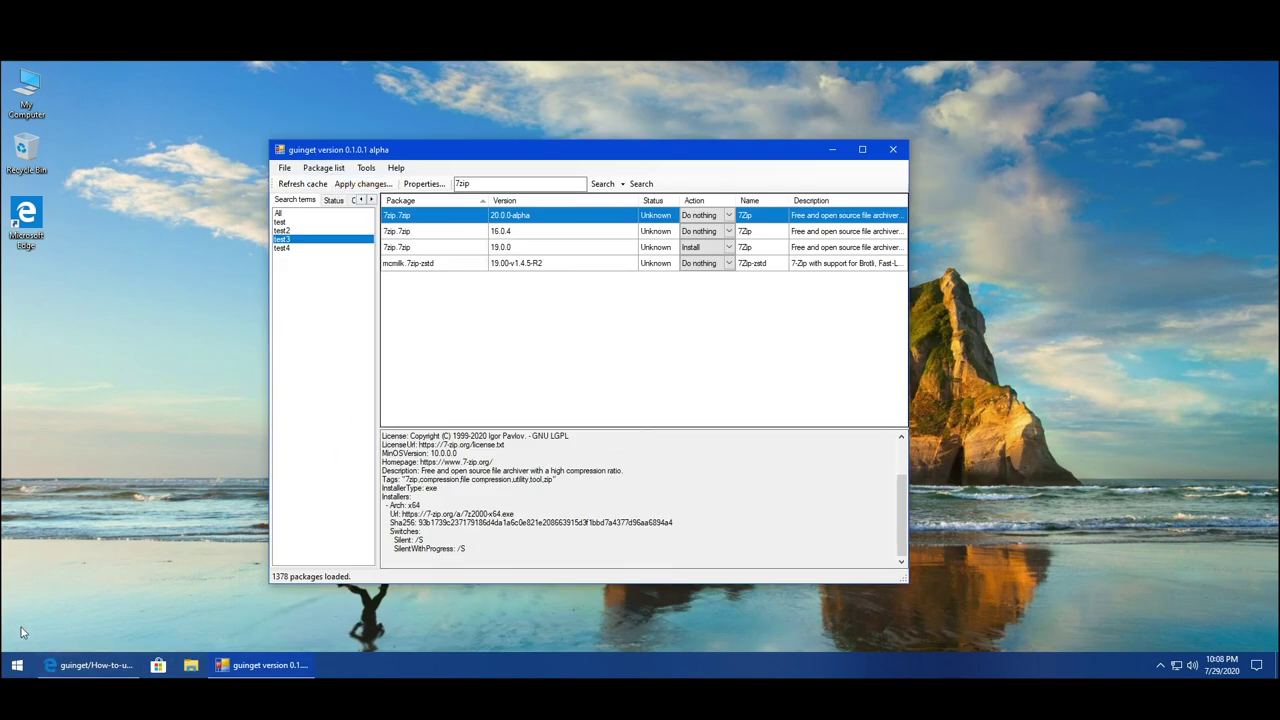
Switch to Microsoft Edge and review the Windows Package Manager v0.1.42101 Preview notes on the winget-cli releases page.
left_click(88, 665)
left_click(378, 101)
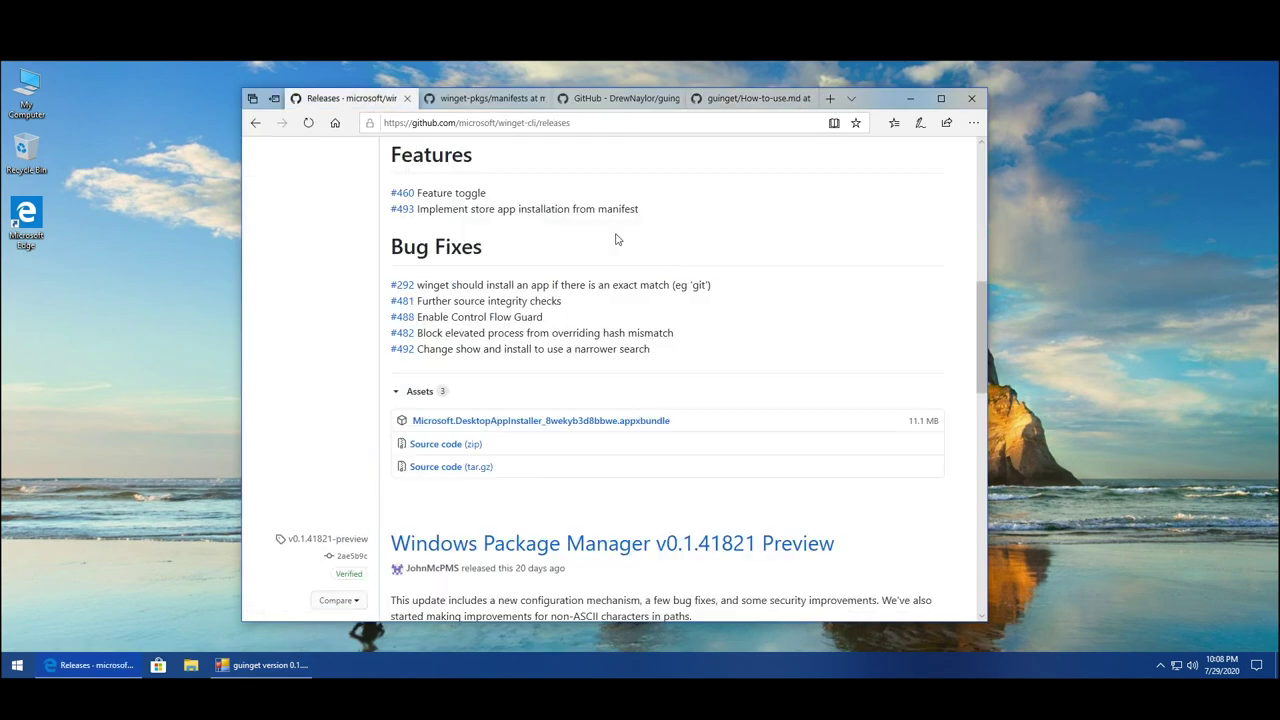
scroll(443, 170, "up", 8)
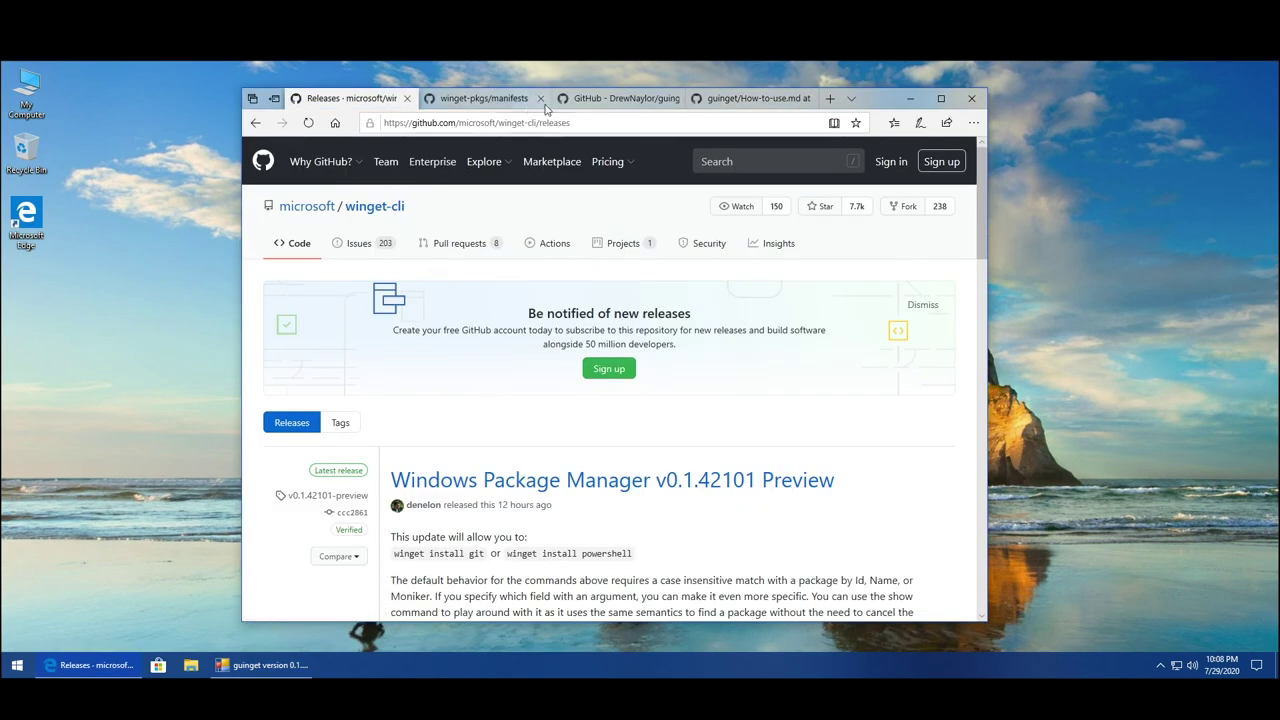
scroll(497, 255, "down", 2)
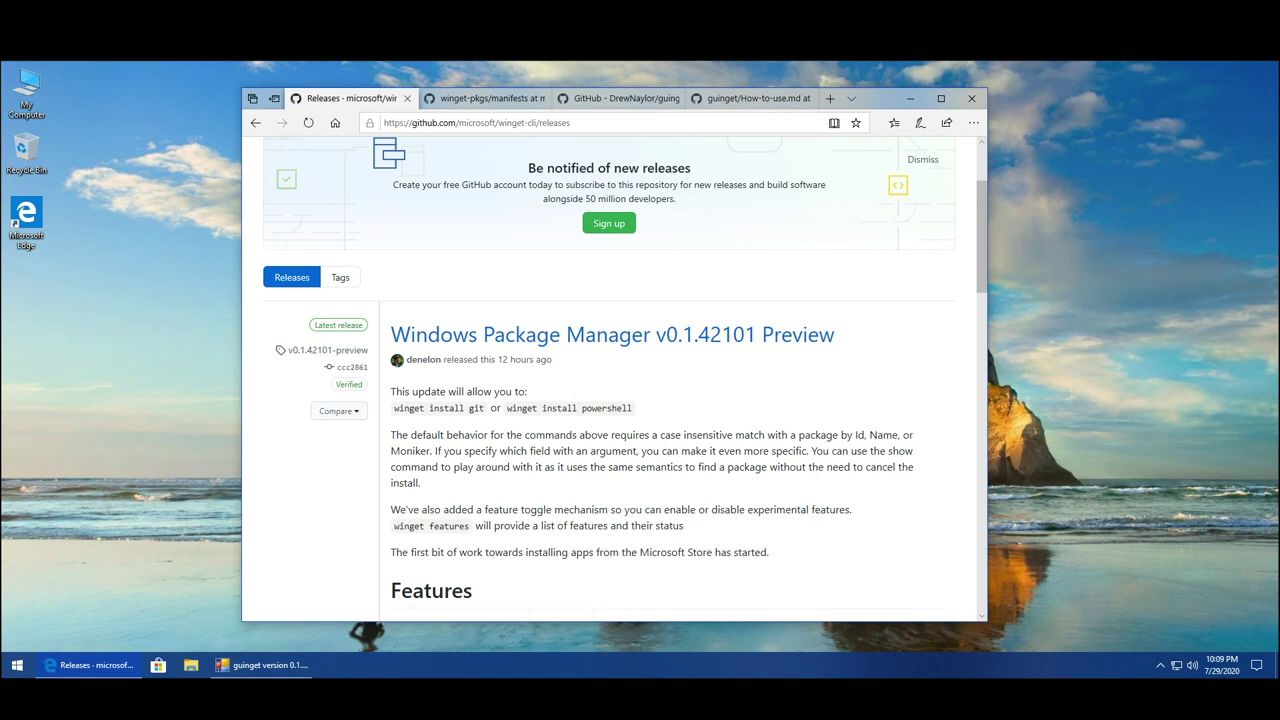
Return to guinget's GitHub repository and review its file list, releases and the winget install guinget command in the README.
left_click(600, 98)
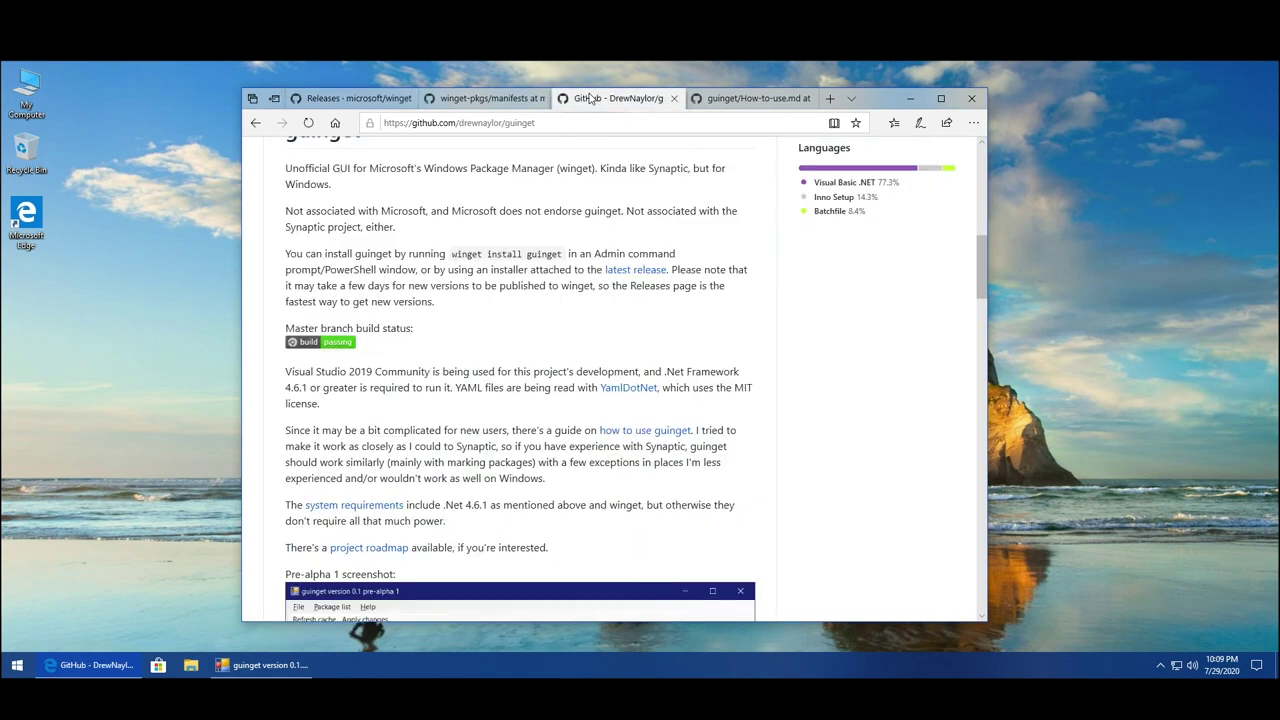
scroll(562, 300, "up", 2)
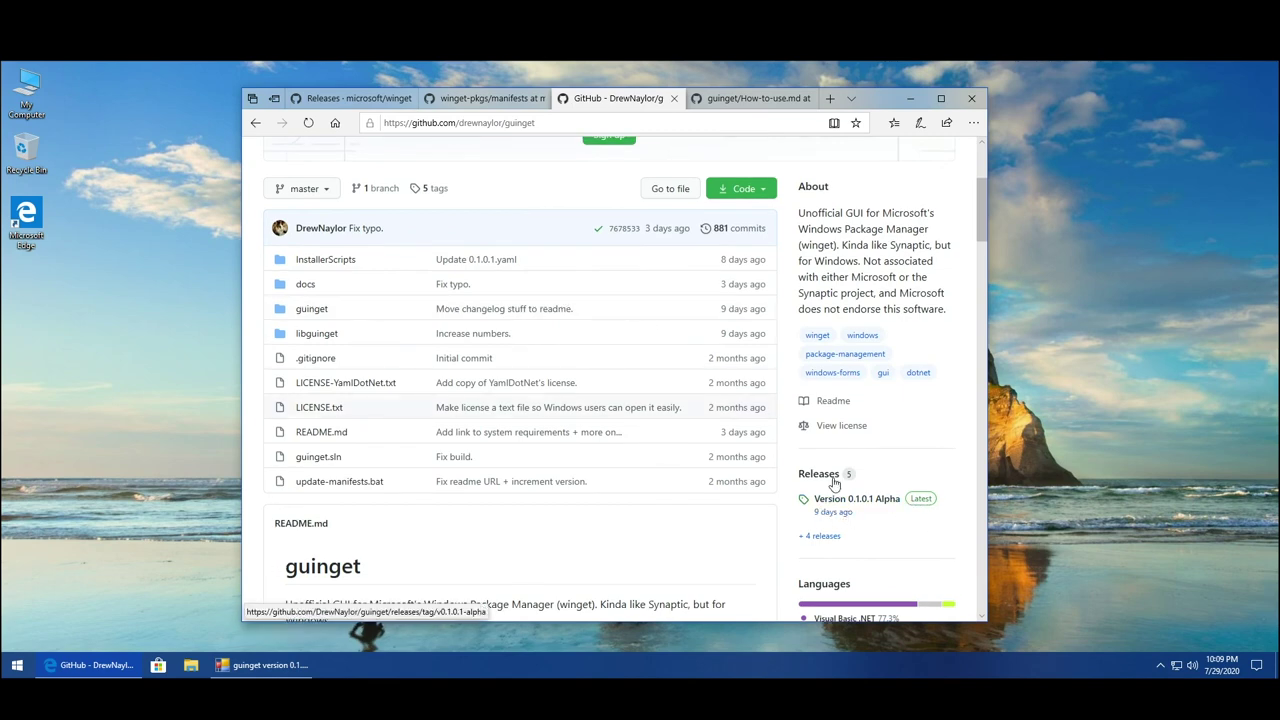
scroll(837, 482, "down", 1)
scroll(509, 380, "down", 1)
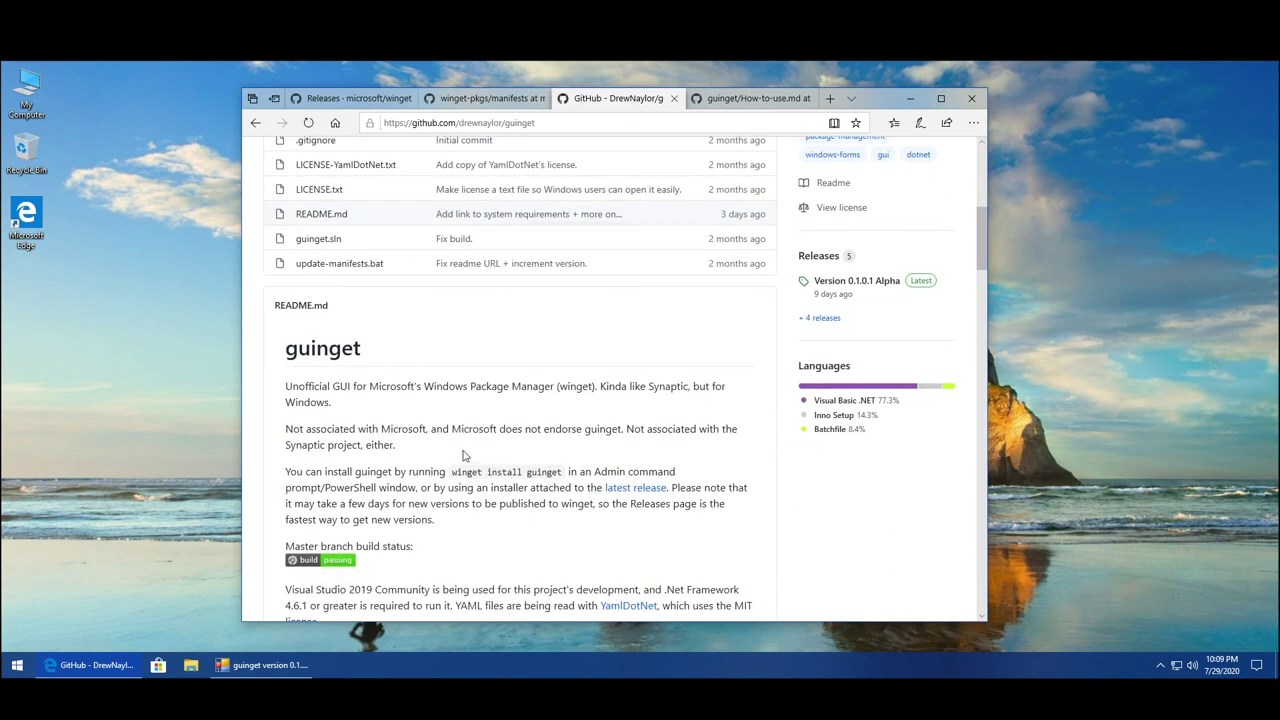
left_click_drag(452, 478, 563, 476)
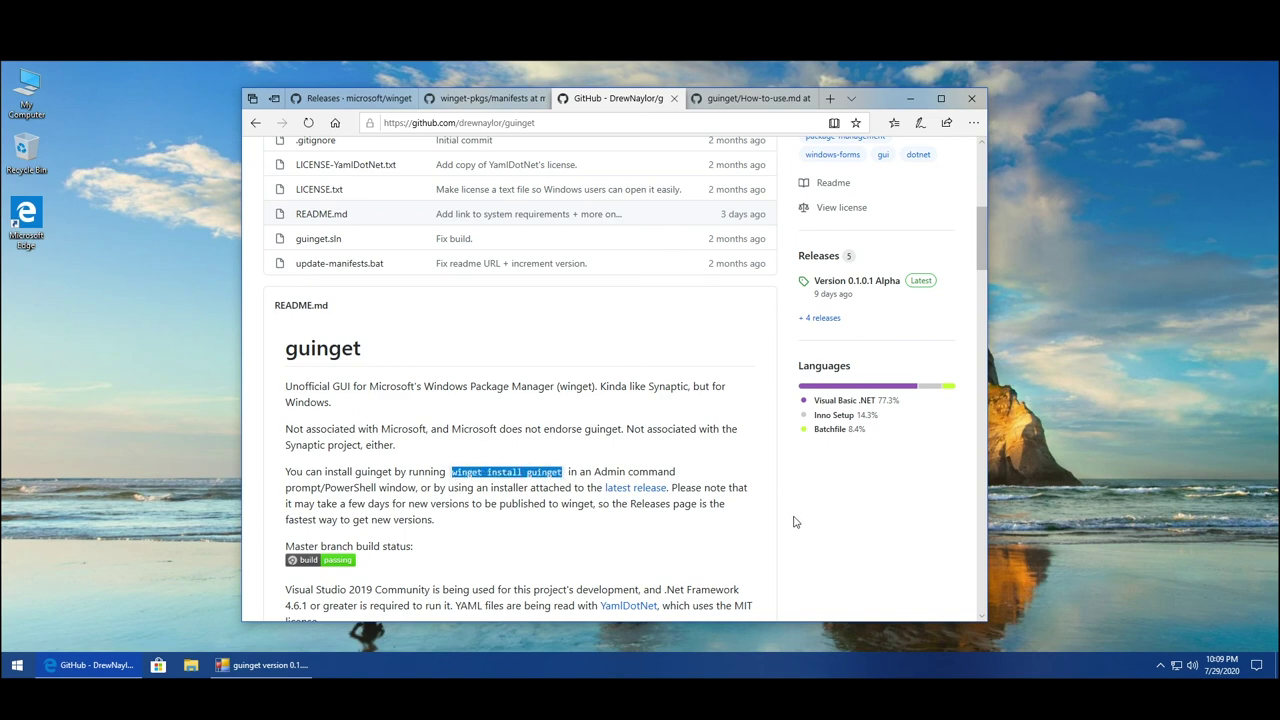
left_click(794, 522)
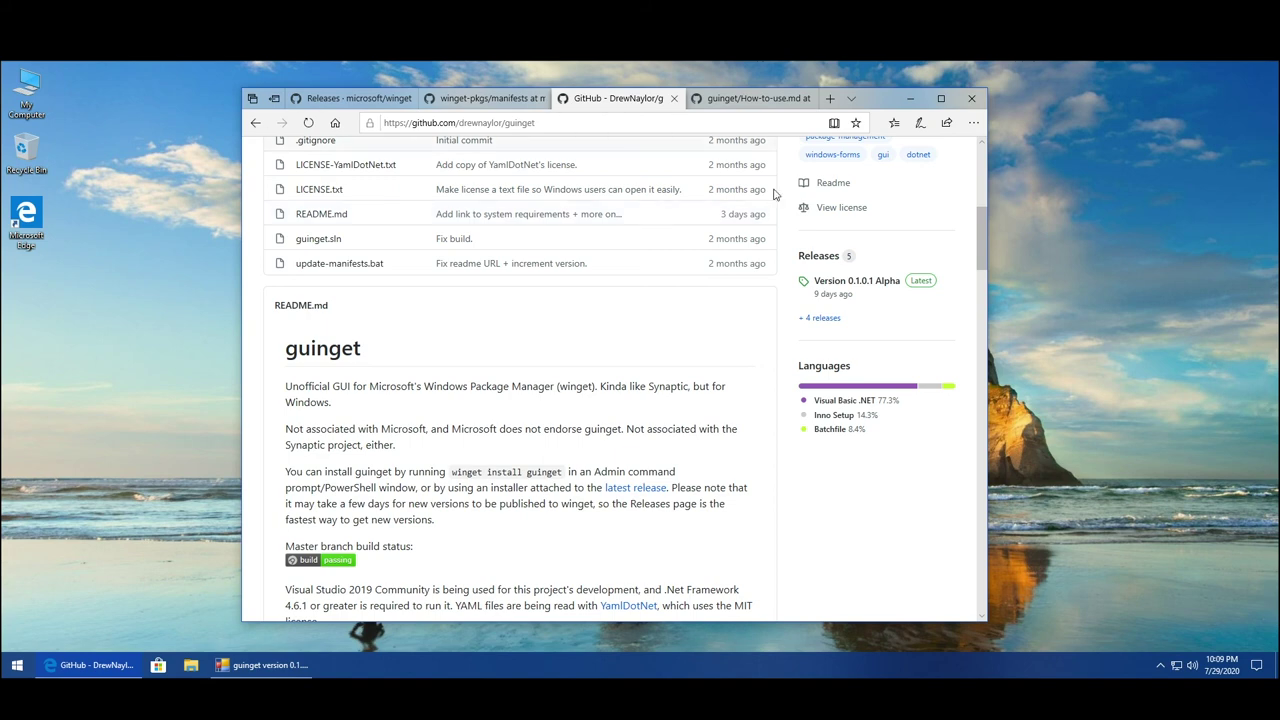
Minimize guinget, read through the open issues in its GitHub repository, and filter them by the bug label.
key("alt+Tab")
left_click(830, 150)
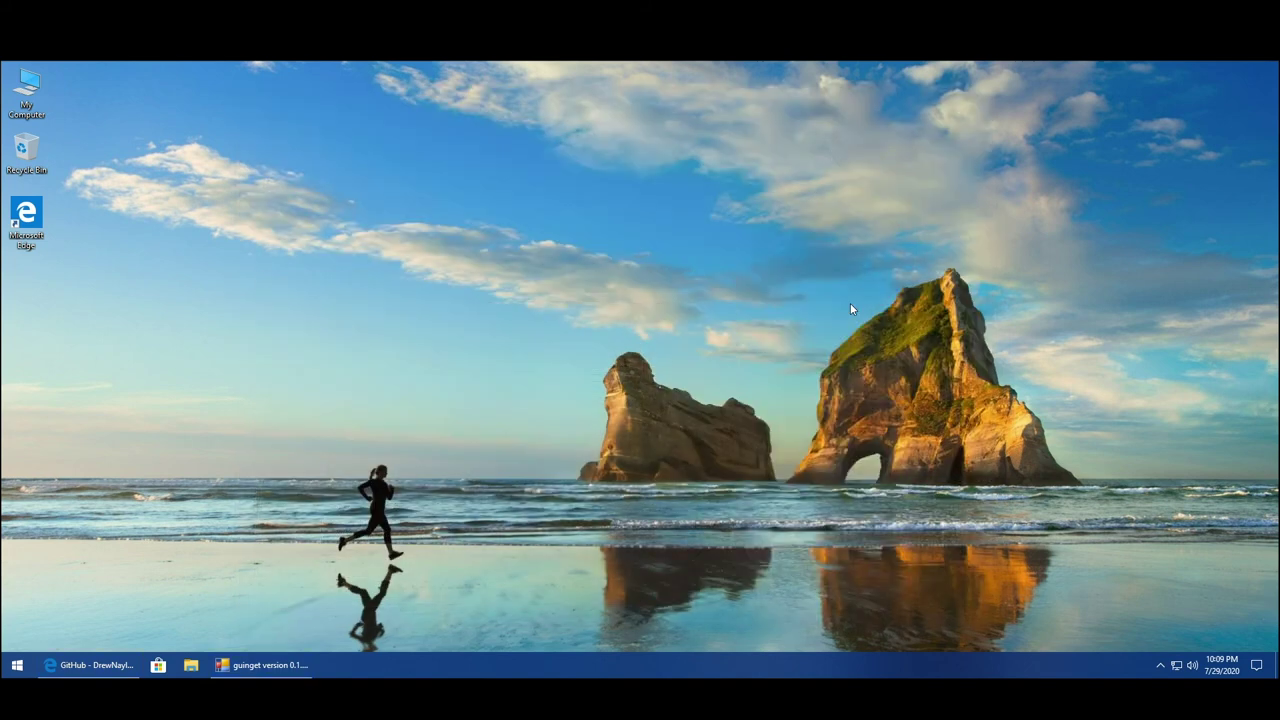
left_click(114, 664)
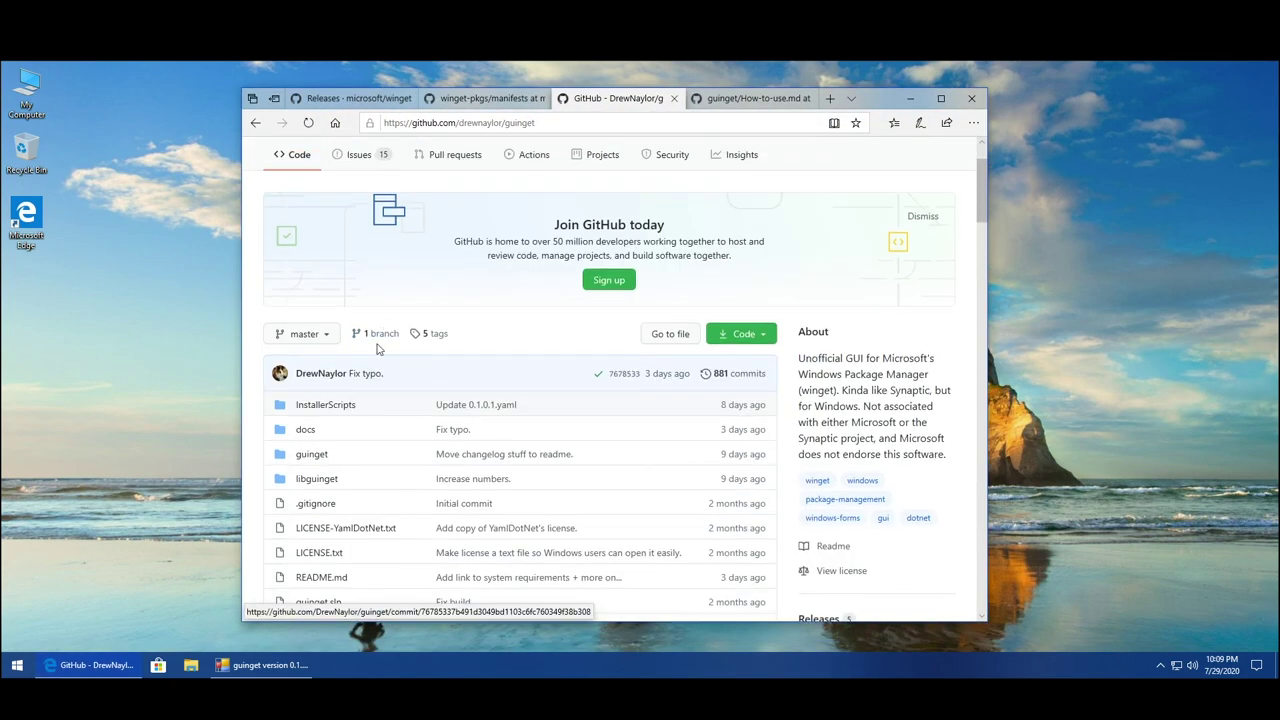
scroll(388, 326, "up", 2)
left_click(364, 252)
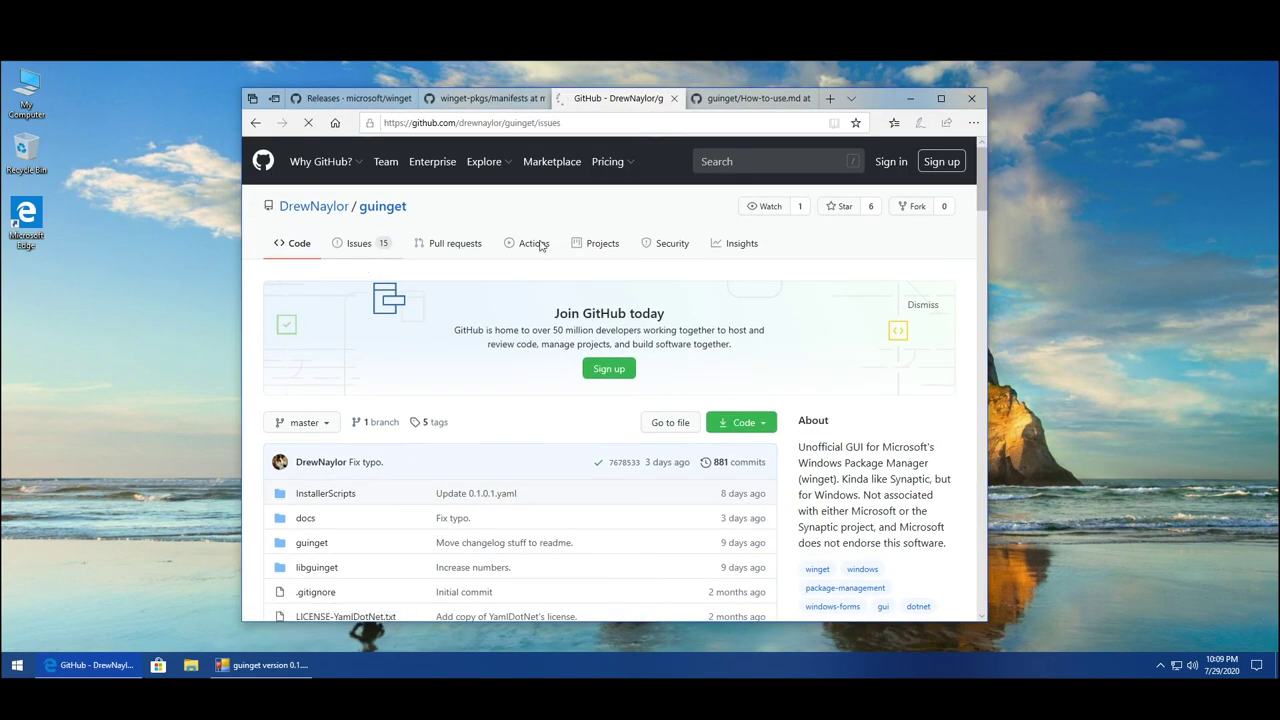
scroll(928, 294, "down", 3)
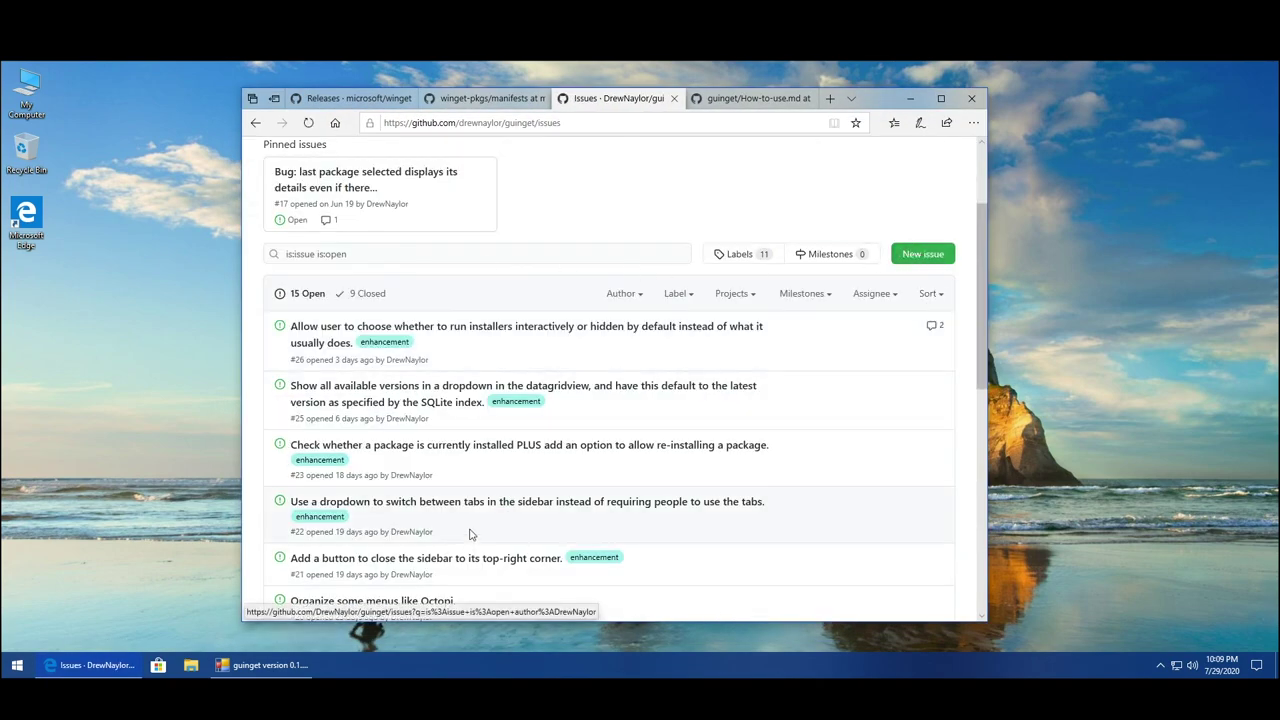
scroll(477, 515, "down", 7)
scroll(483, 497, "up", 10)
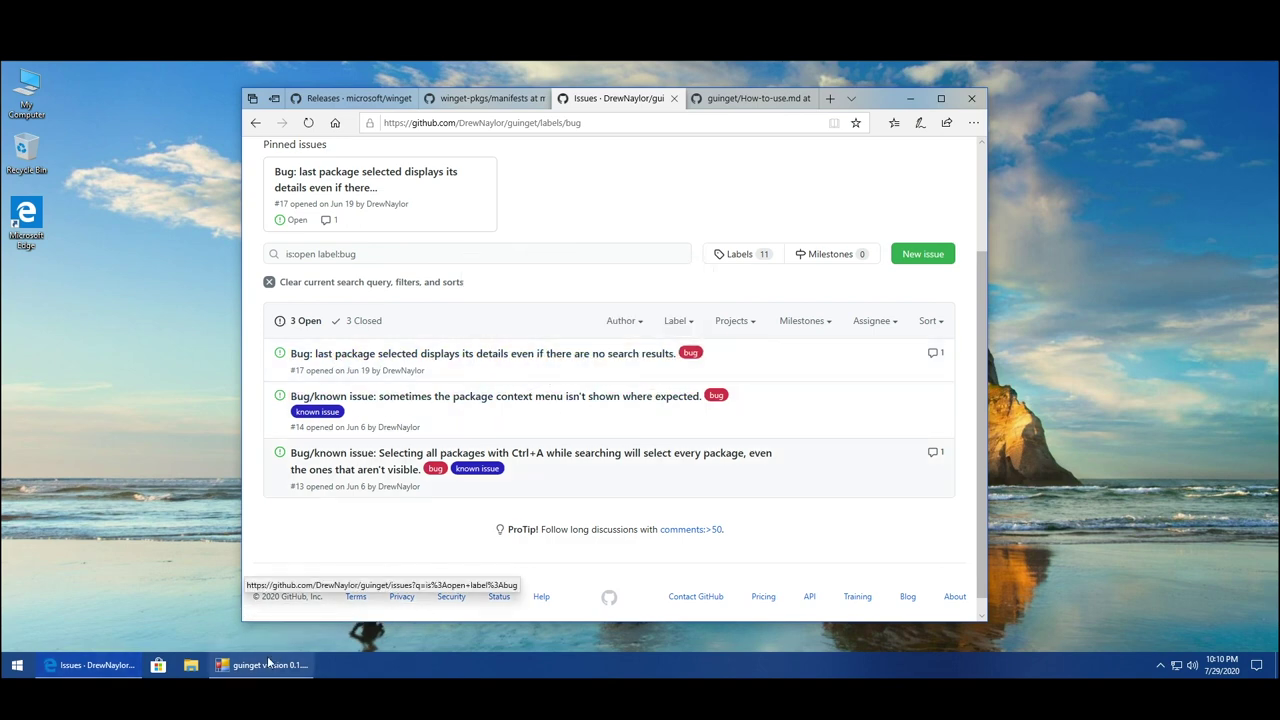
Switch to guinget, search for jksfkjdjf to demonstrate the no-results details bug, and return to the bug issues in Edge.
key("alt+Tab")
key("ctrl+a")
type("jksfkjdjf")
key("Return")
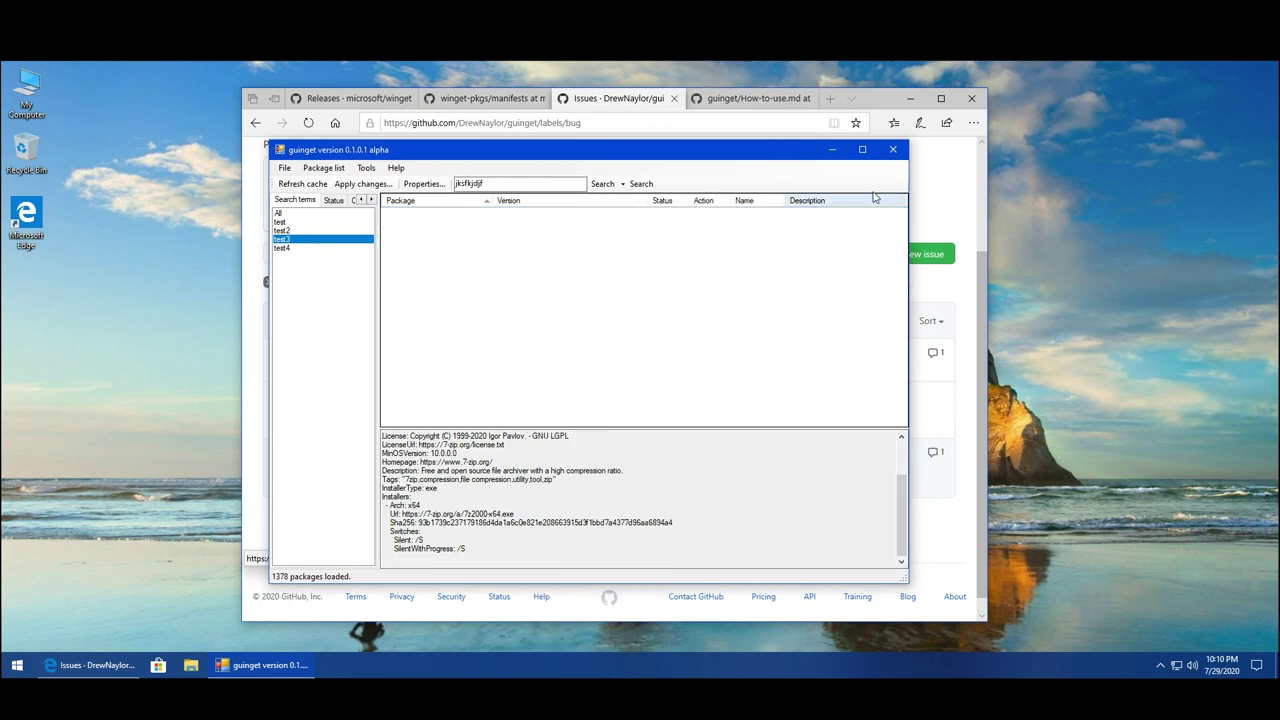
left_click(960, 198)
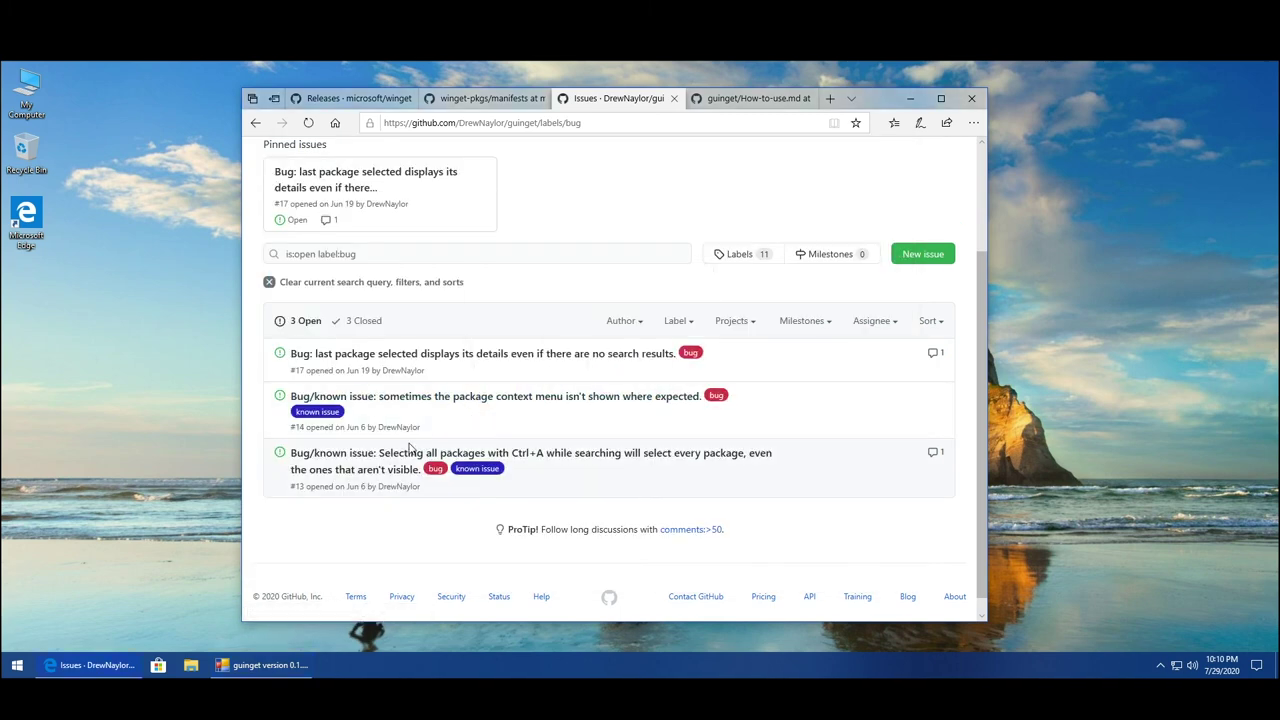
Clear guinget's package search, select 7zip.7zip 20.0.0-alpha in the full list, and return to the GitHub bug list.
left_click(258, 668)
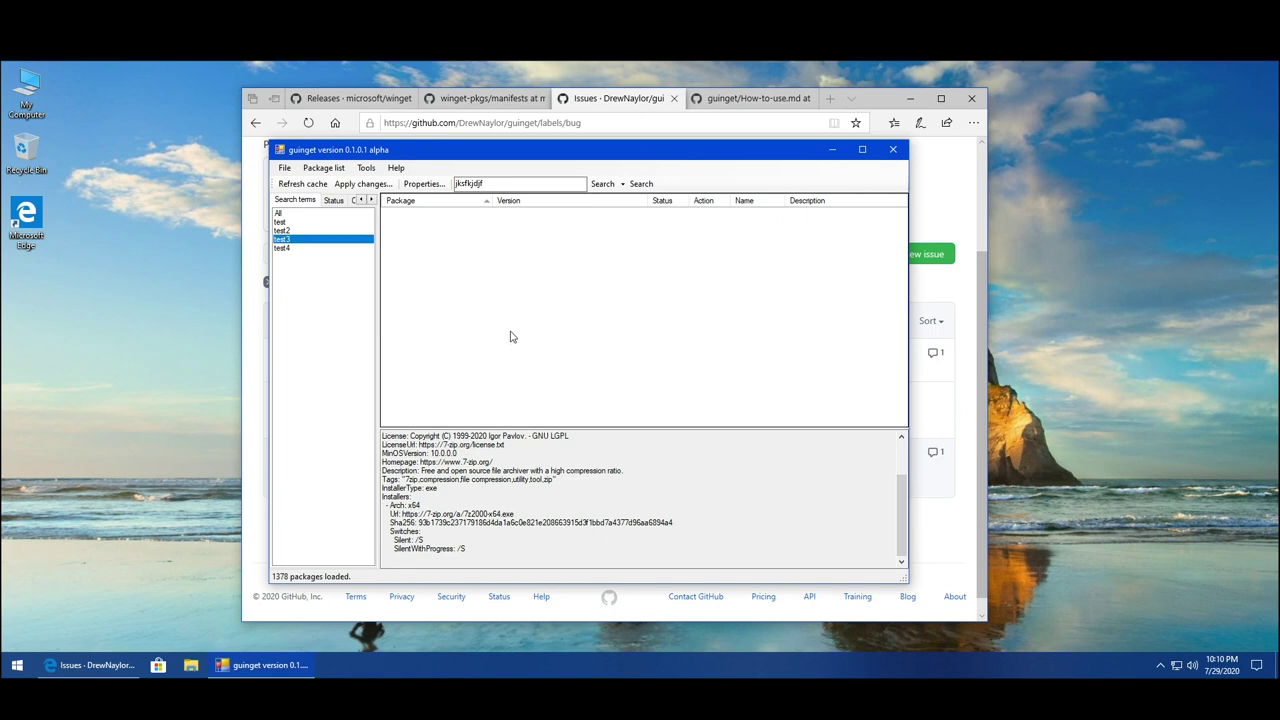
key("ctrl+a")
key("BackSpace")
left_click(565, 265)
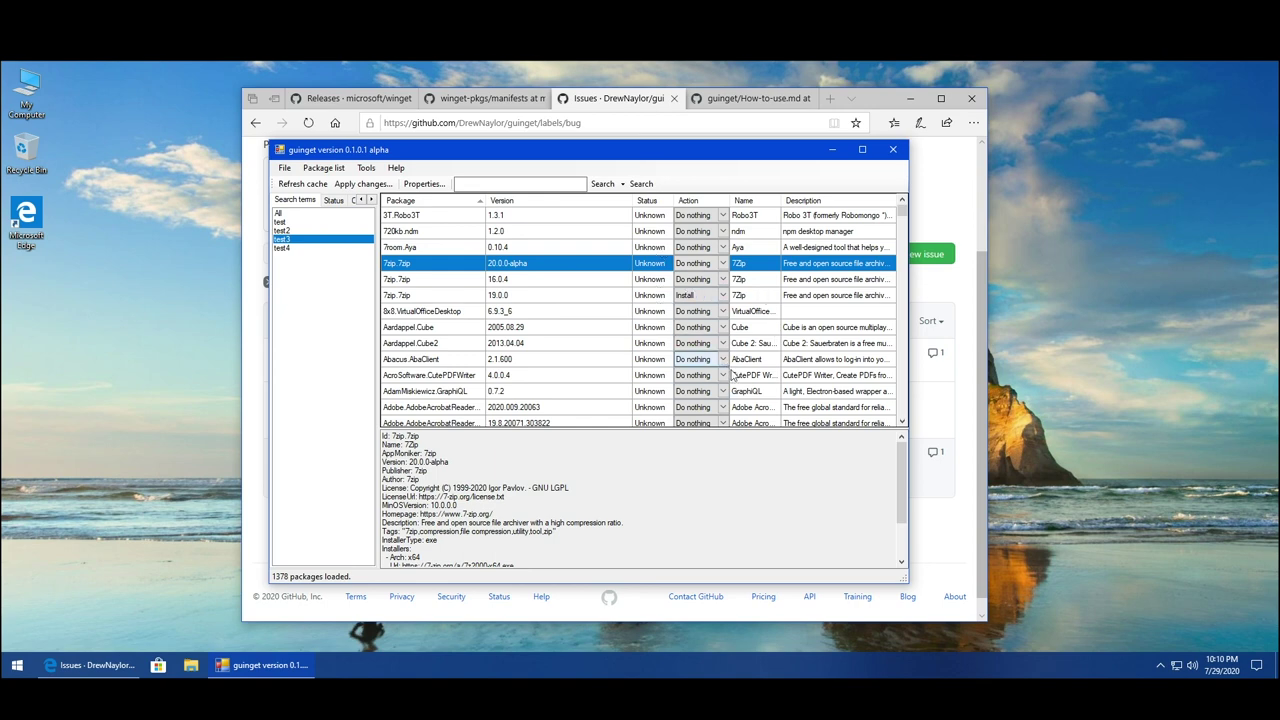
left_click(982, 240)
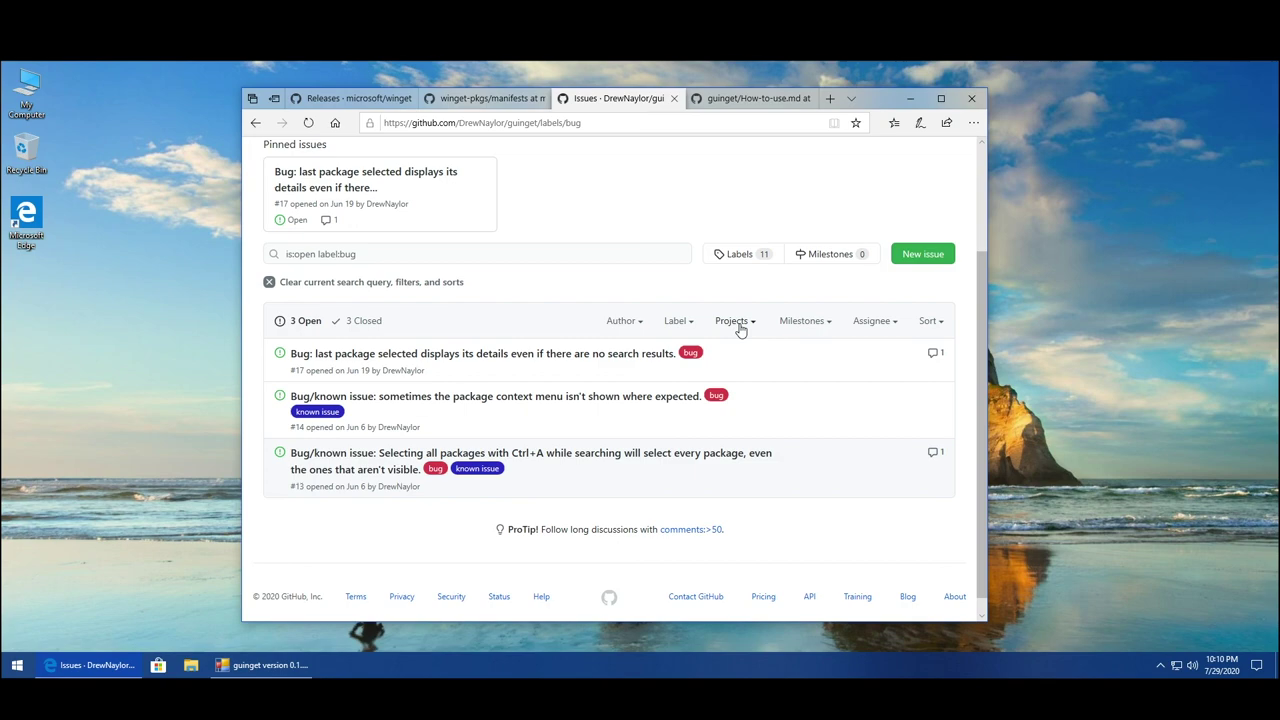
Close guinget, relaunch it from the Start menu, and move its window toward the middle of the desktop.
key("alt+Tab")
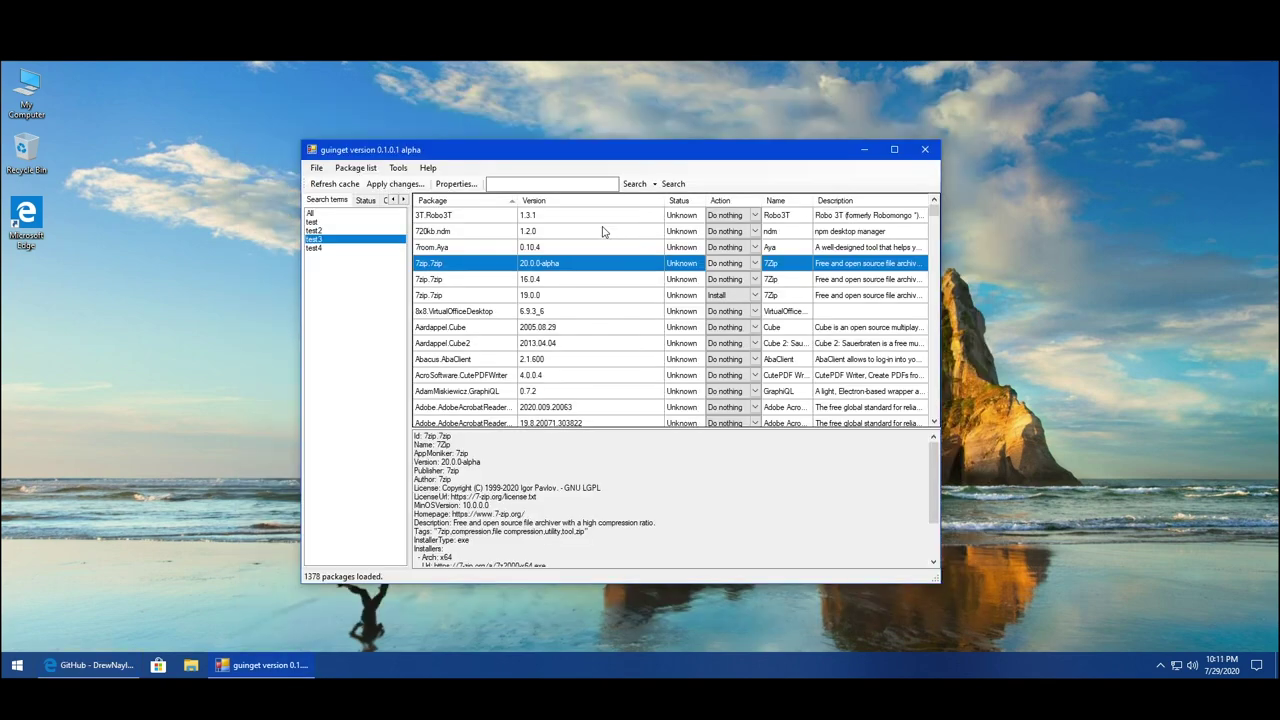
left_click(925, 150)
left_click(17, 665)
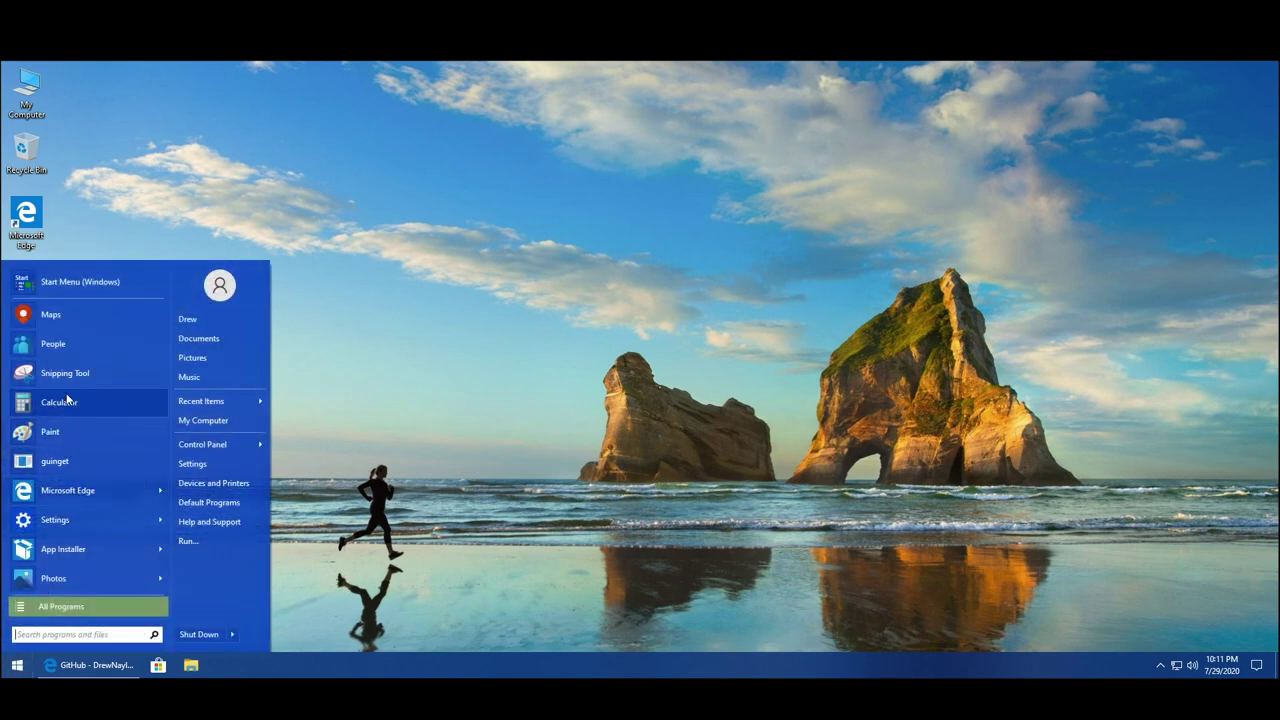
left_click(55, 461)
left_click_drag(449, 177, 693, 187)
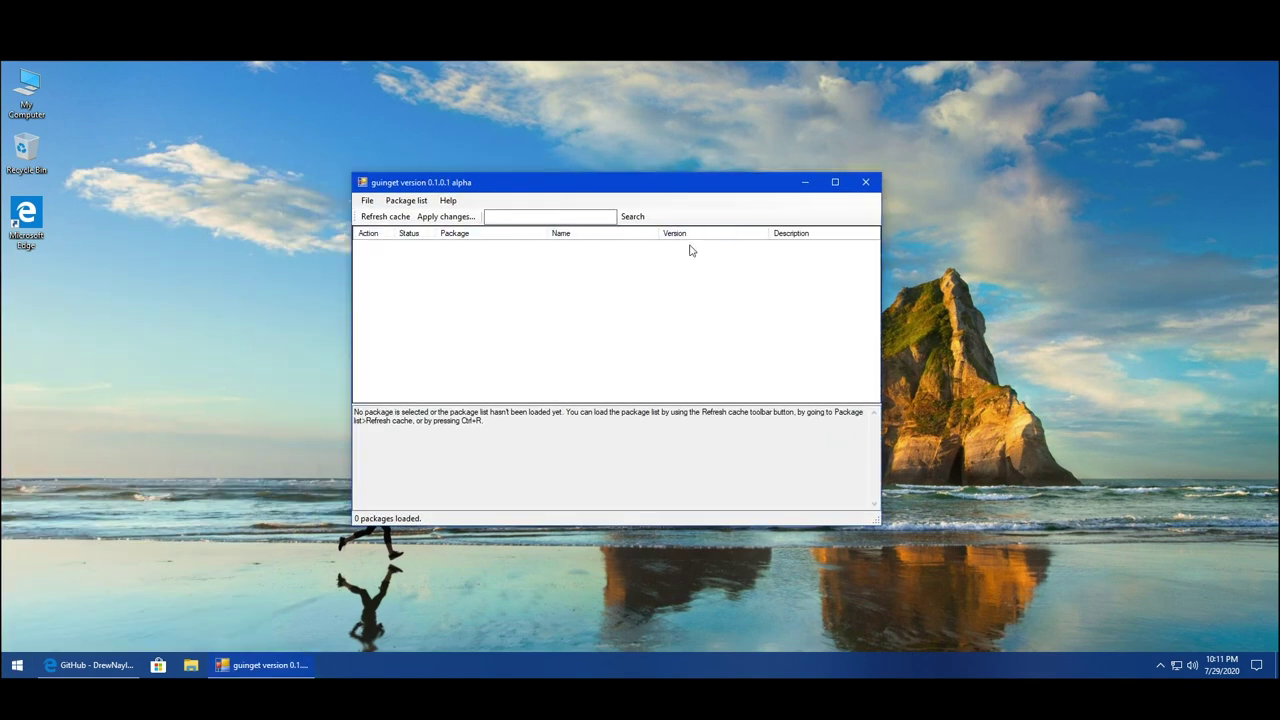